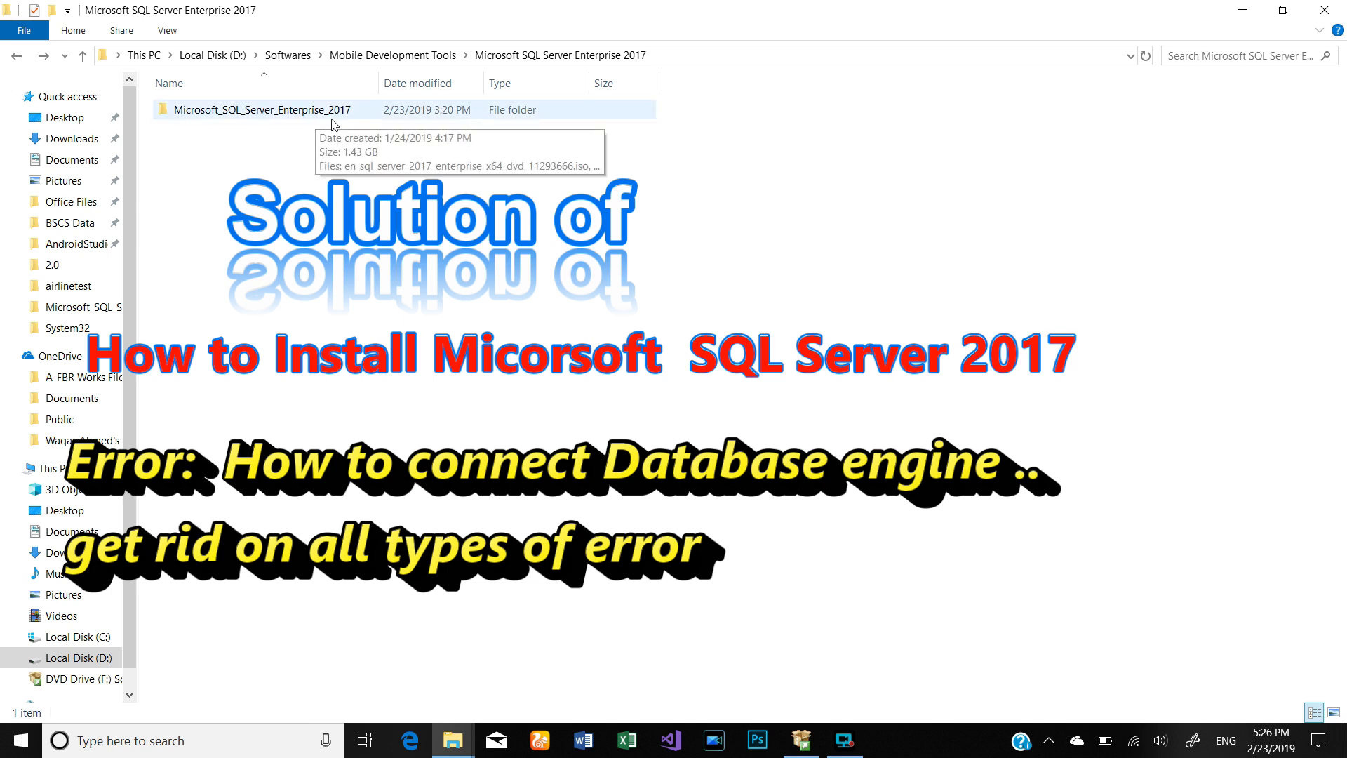
Step: Mount the SQL Server 2017 Enterprise disc image from the Microsoft_SQL_Server_Enterprise_2017 folder and run its setup.exe
left_click_drag(381, 82, 398, 75)
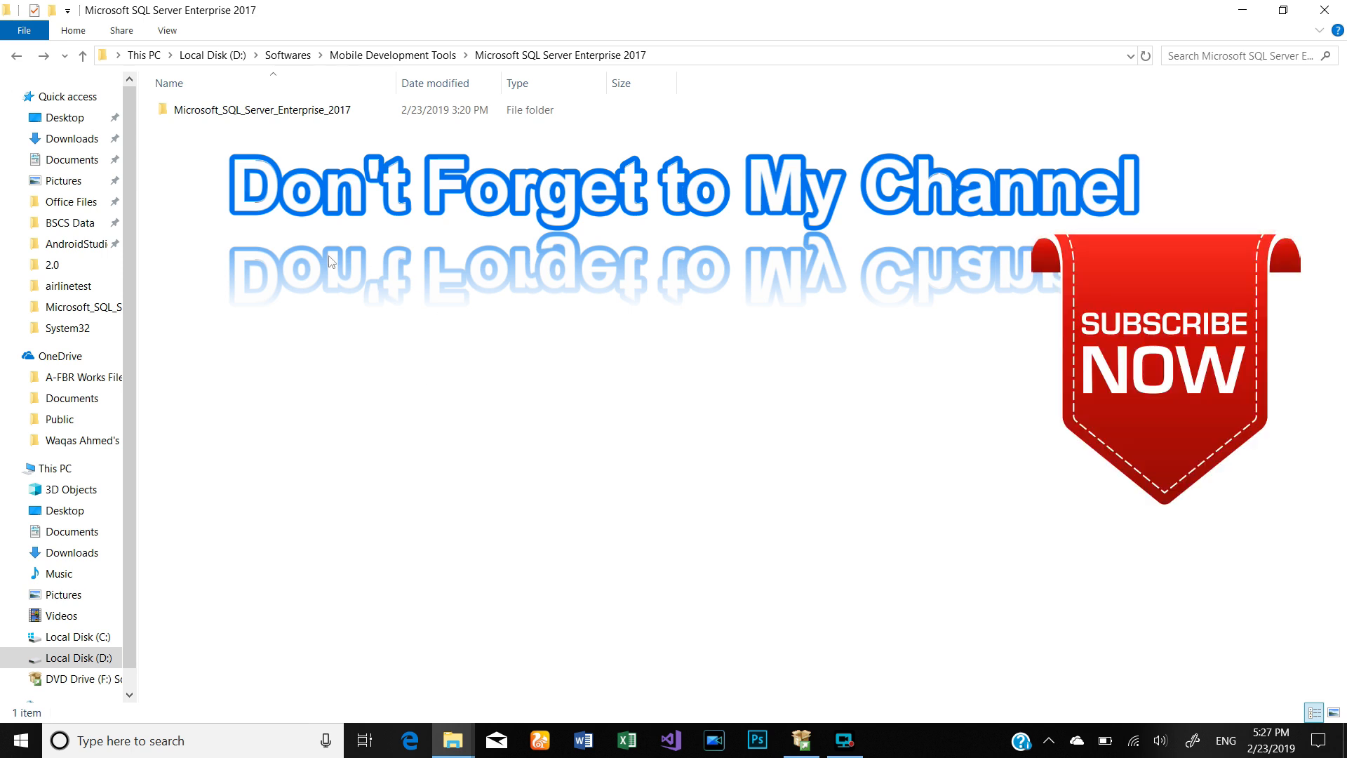
double_click(300, 112)
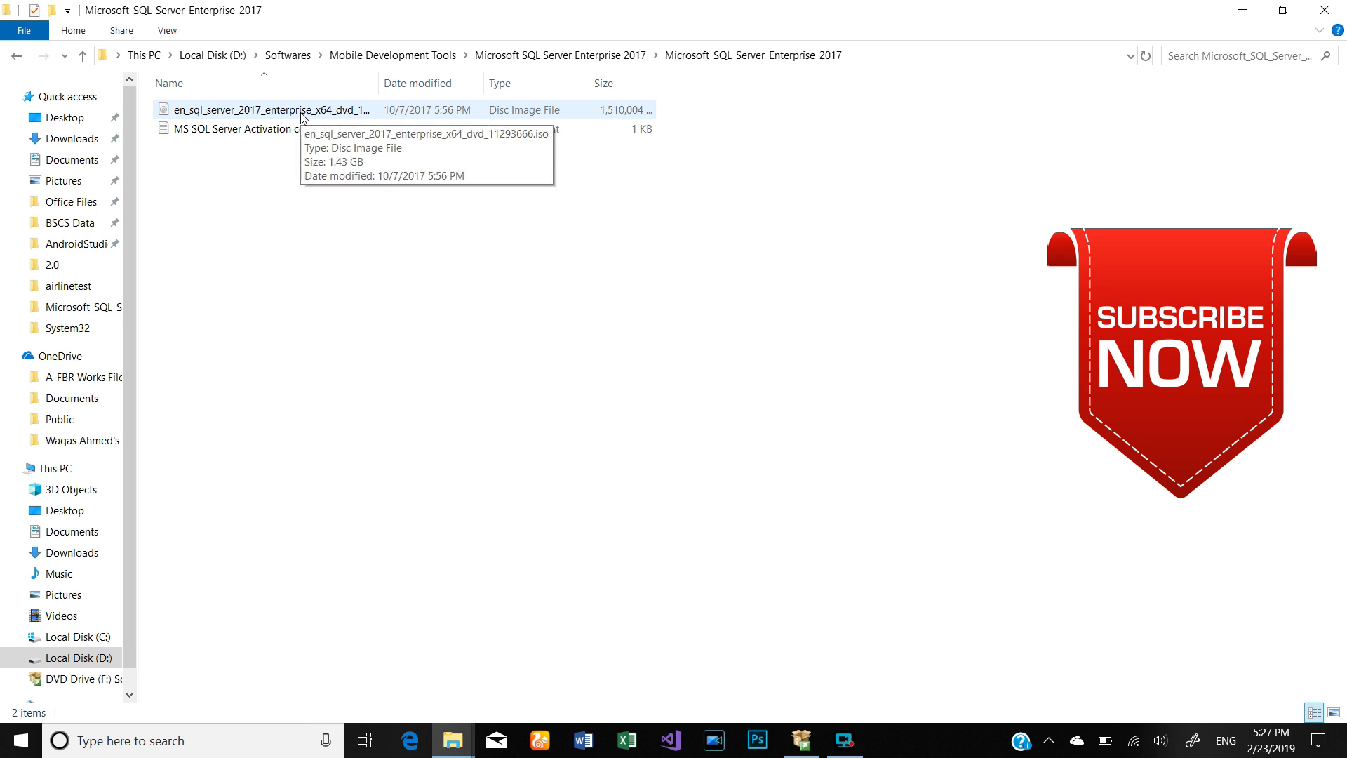
left_click(300, 116)
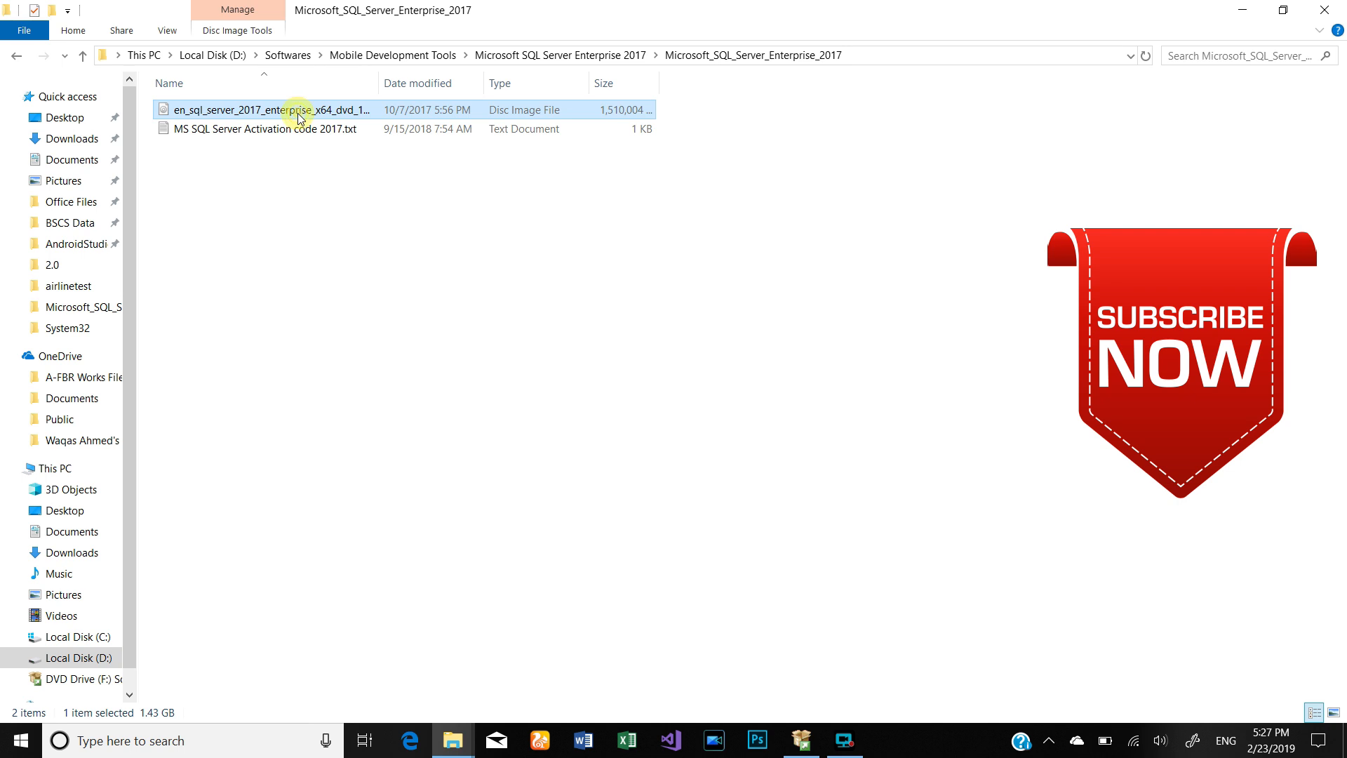
double_click(300, 115)
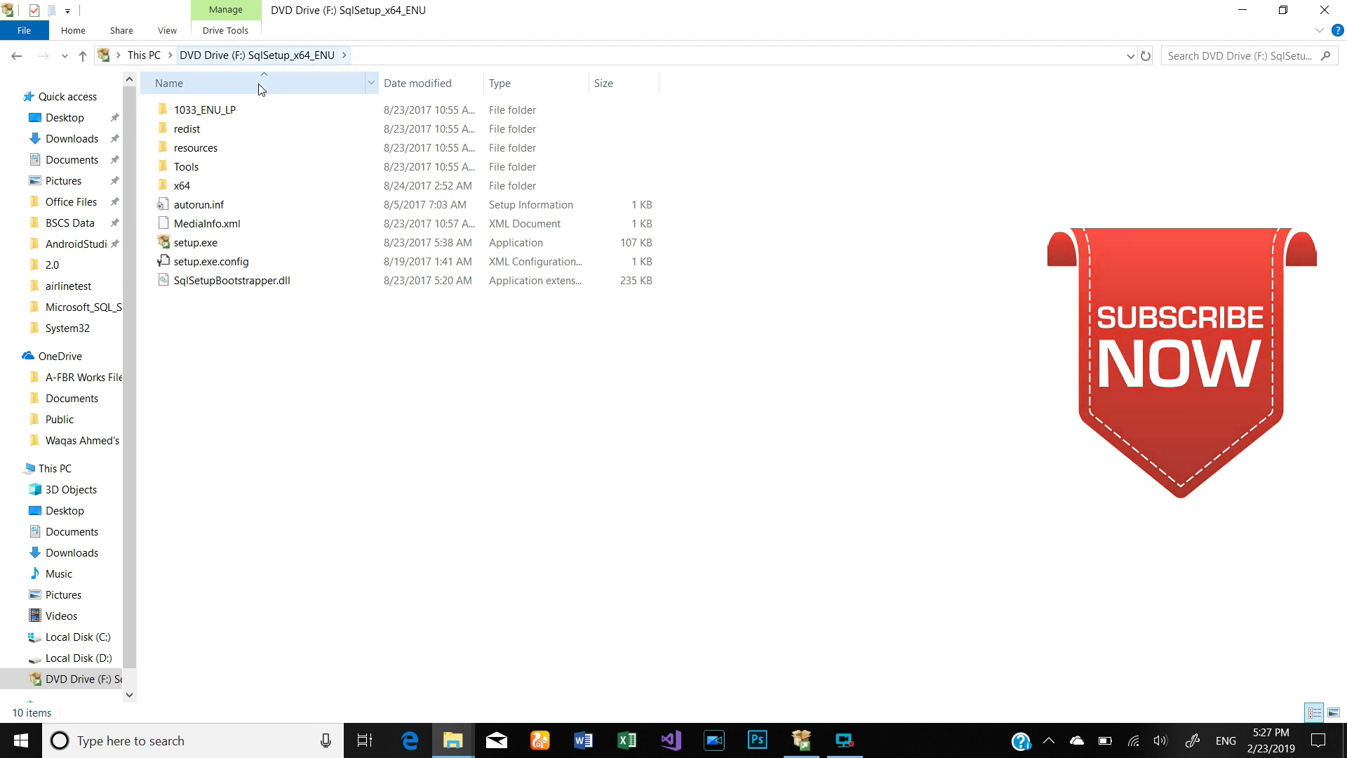
double_click(198, 242)
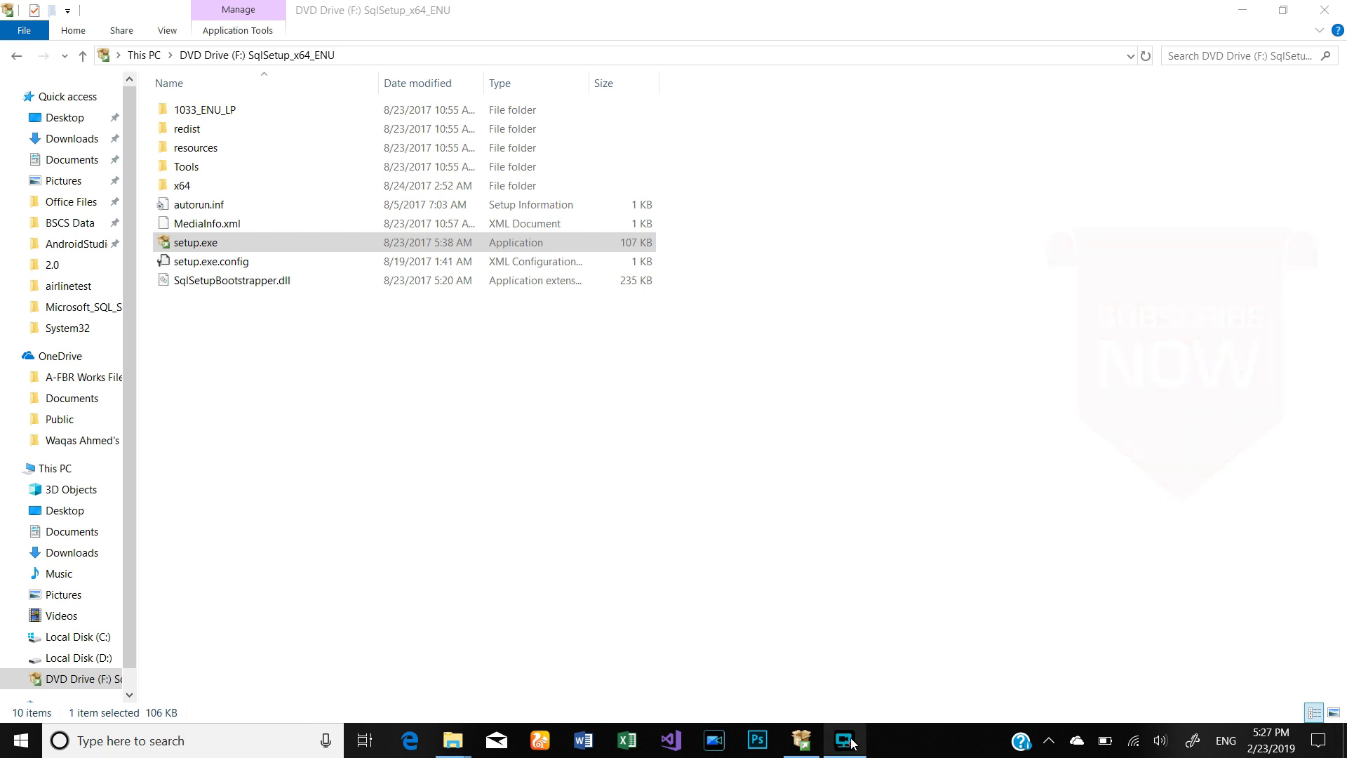
mouse_move(848, 743)
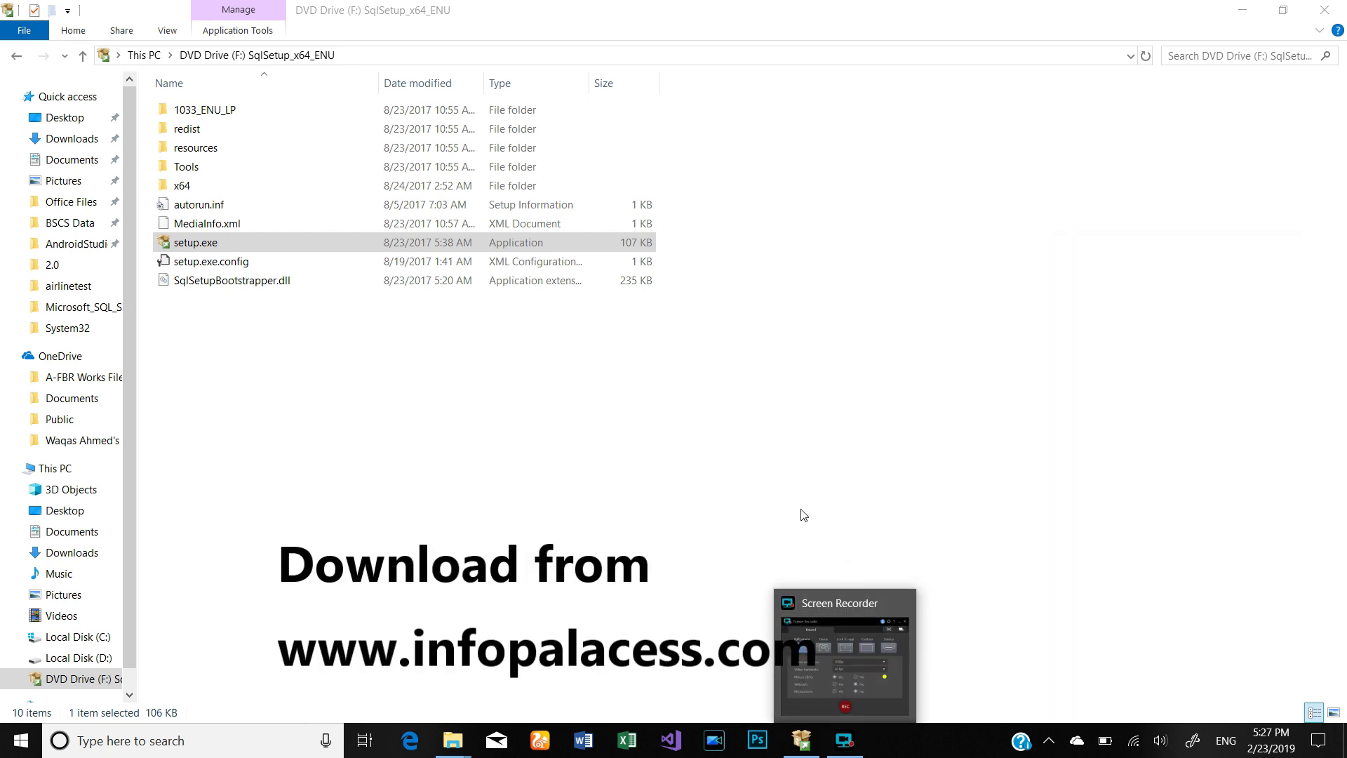
left_click(849, 688)
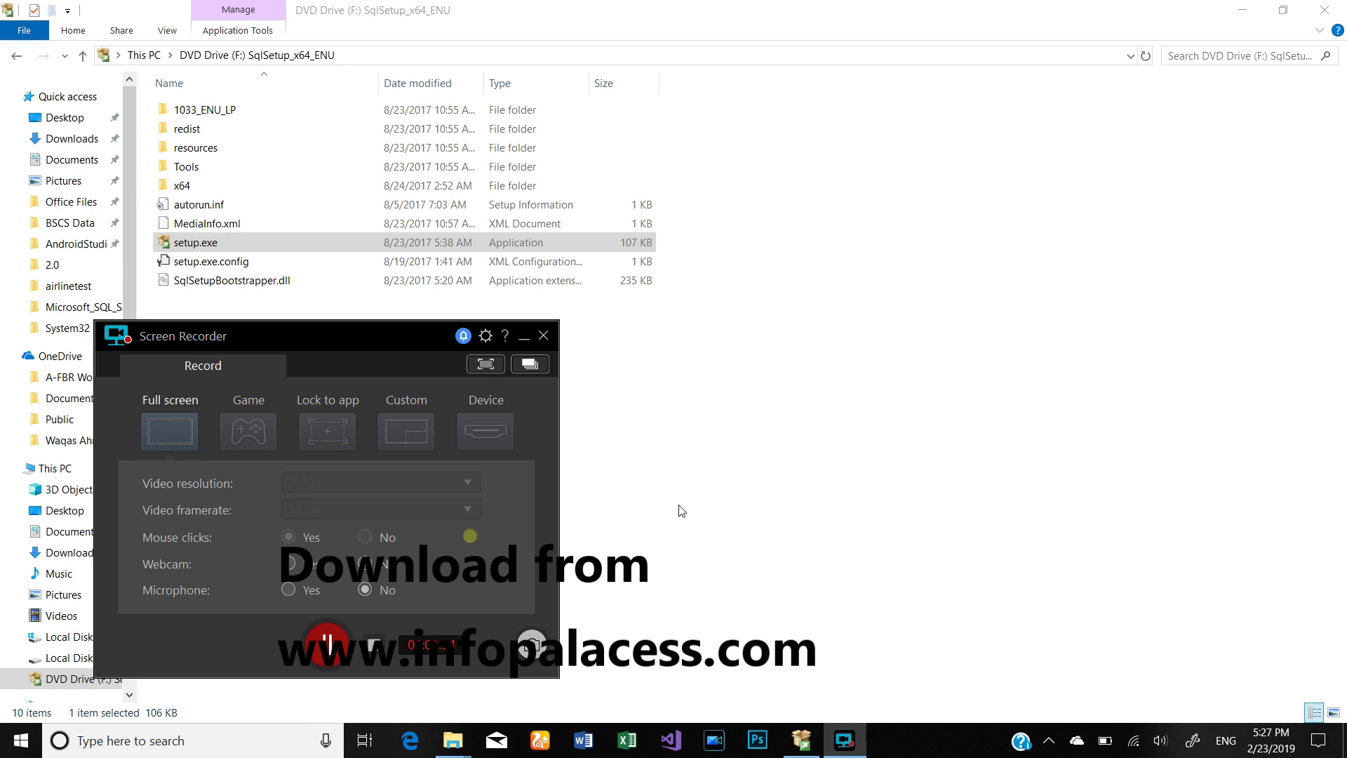
left_click(524, 338)
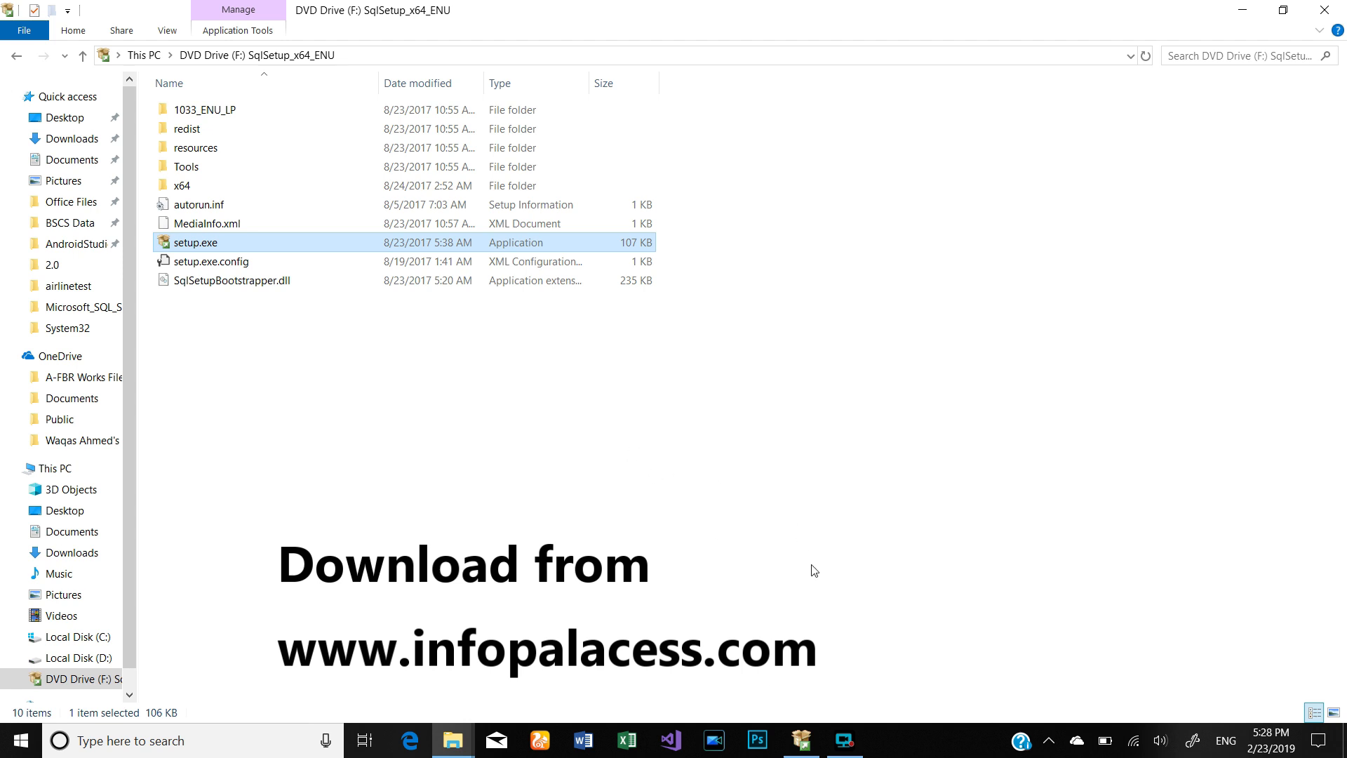
Step: Bring SQL Server Installation Center to the front and close its duplicate window
left_click(803, 740)
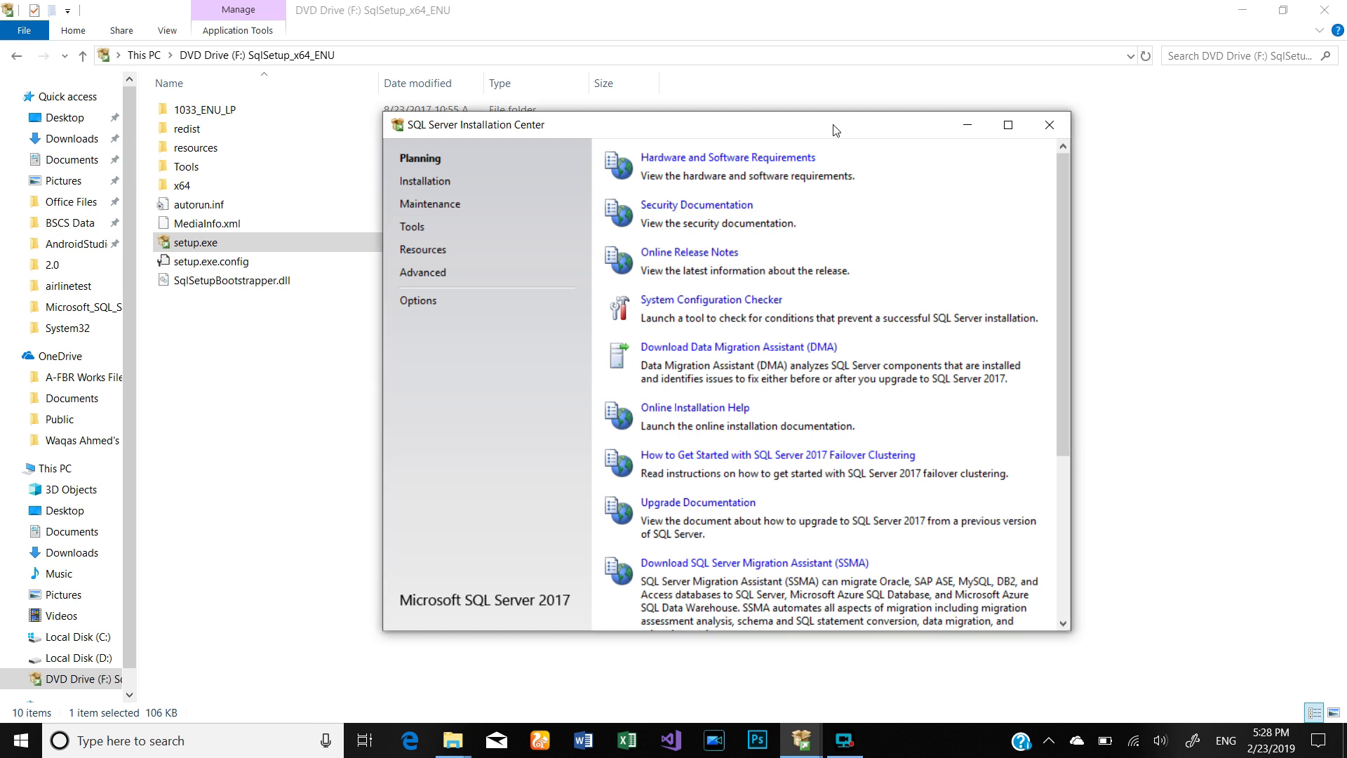
left_click_drag(824, 115, 758, 86)
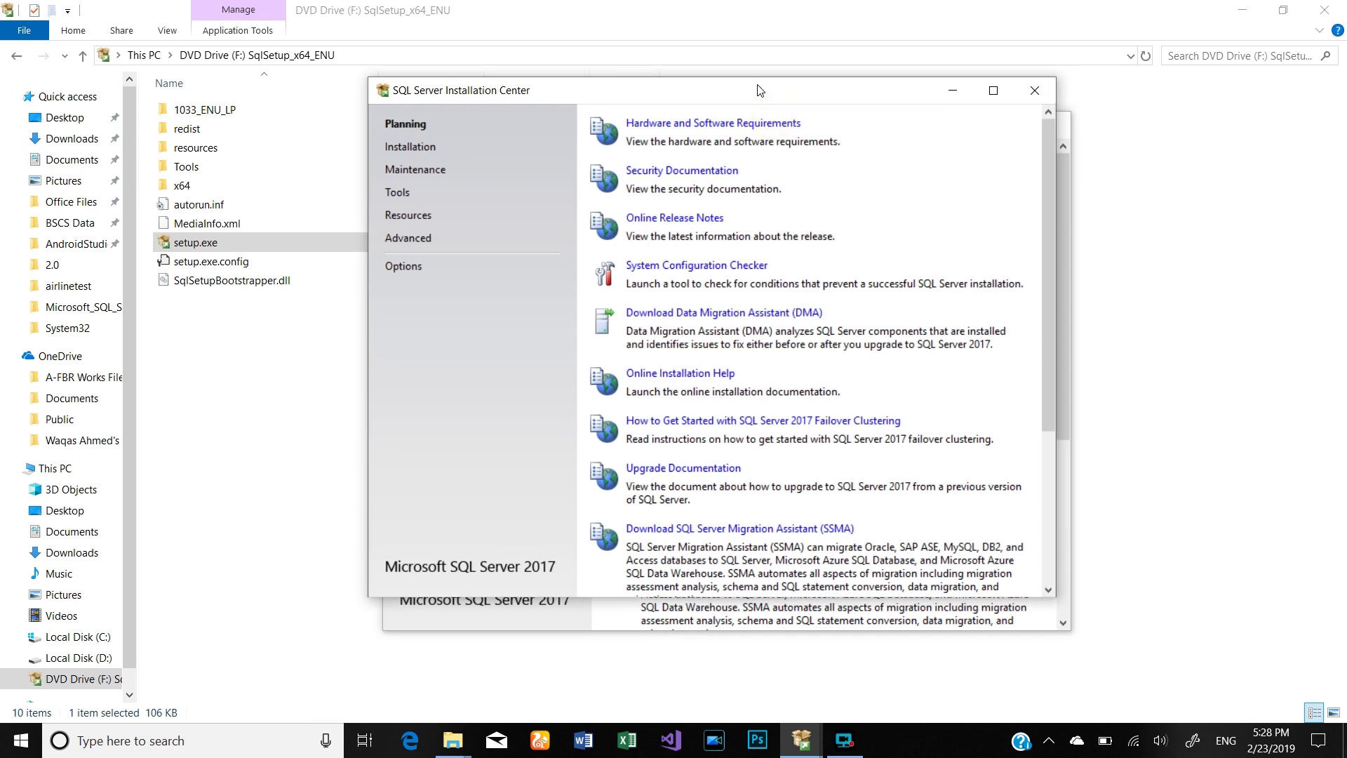
left_click(1034, 88)
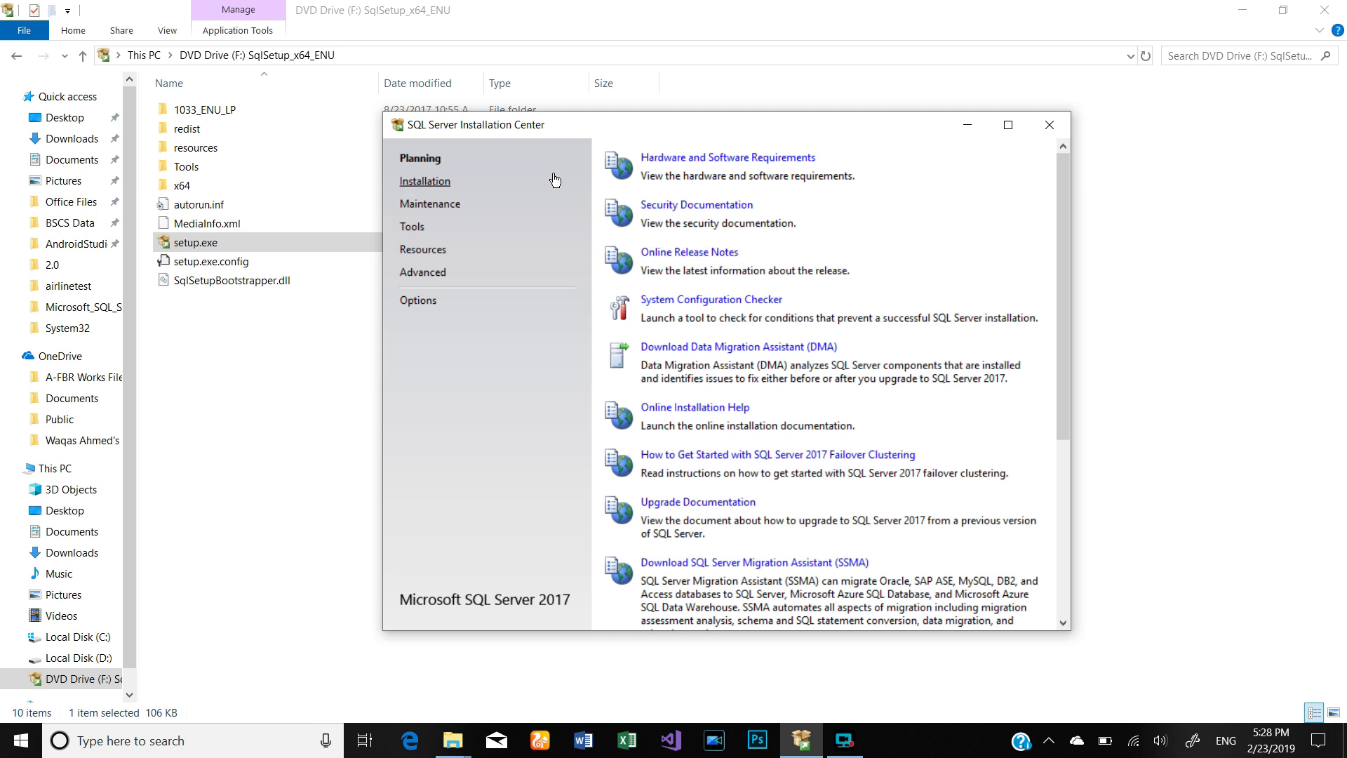
left_click_drag(463, 127, 466, 124)
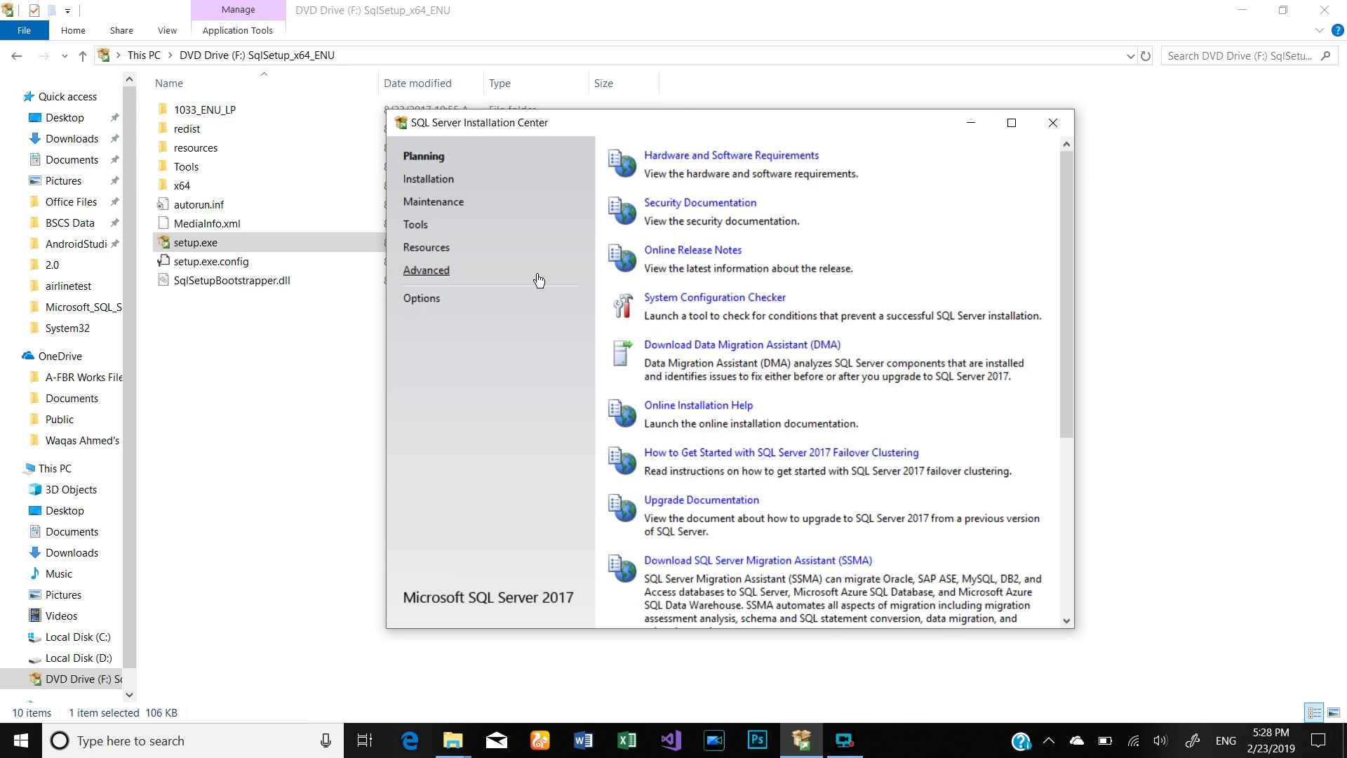
Step: Start a new SQL Server stand-alone installation from the Installation Center's installation options
left_click(429, 181)
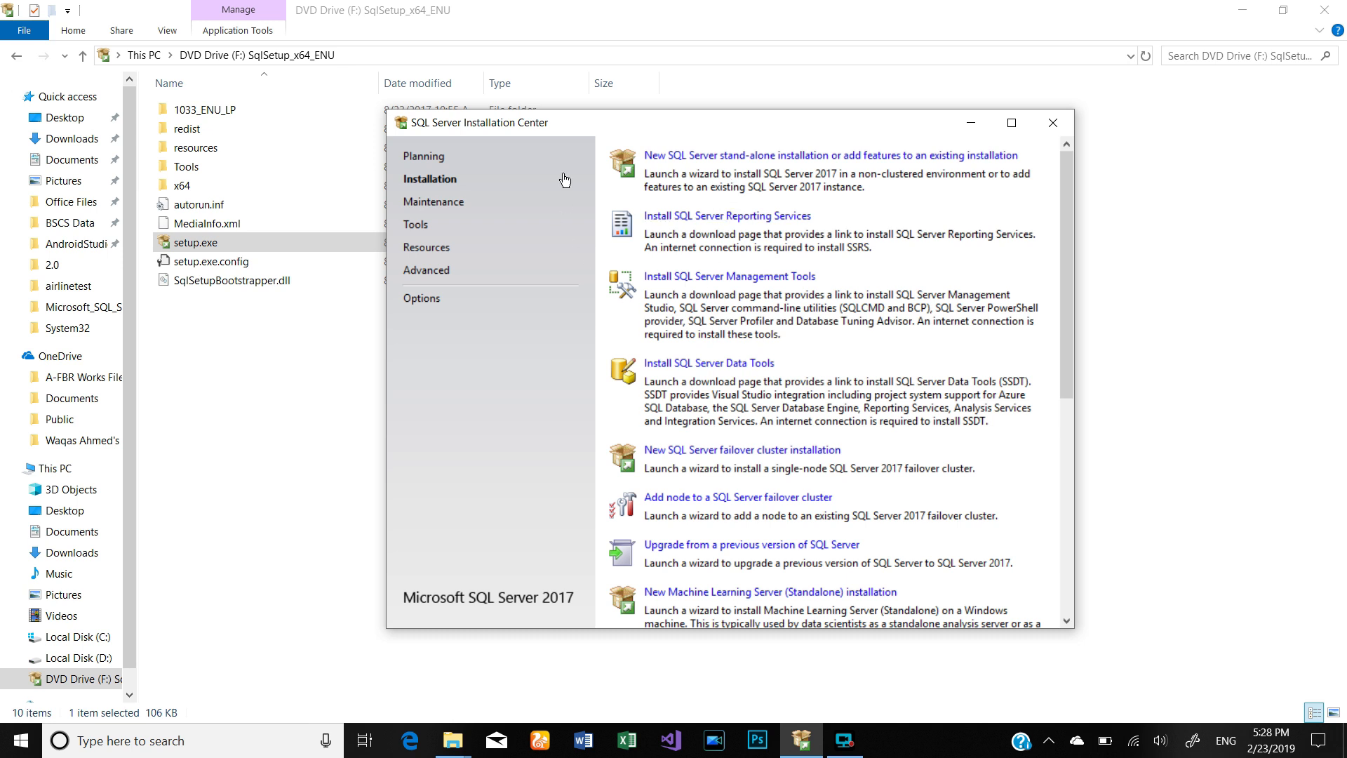
mouse_move(602, 133)
left_mouse_down()
mouse_move(611, 180)
mouse_move(601, 141)
left_mouse_up()
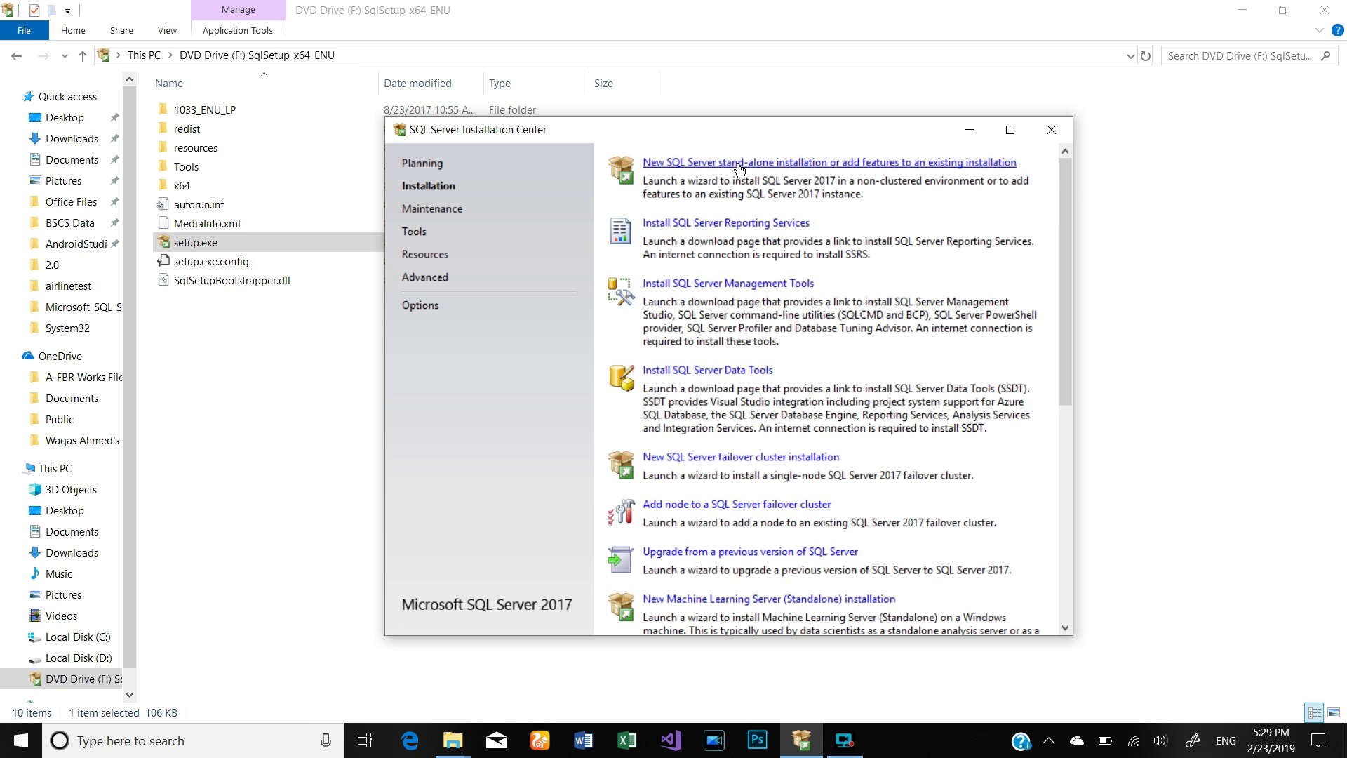
left_click(771, 166)
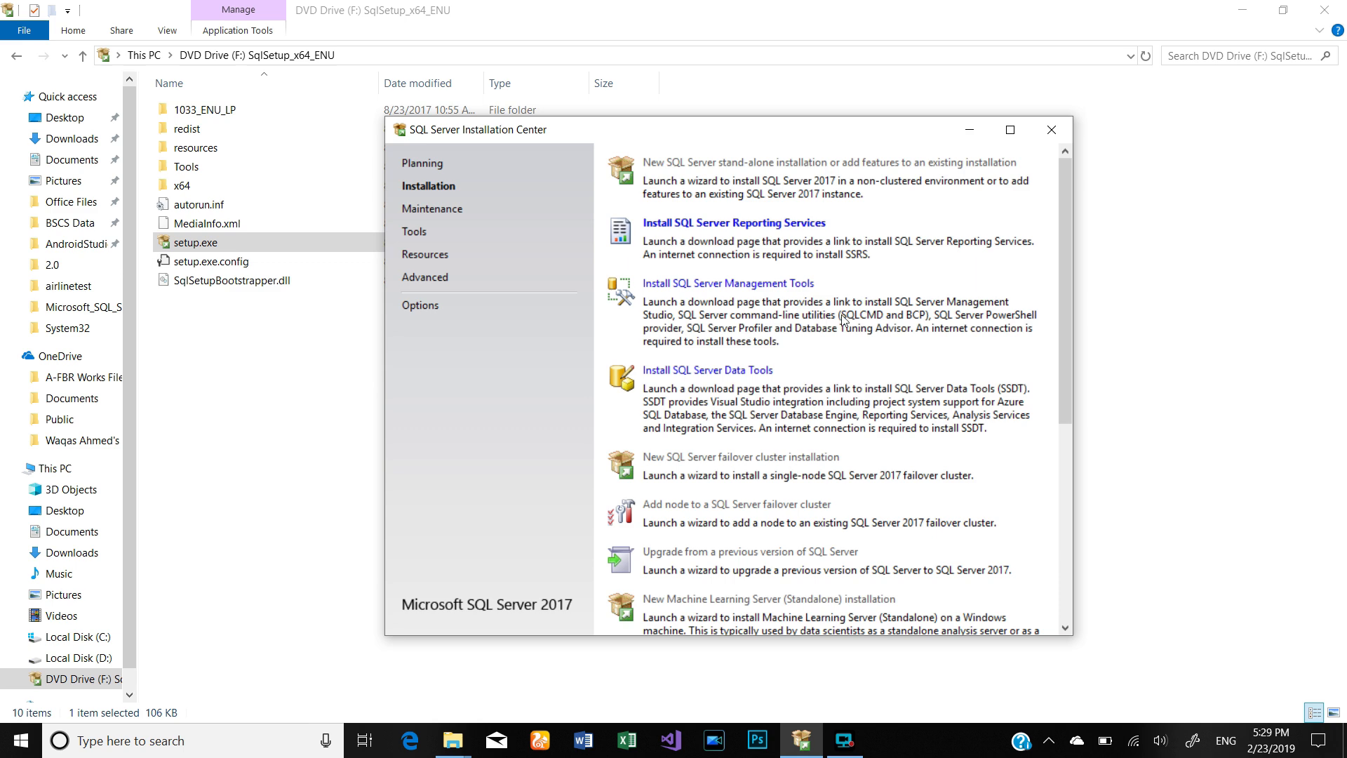
Step: Open the download page for SQL Server Reporting Services from the Installation Center
left_click_drag(1065, 195, 1065, 209)
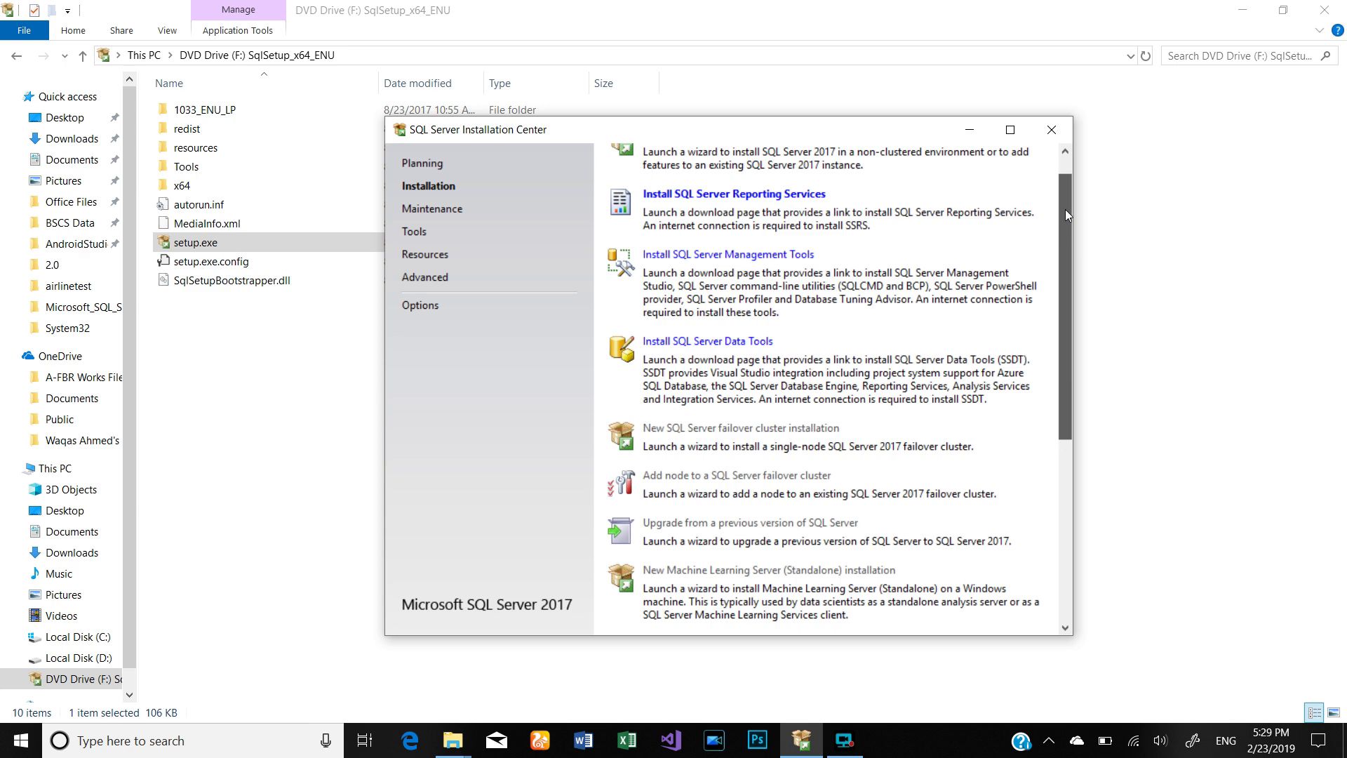
left_click_drag(1065, 209, 1068, 168)
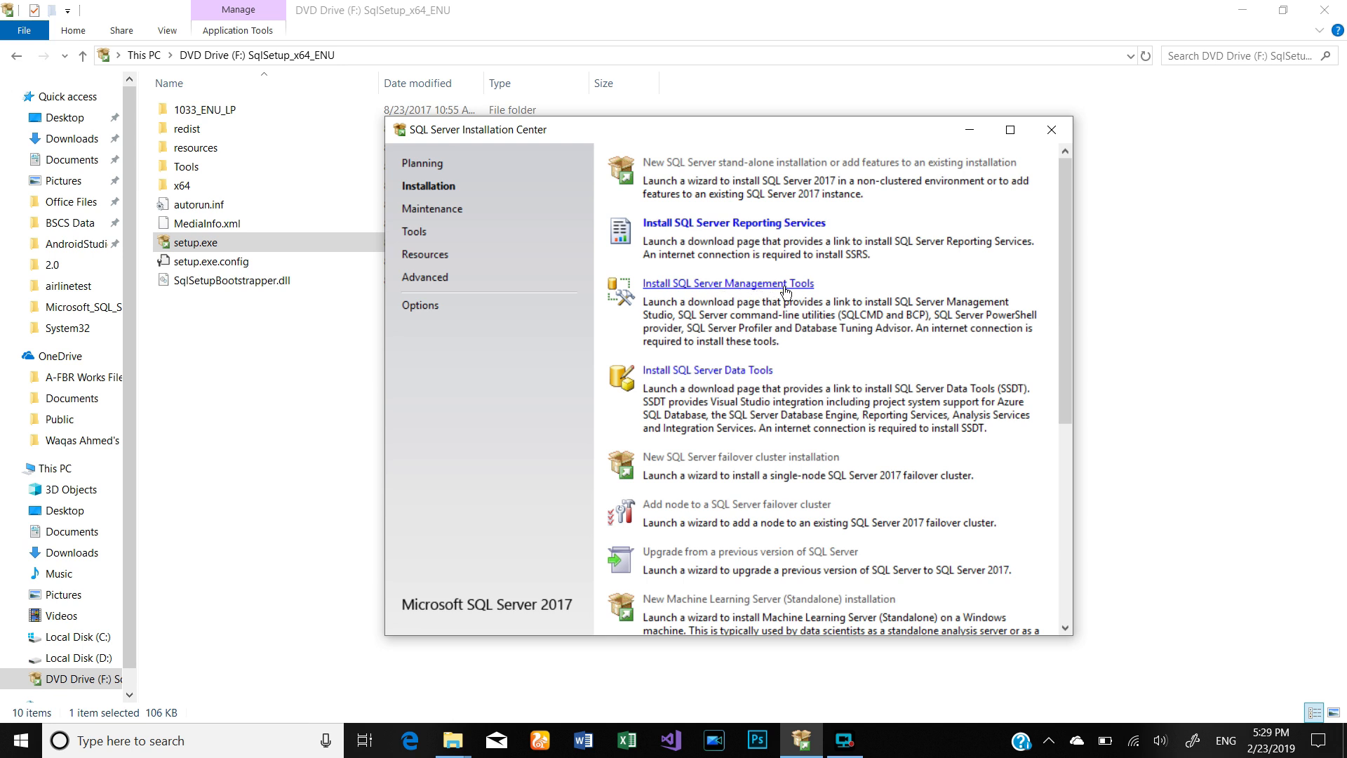
left_click(744, 225)
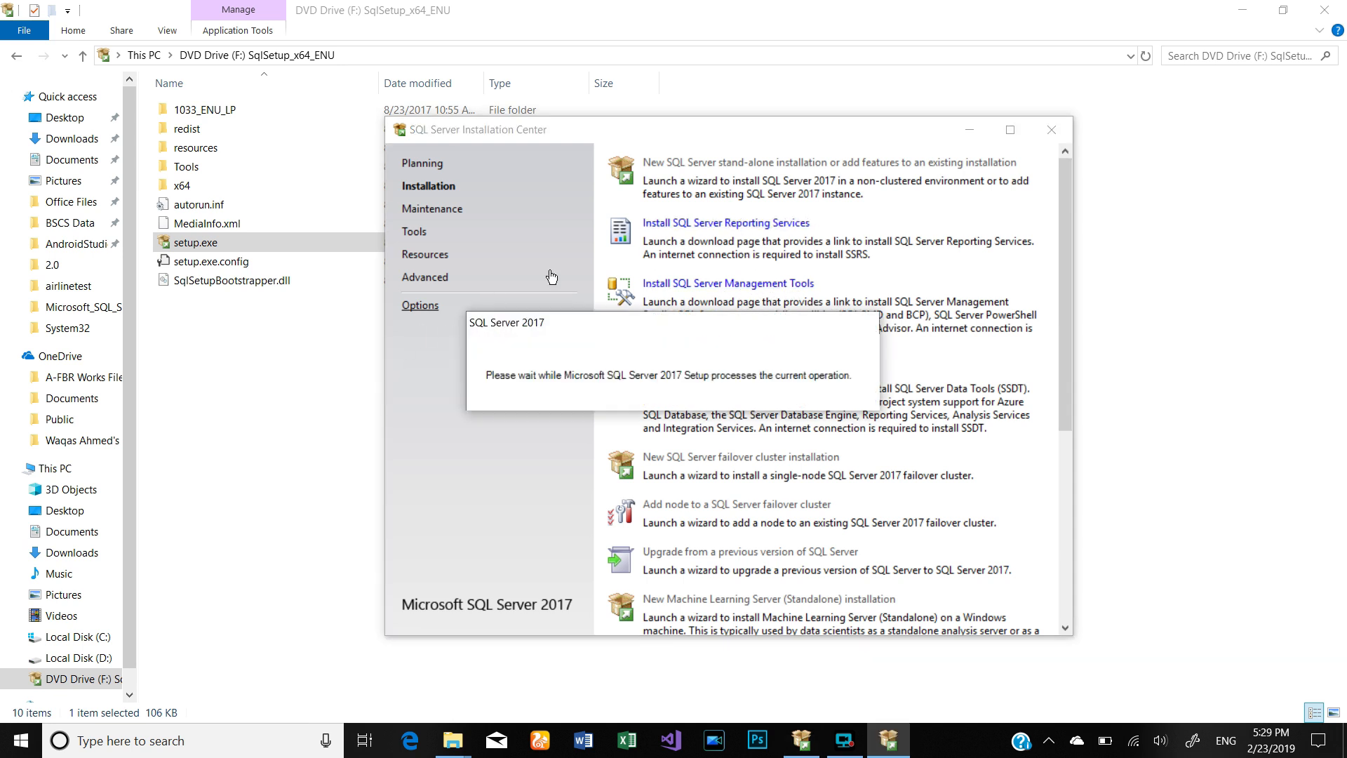
left_click(613, 132)
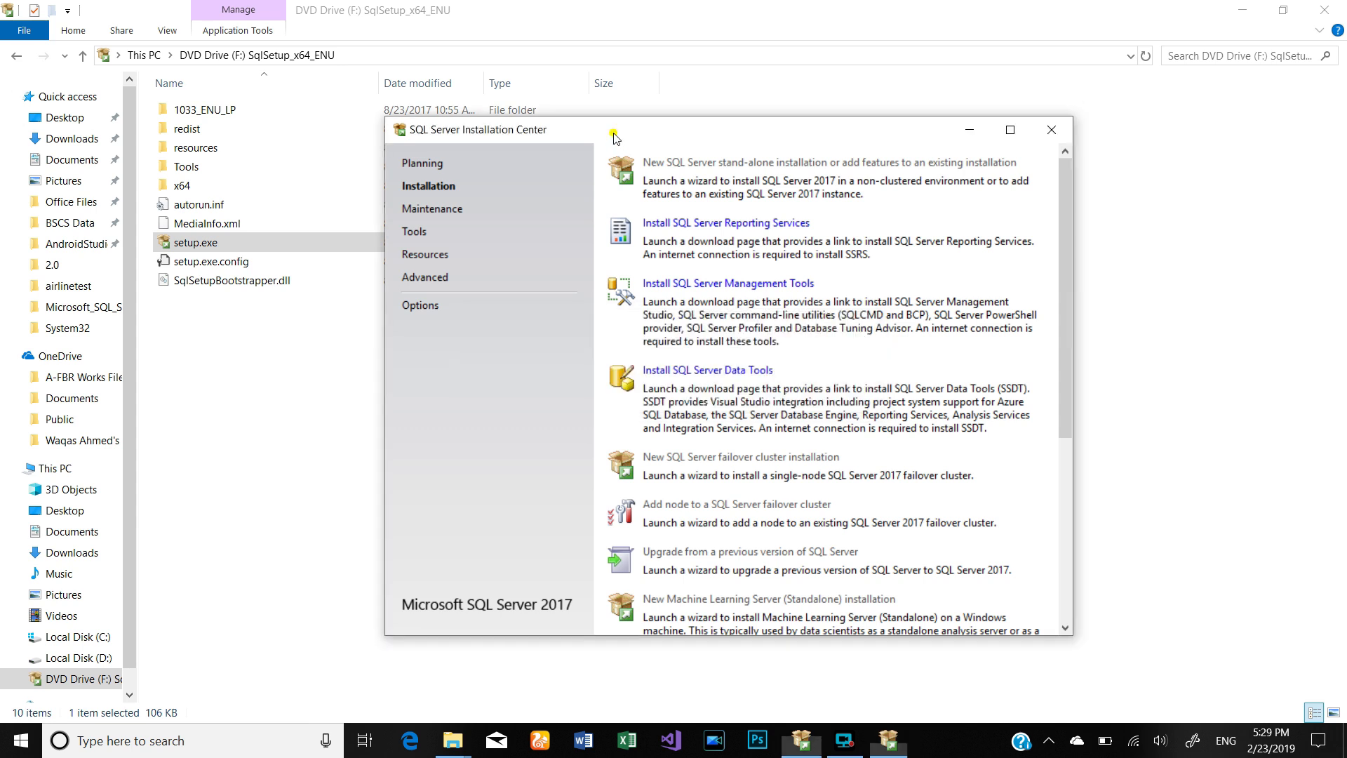
left_click(709, 225)
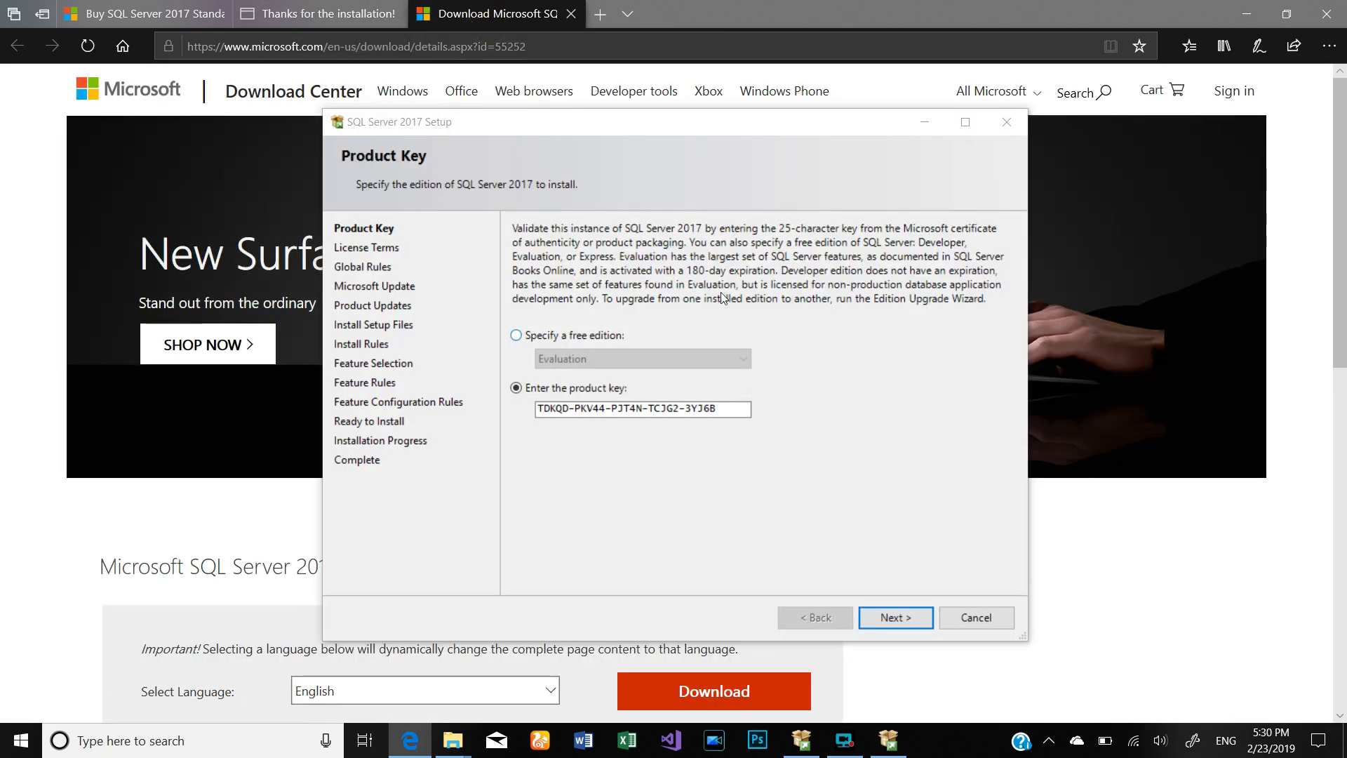
Step: Minimize the setup wizard and examine the Reporting Services download details, including the file size
left_click(923, 125)
scroll(511, 424, "down", 4)
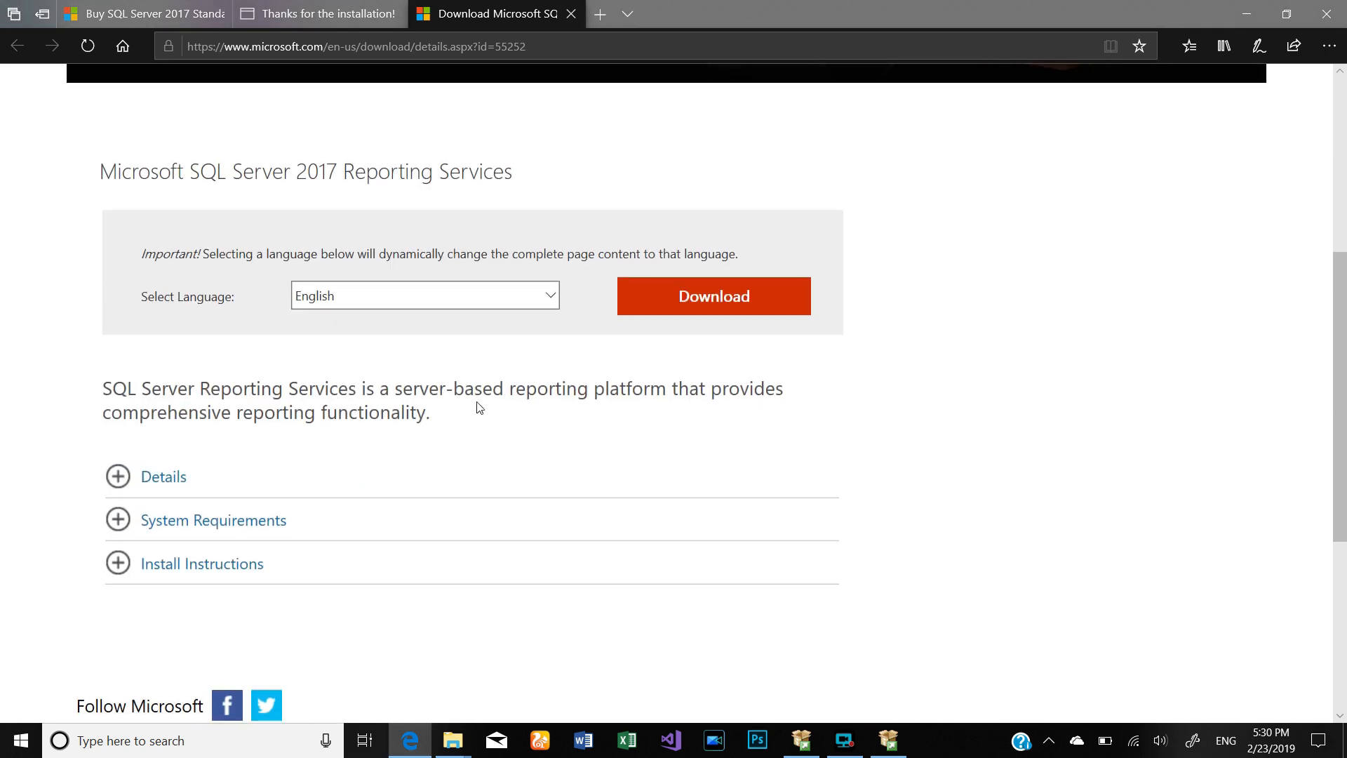
left_click(175, 479)
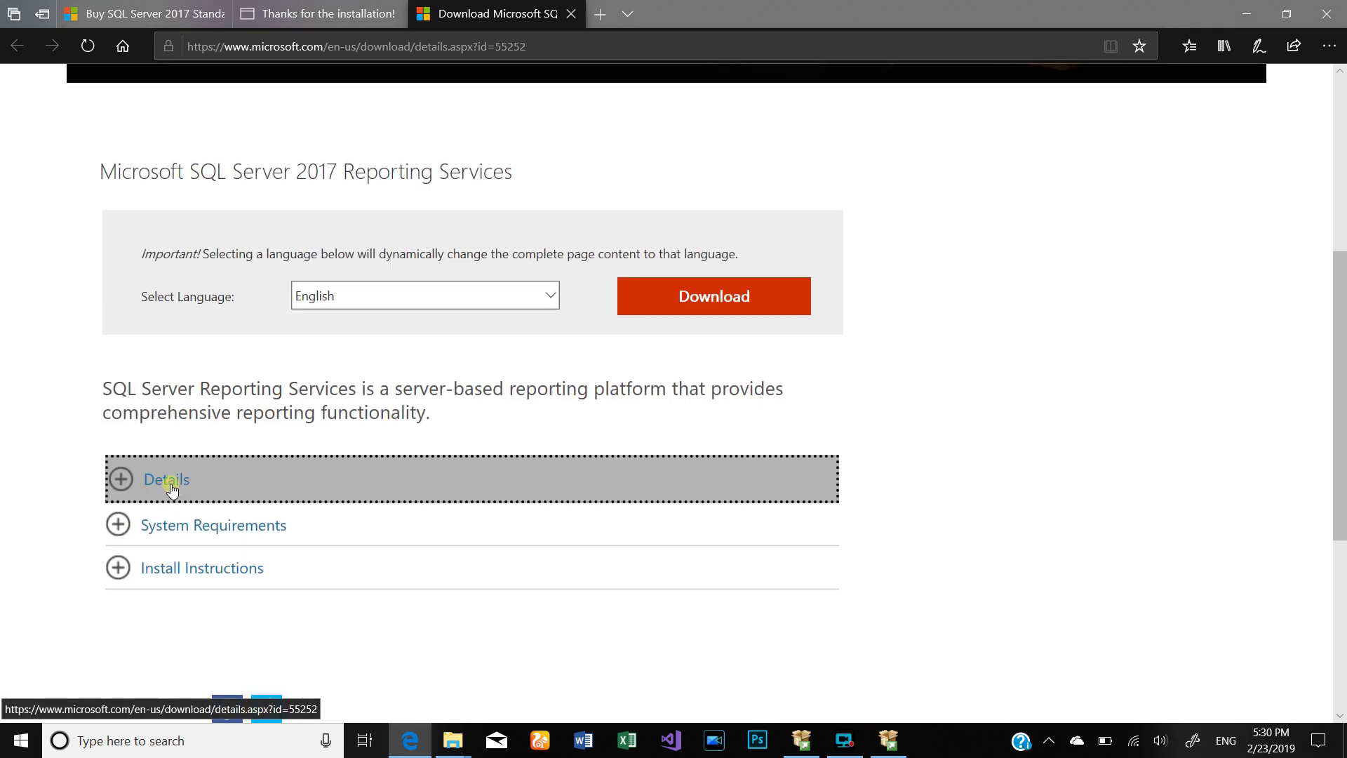
left_click_drag(620, 620, 581, 627)
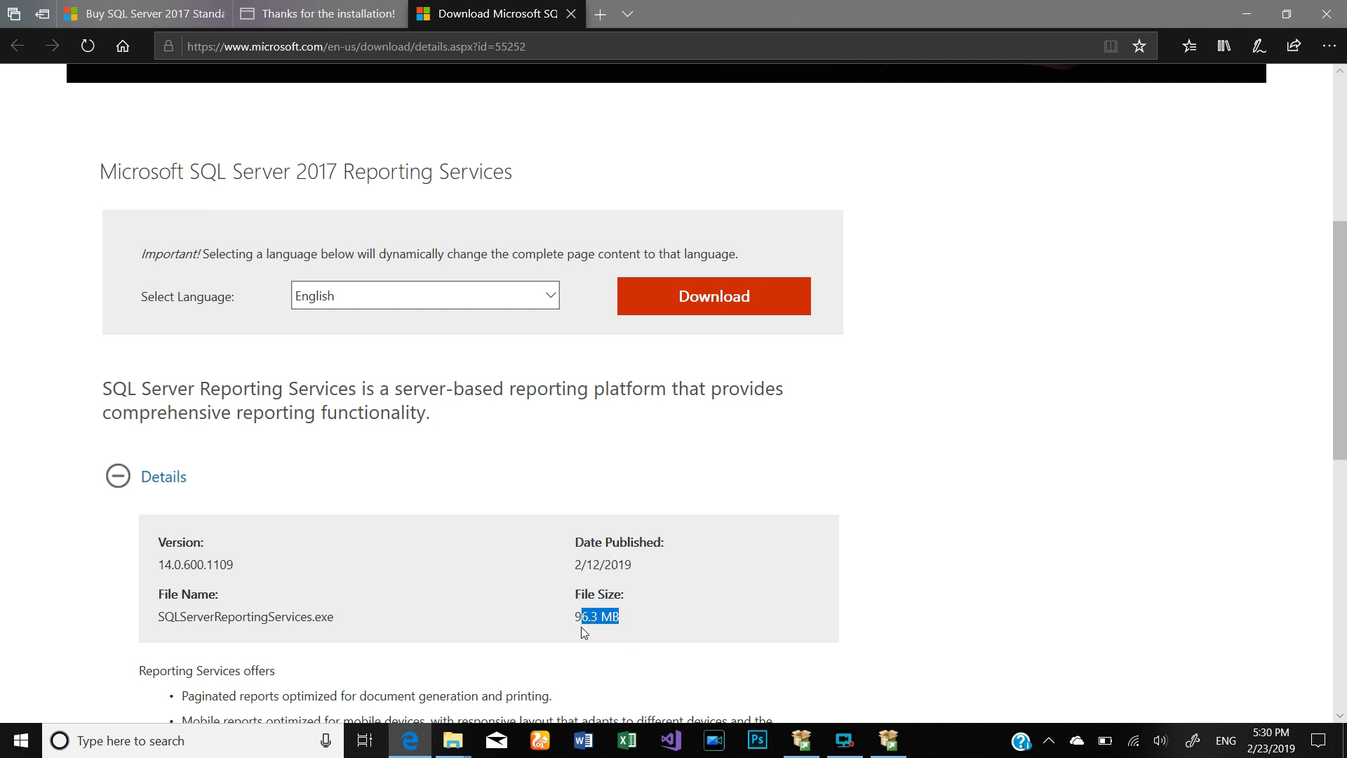
Step: Return to the SQL Server 2017 Setup wizard and try the free Express edition instead of the product key
left_click(801, 740)
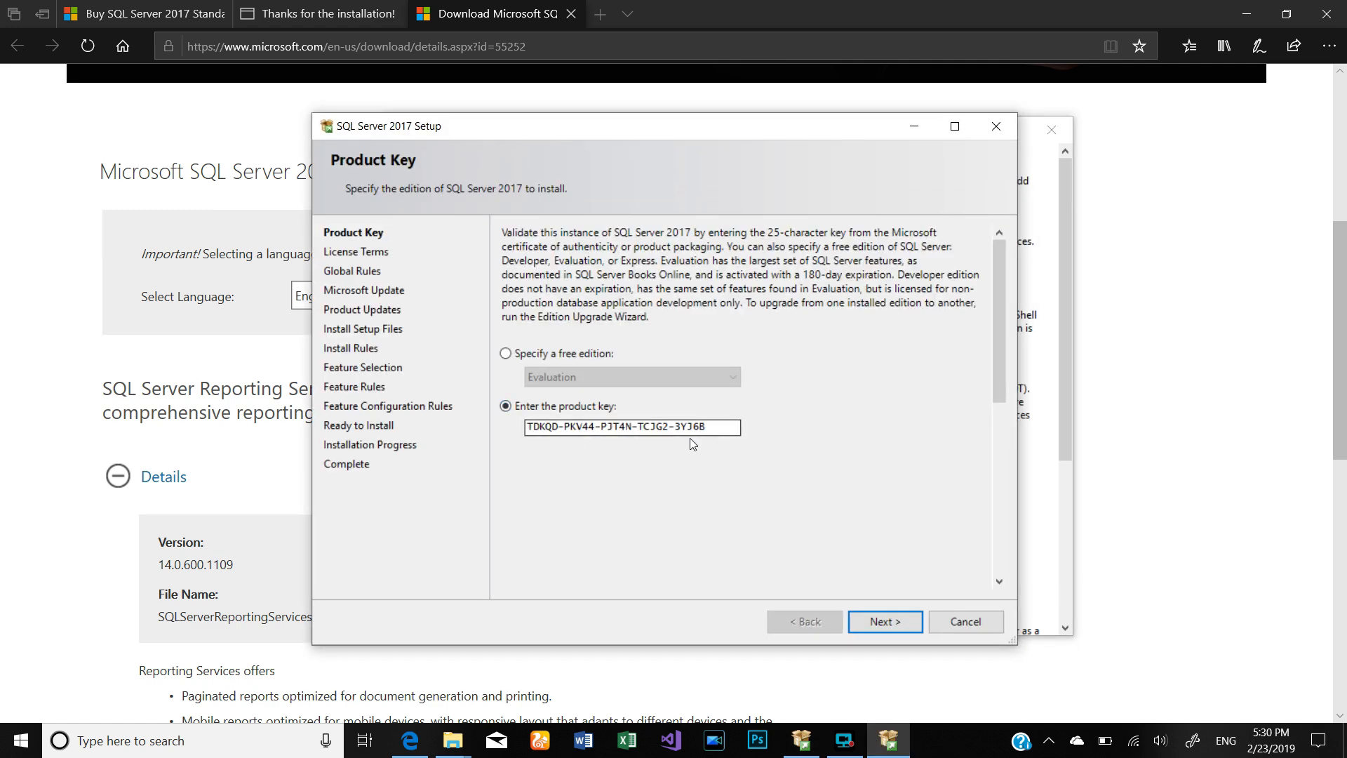
left_click_drag(716, 429, 526, 430)
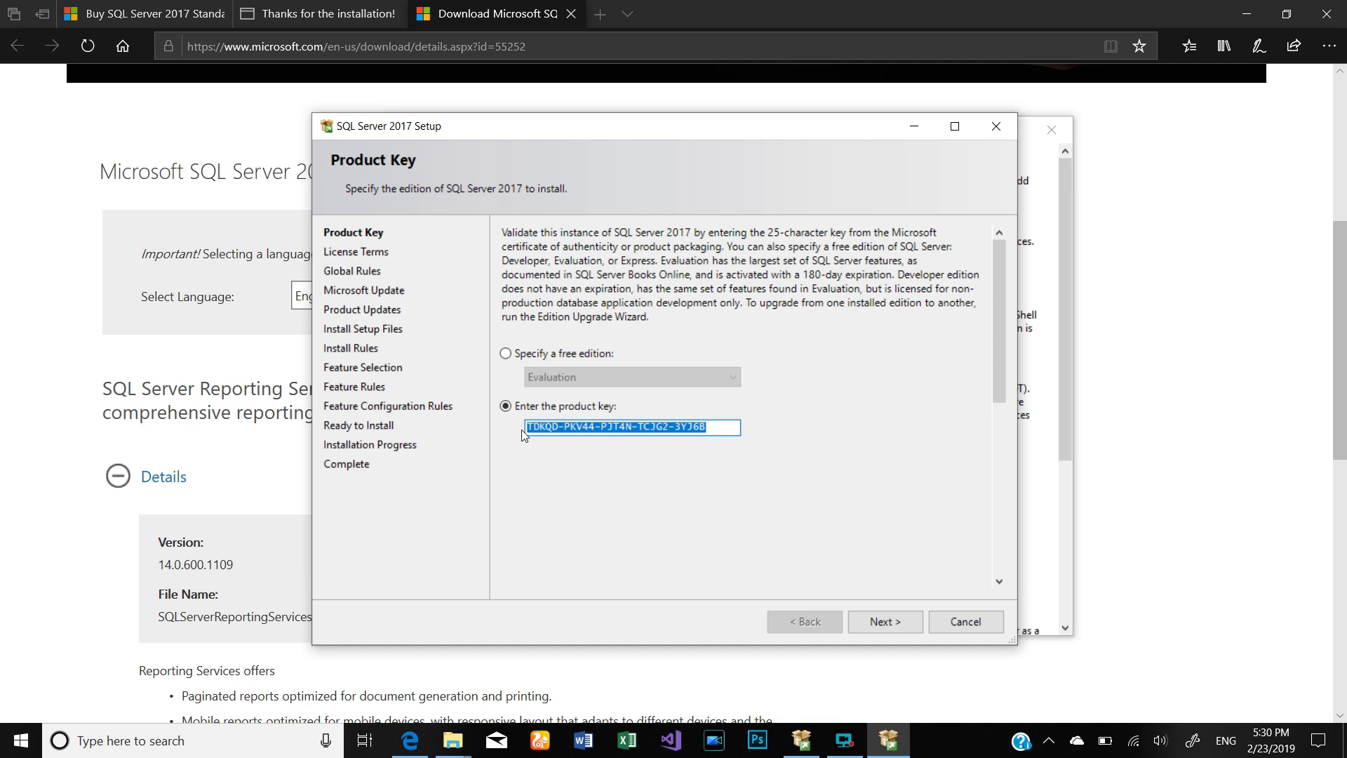
left_click(505, 354)
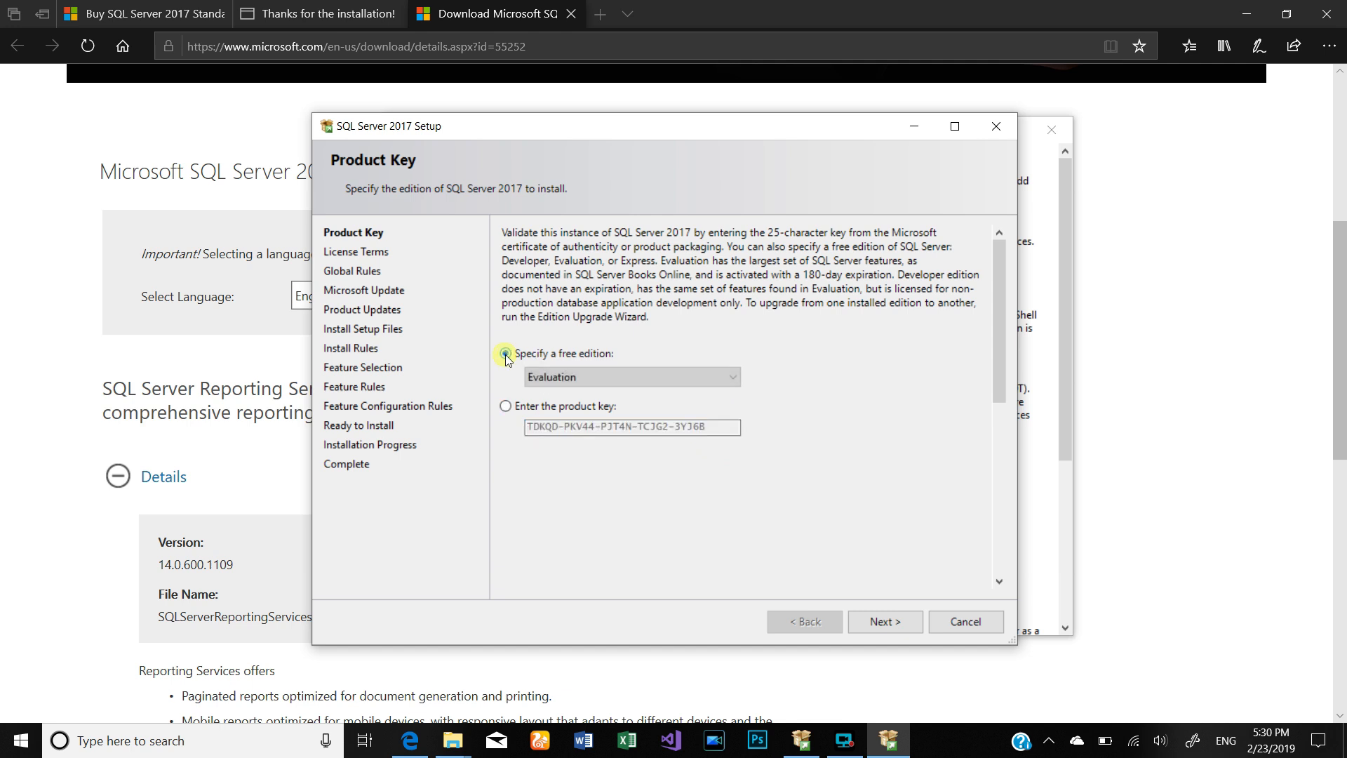
left_click(545, 378)
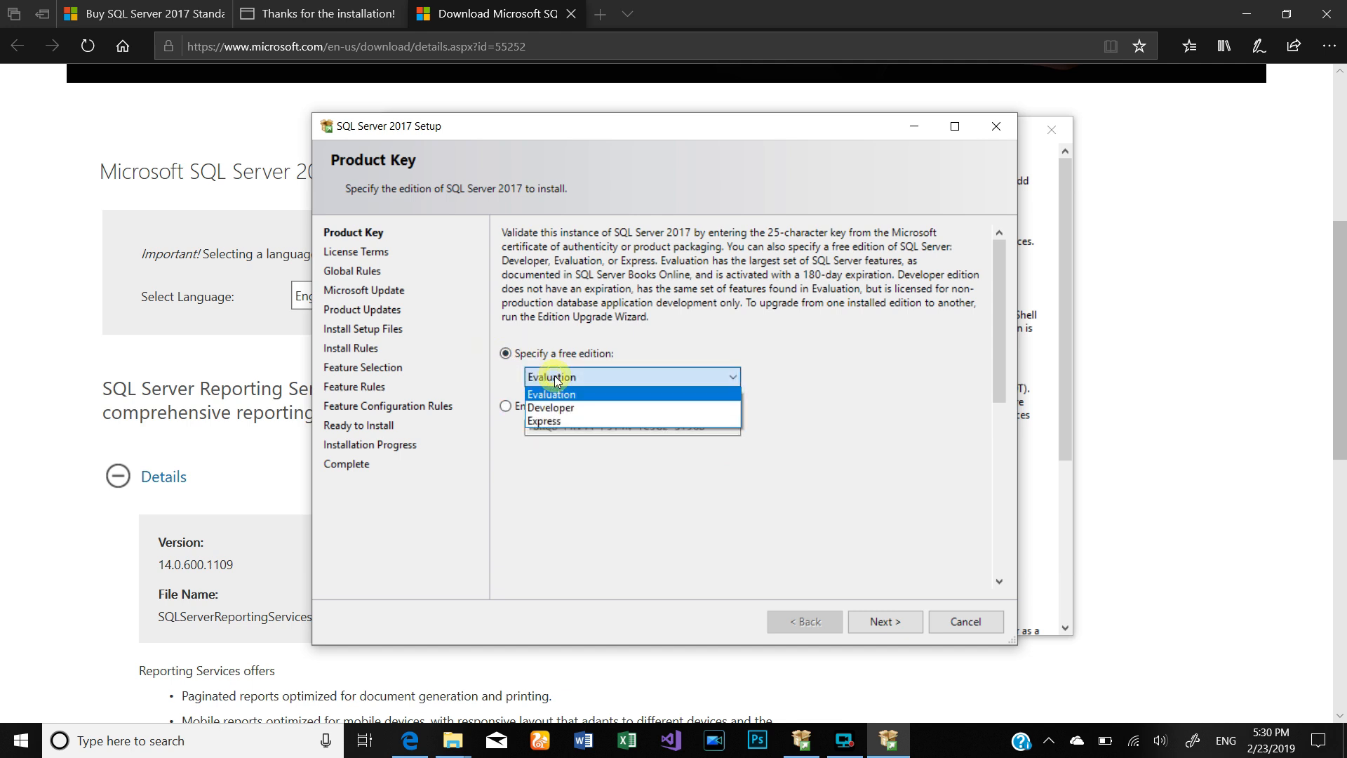
left_click(559, 419)
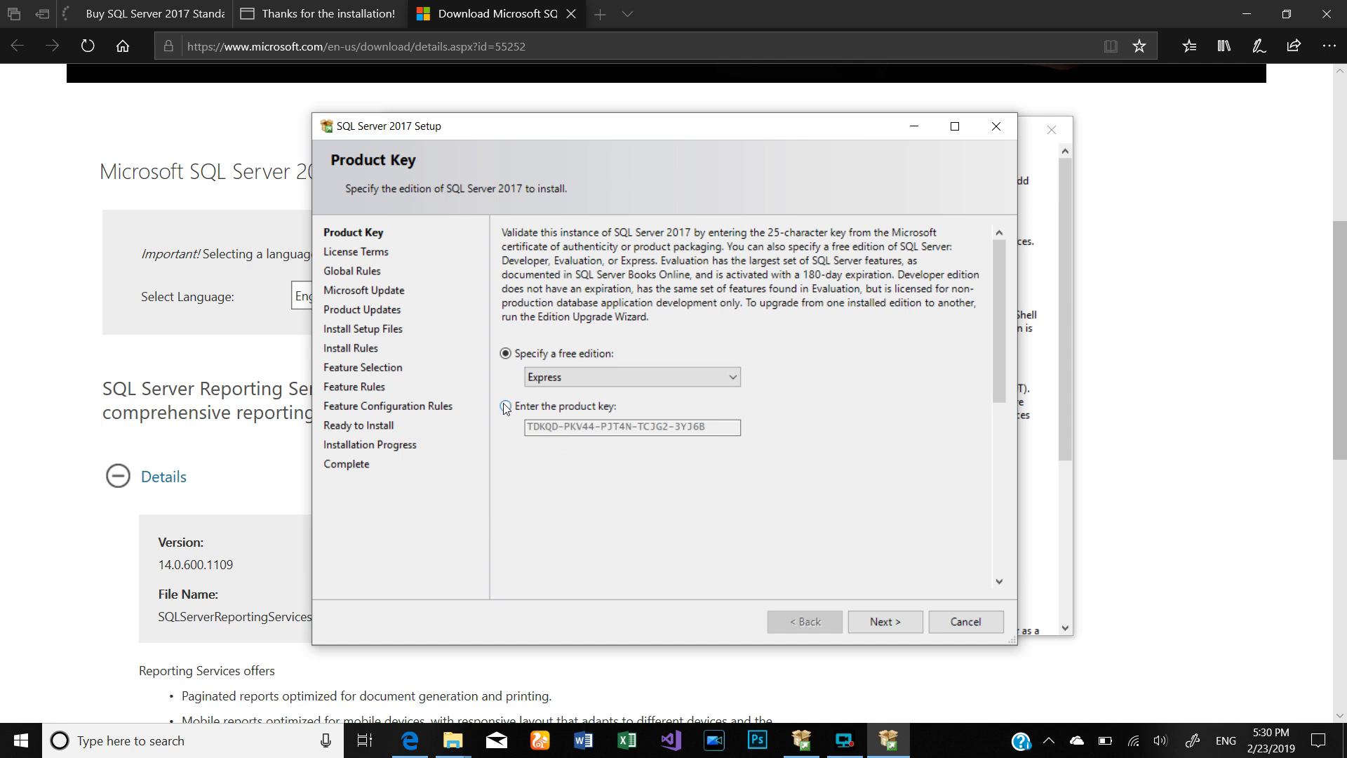
Step: Proceed past the Product Key page, accept the license terms and continue the setup
left_click(877, 621)
left_click(575, 527)
left_click(886, 626)
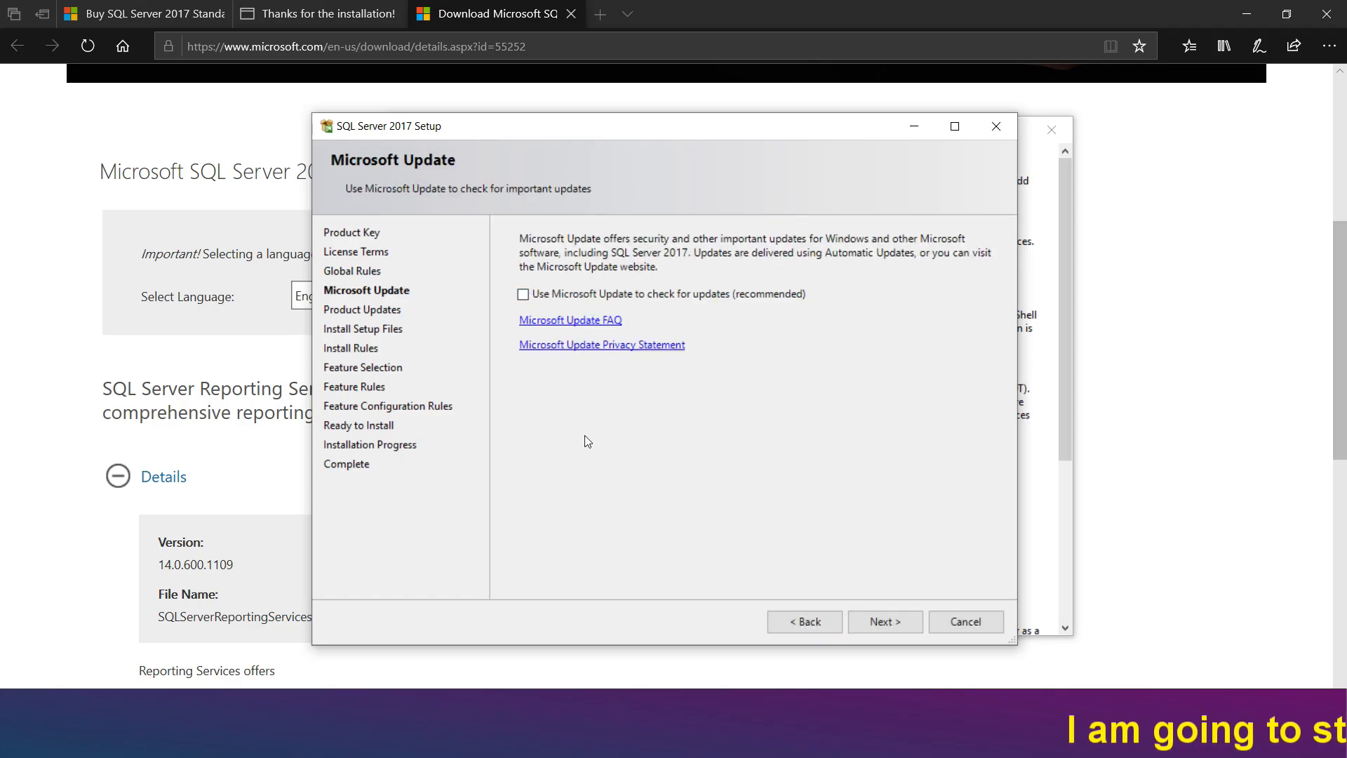
Step: Enable checking for updates with Microsoft Update and advance through the install rules to Feature Selection
left_click(522, 296)
left_click(522, 298)
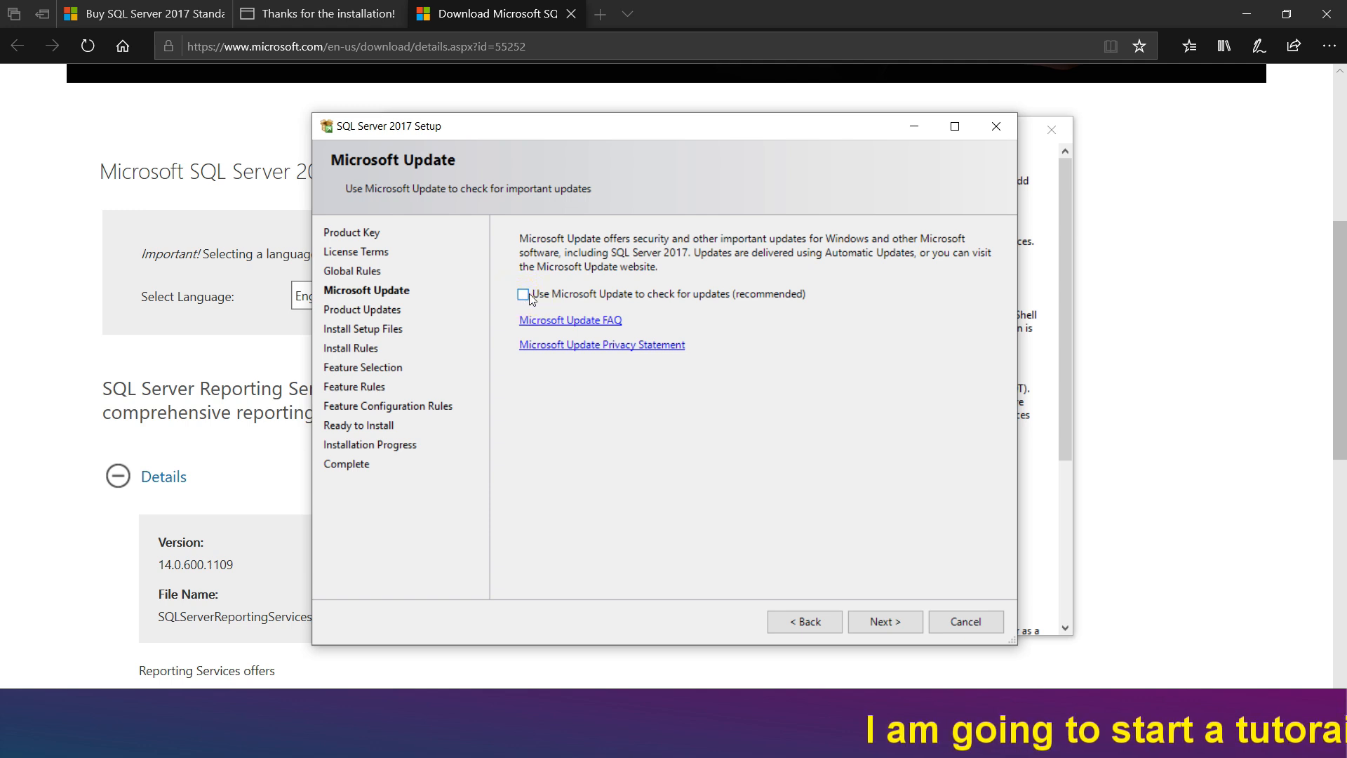
left_click(522, 294)
left_click(900, 620)
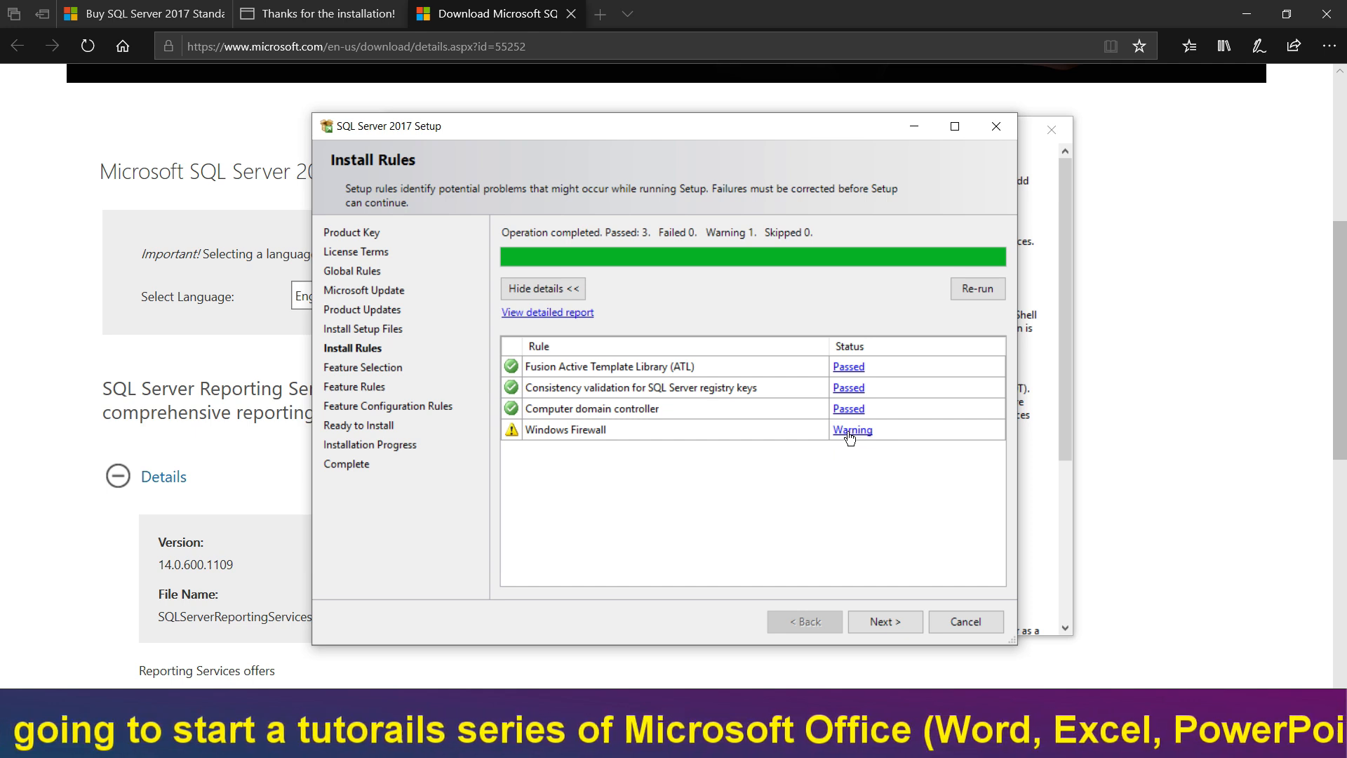
left_click(877, 620)
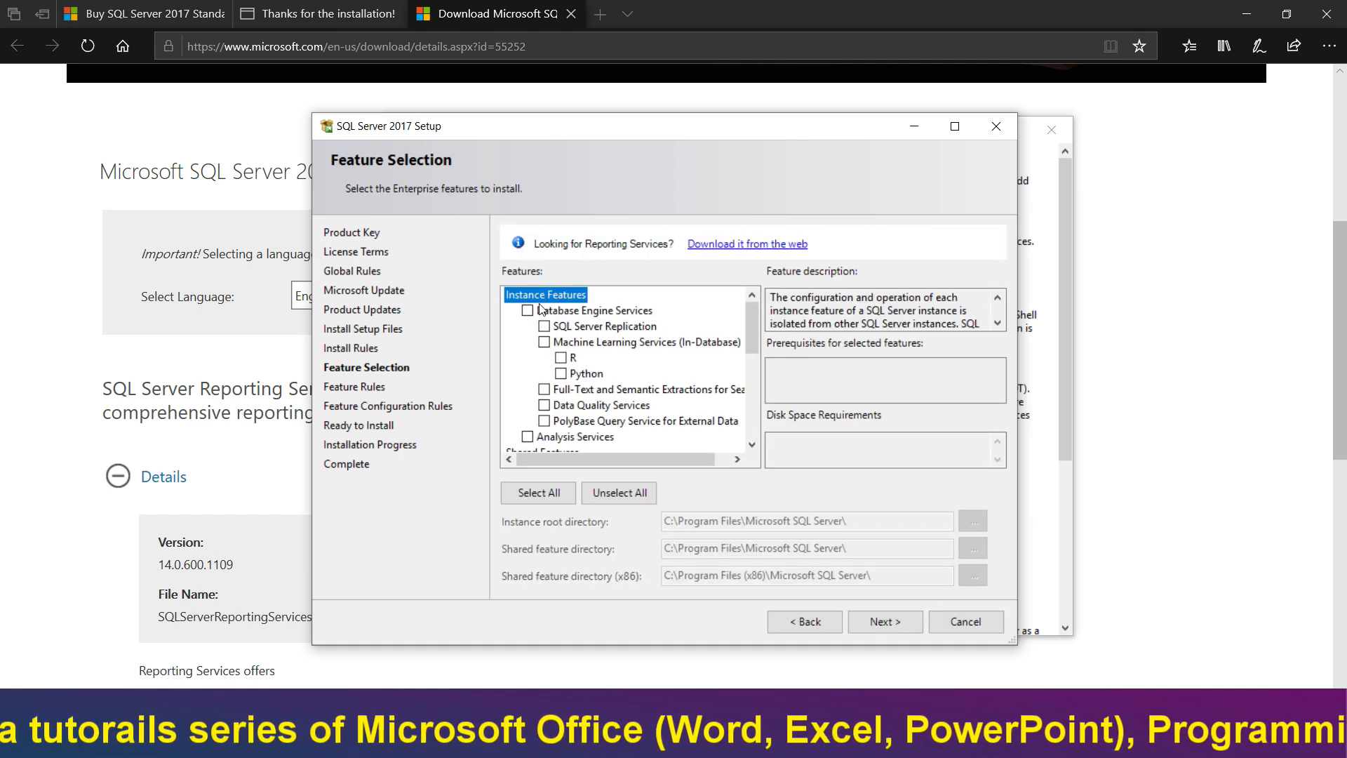
Step: Enable Database Engine Services, Data Quality Services and Analysis Services under Instance Features
mouse_move(752, 330)
left_mouse_down()
mouse_move(752, 455)
mouse_move(747, 316)
left_mouse_up()
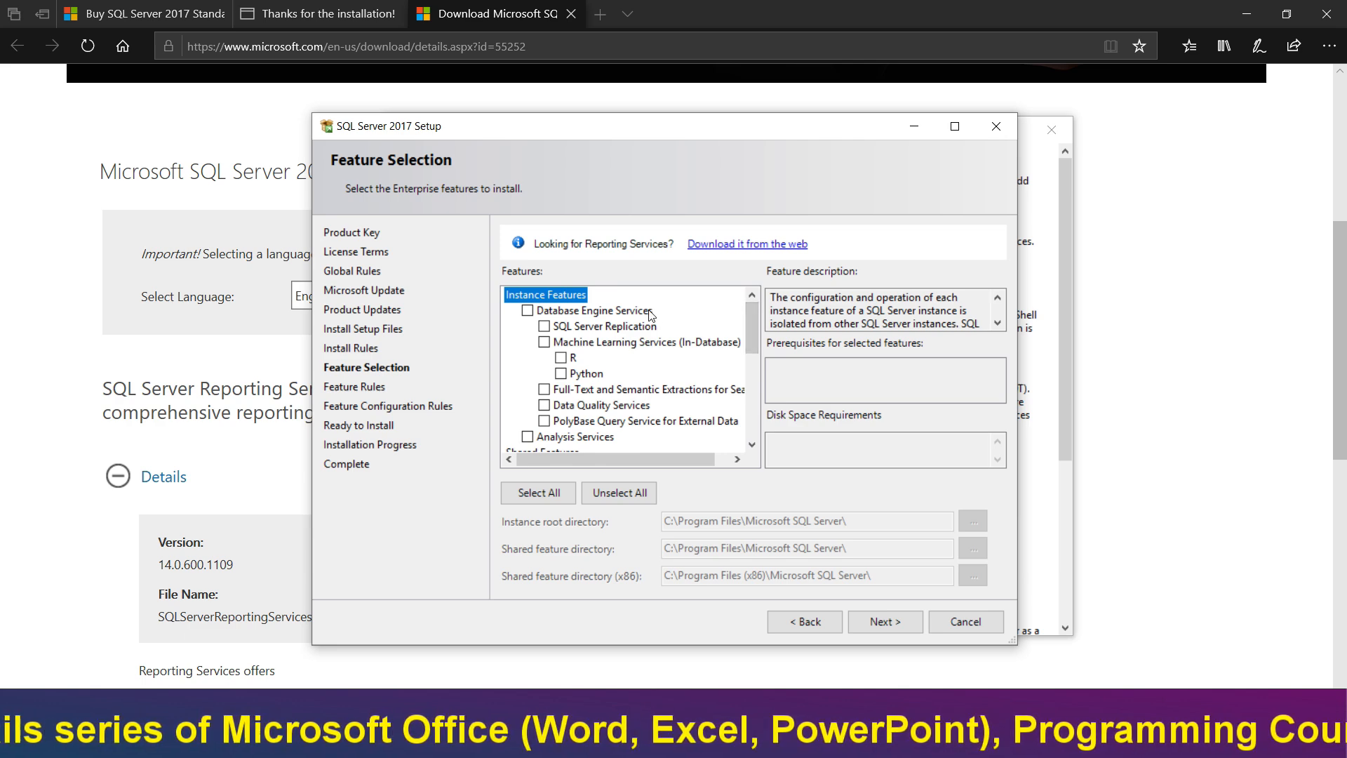
left_click(529, 311)
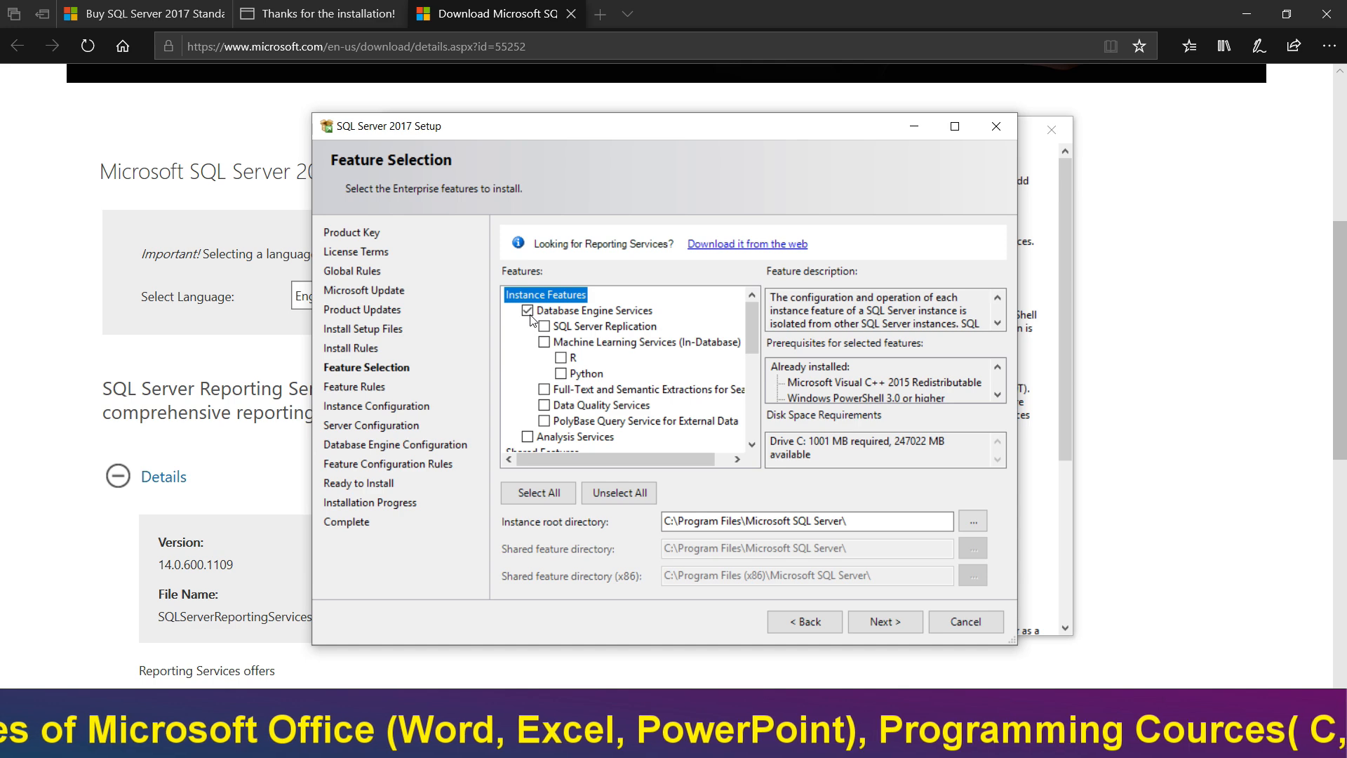
left_click(545, 406)
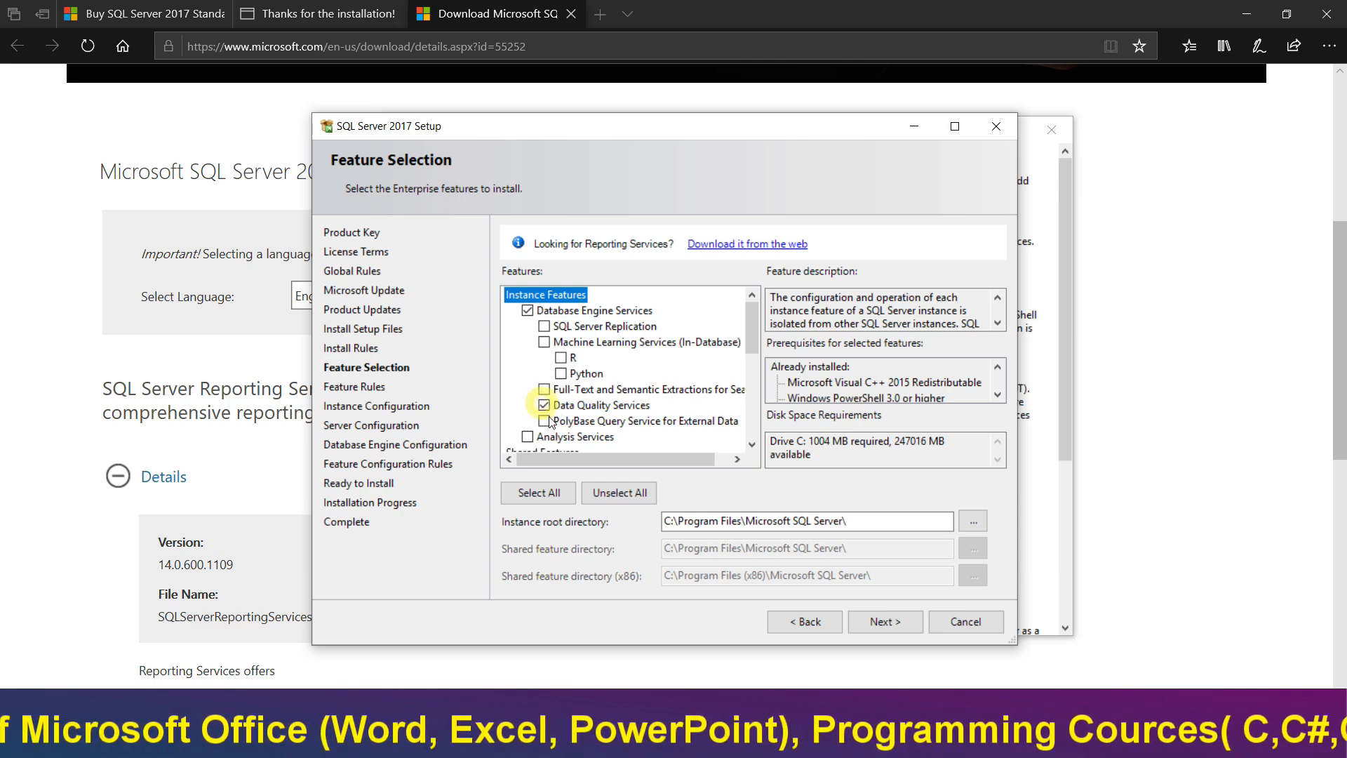
left_click(527, 437)
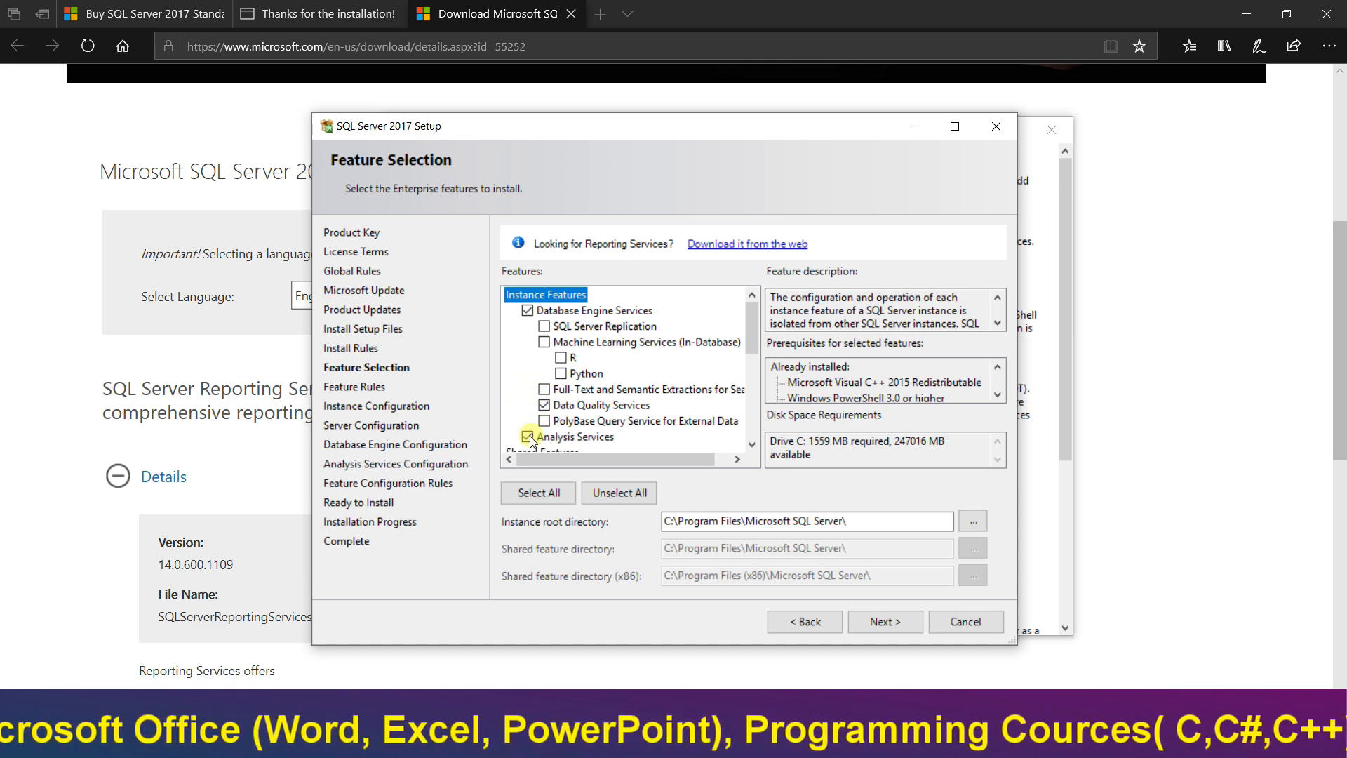
Step: Enable Master Data Services under Shared Features and view the description of Redistributable Features
scroll(579, 425, "down", 1)
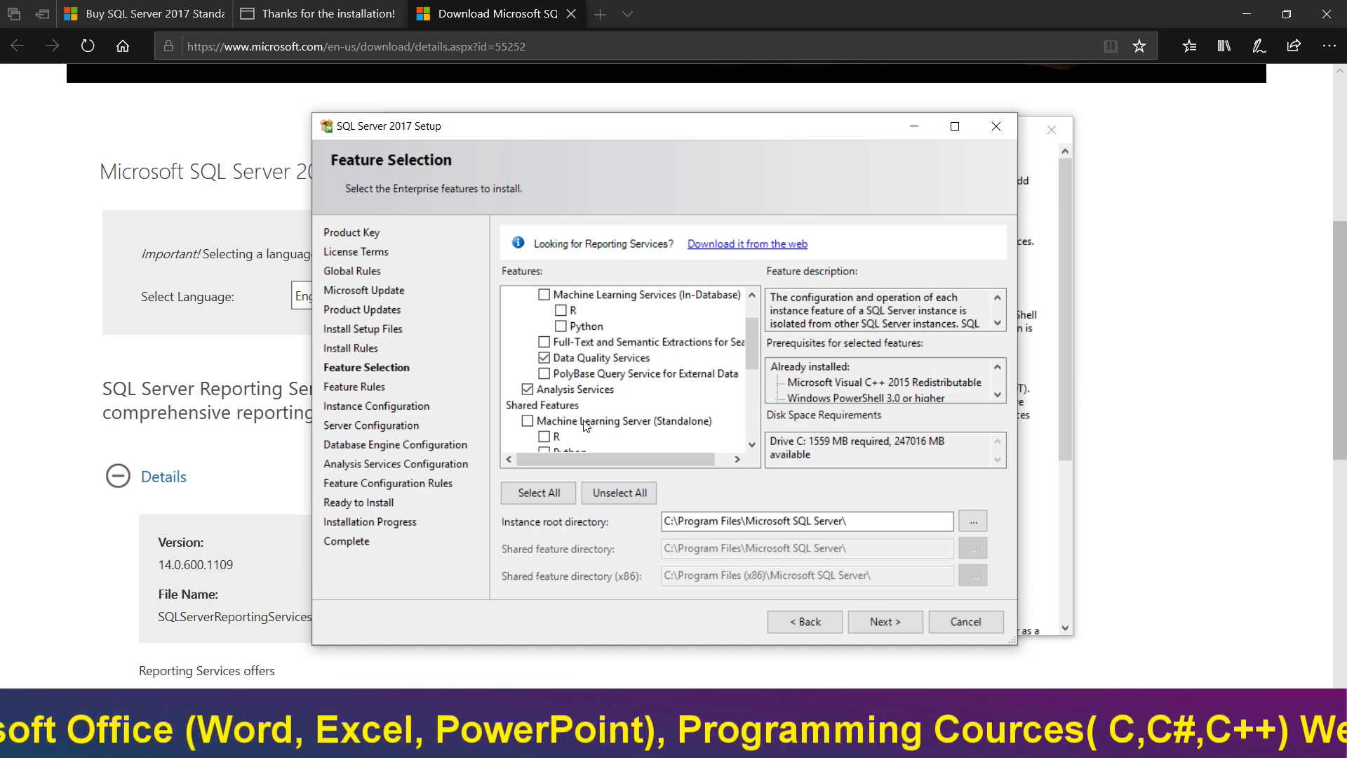
scroll(585, 425, "down", 3)
scroll(584, 425, "down", 1)
scroll(584, 426, "up", 1)
scroll(558, 400, "down", 1)
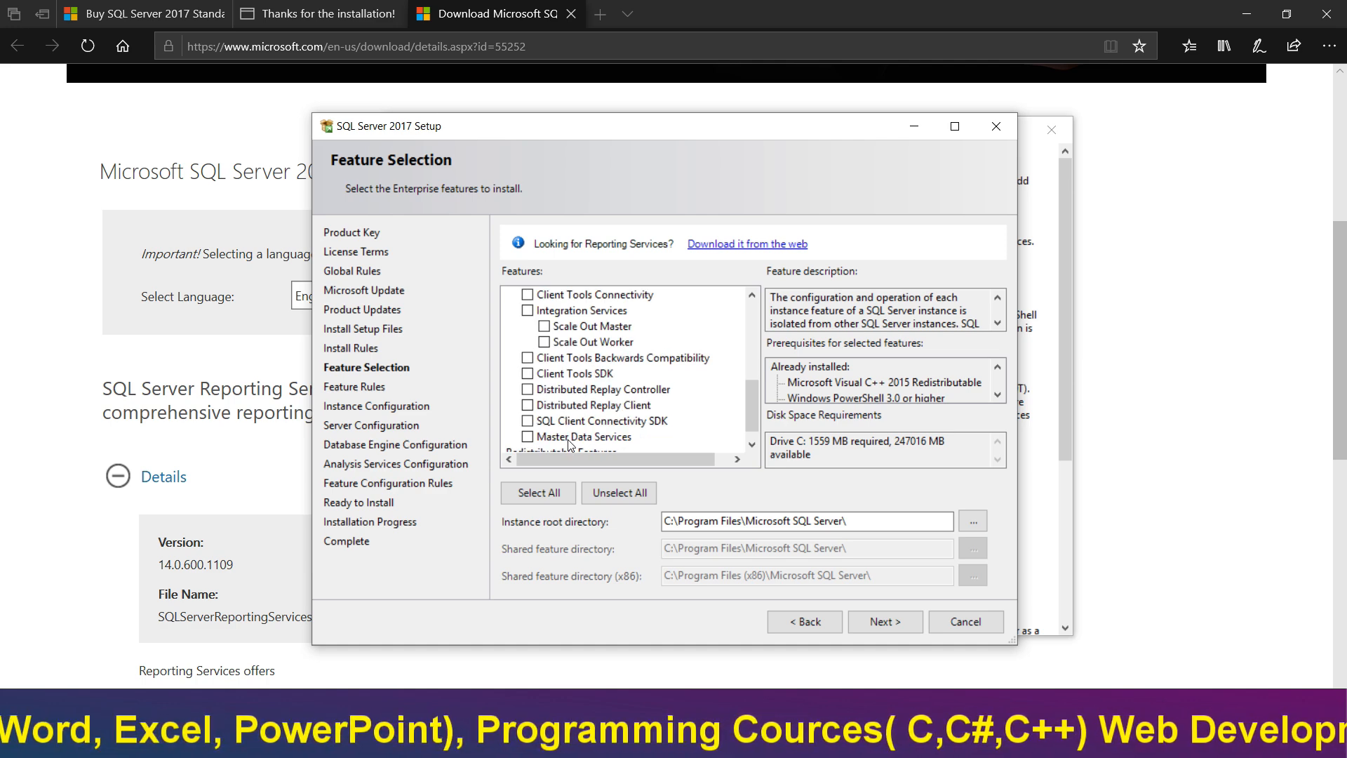
left_click(528, 437)
scroll(559, 425, "down", 1)
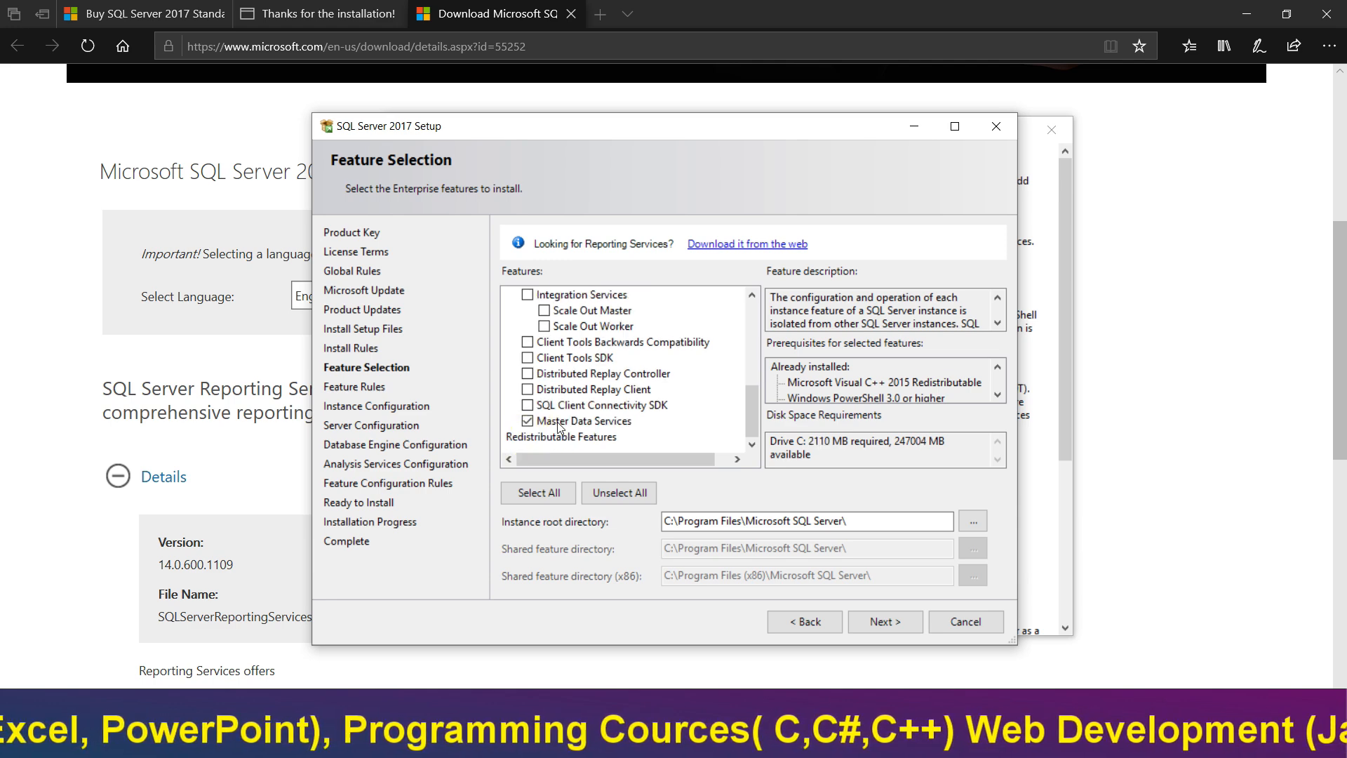
left_click(533, 437)
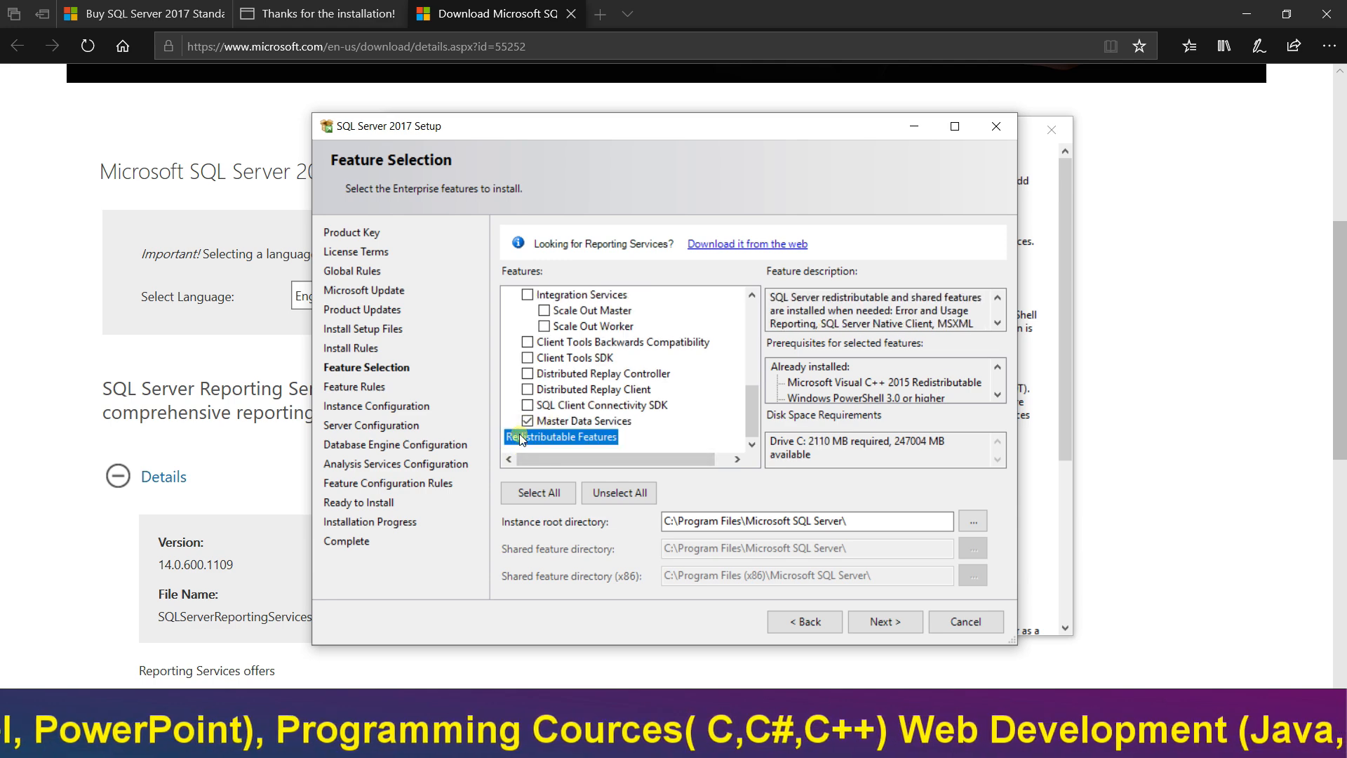
Step: Review the chosen features and enable Data Quality Client under Shared Features
scroll(540, 421, "up", 6)
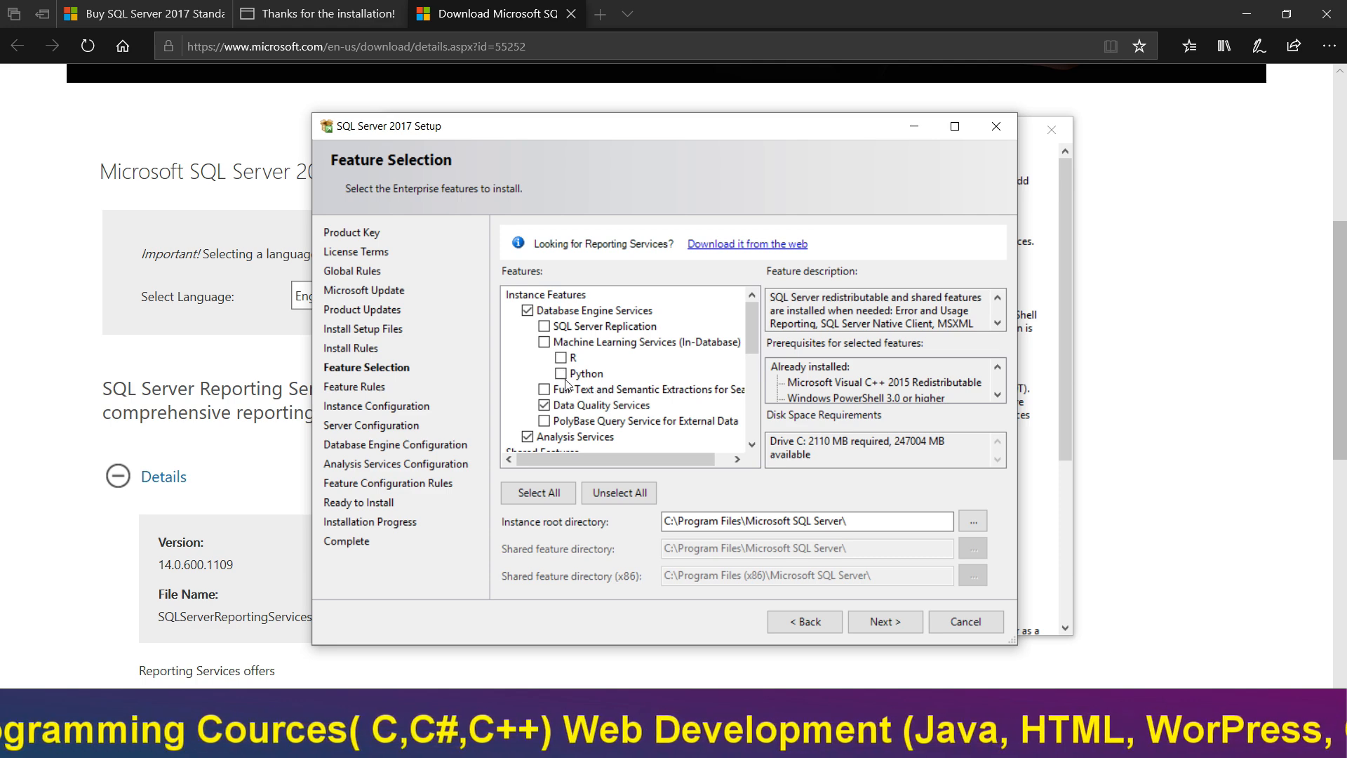
scroll(567, 383, "down", 2)
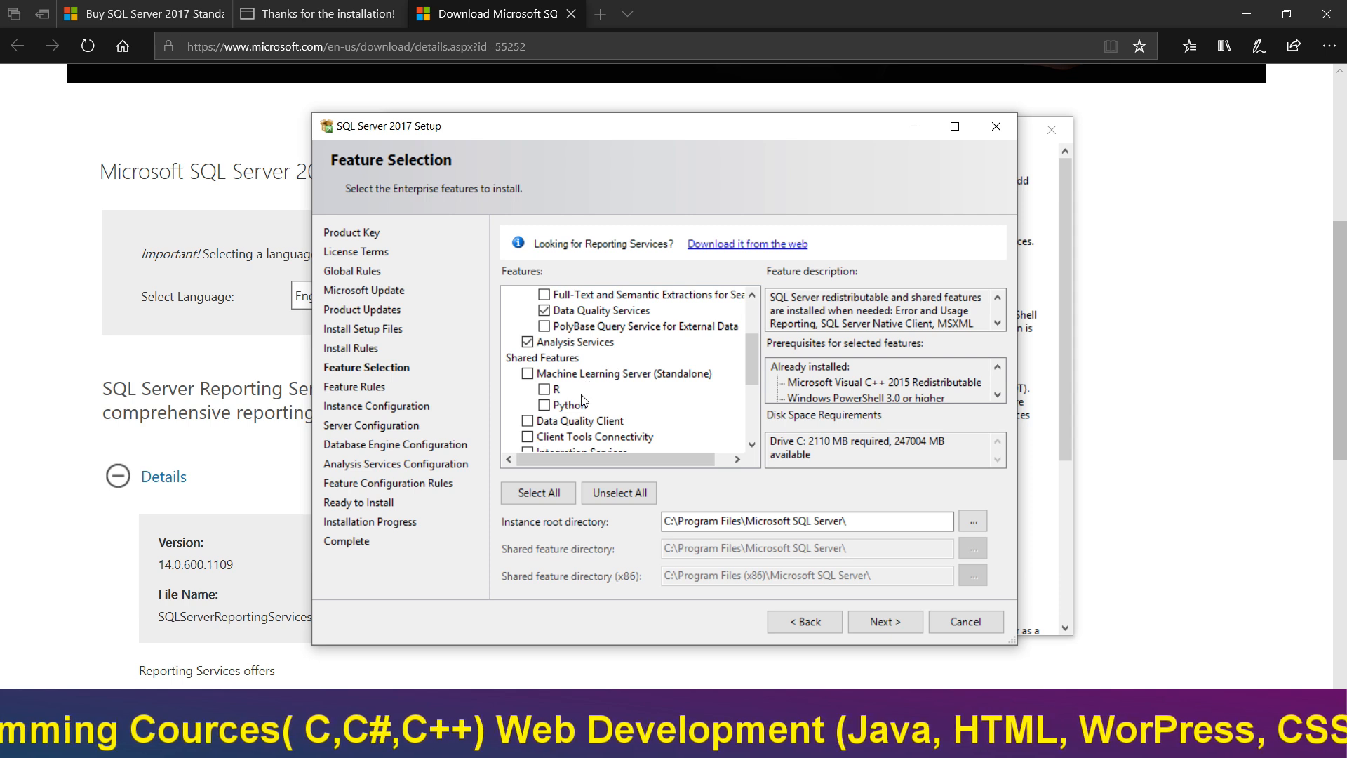
scroll(586, 398, "down", 1)
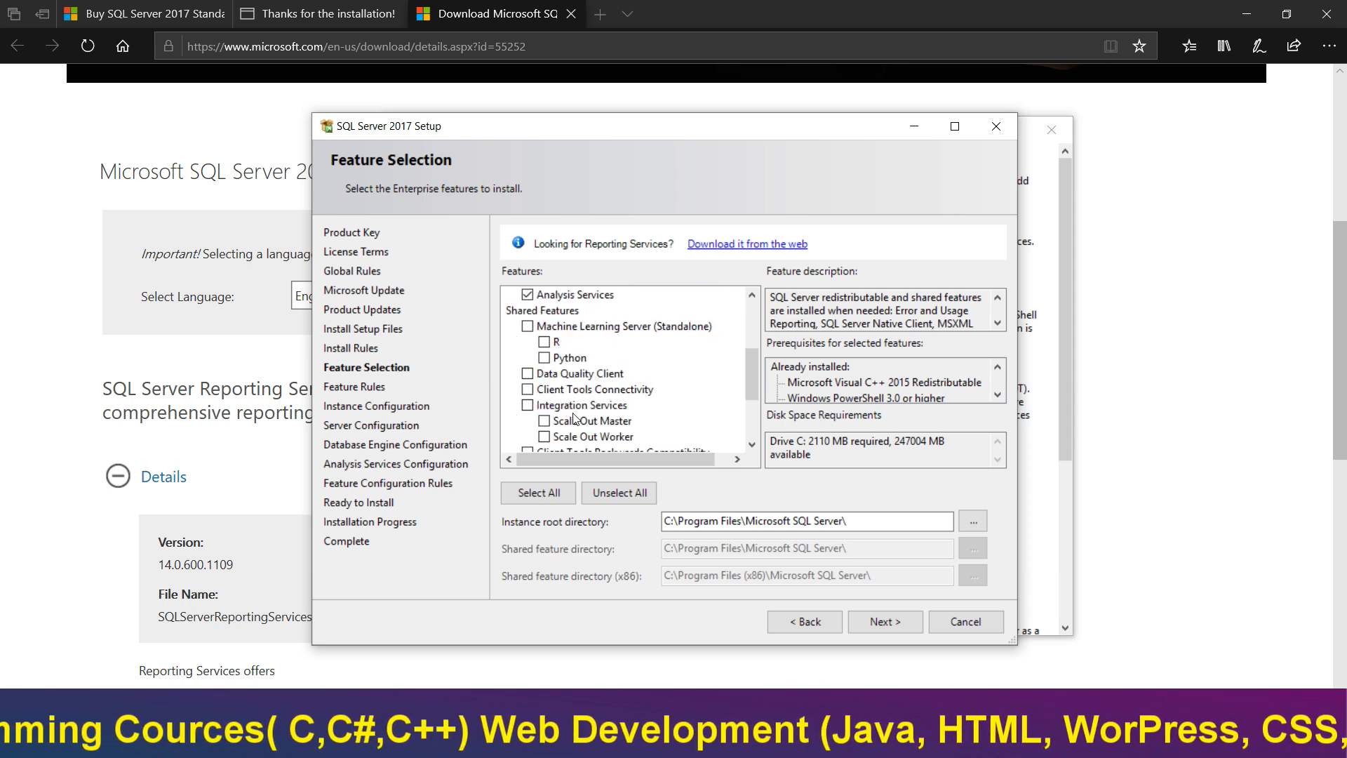
left_click(527, 373)
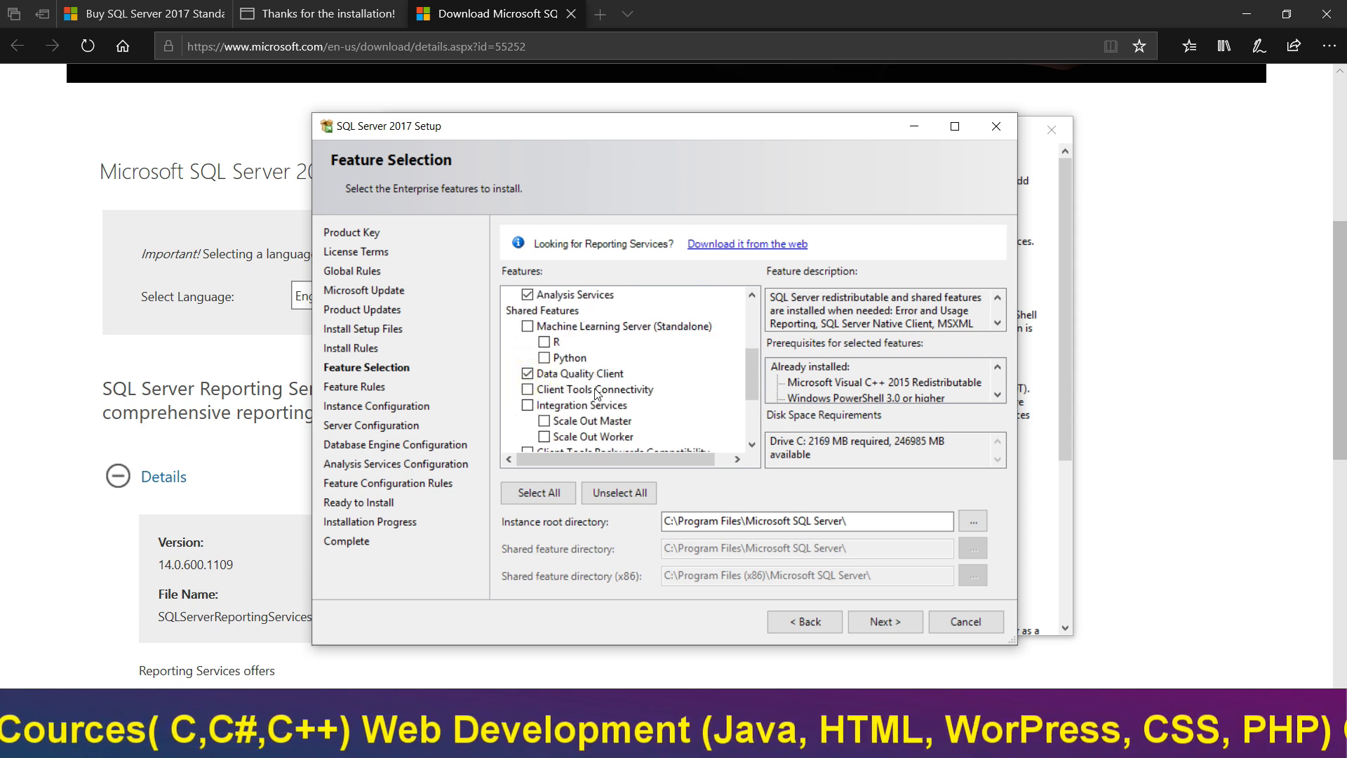
scroll(597, 395, "down", 1)
Step: Leave SQL Server Replication unselected and continue with the chosen features to Instance Configuration
scroll(595, 404, "up", 4)
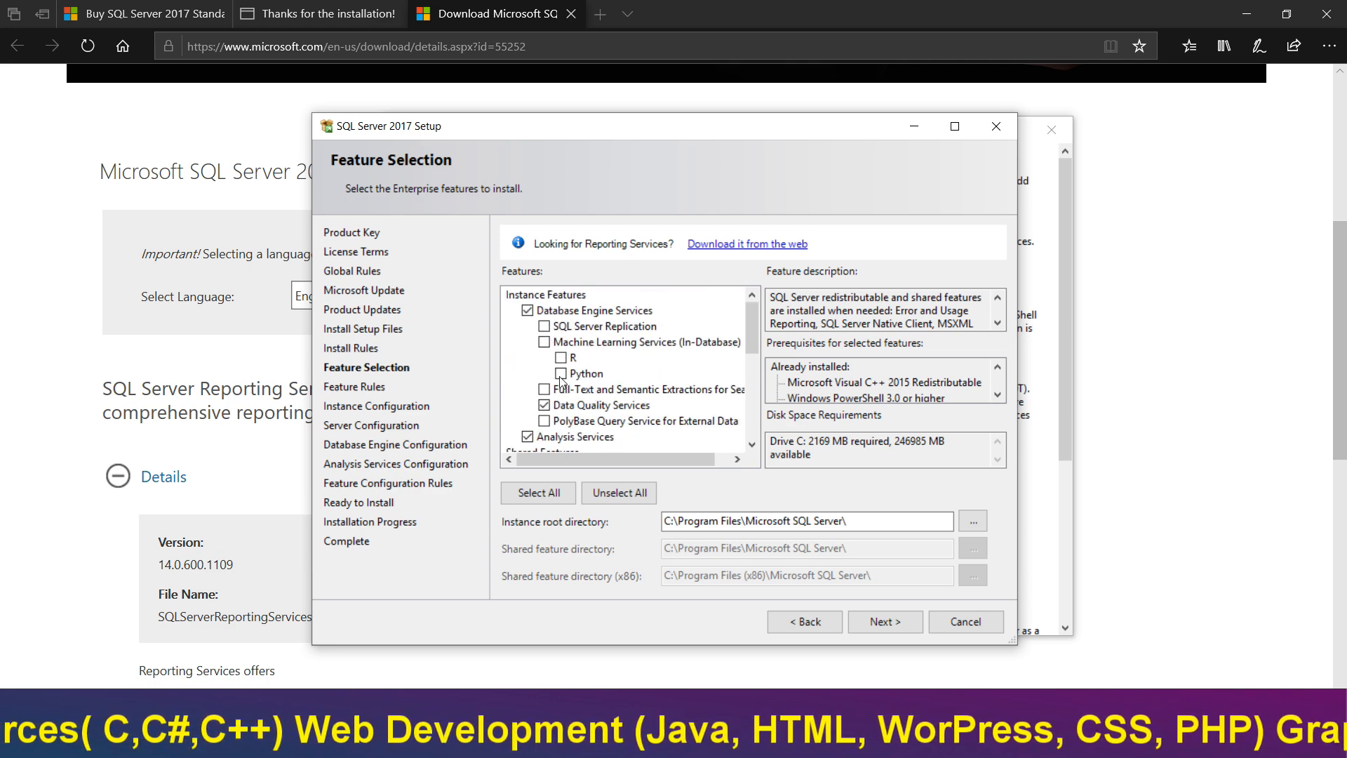
left_click(545, 331)
left_click(544, 328)
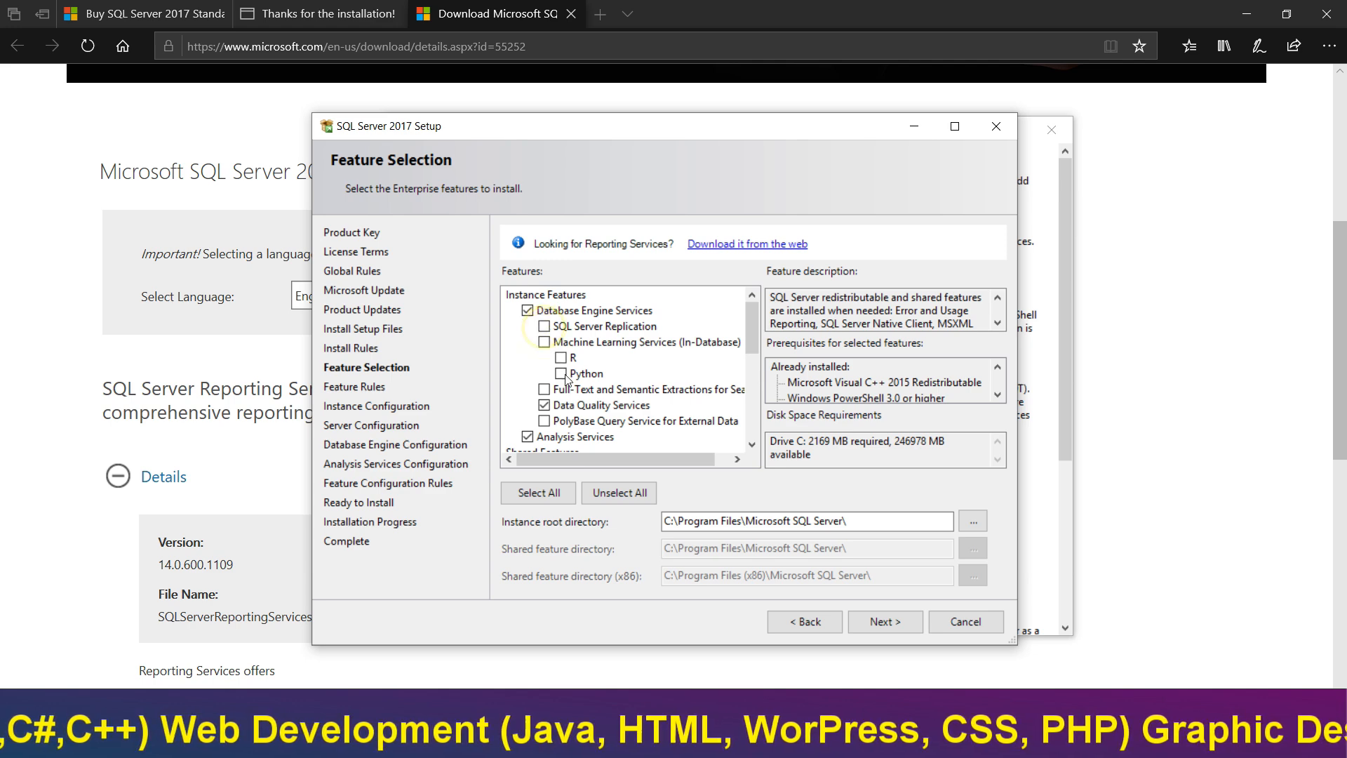
left_click(886, 621)
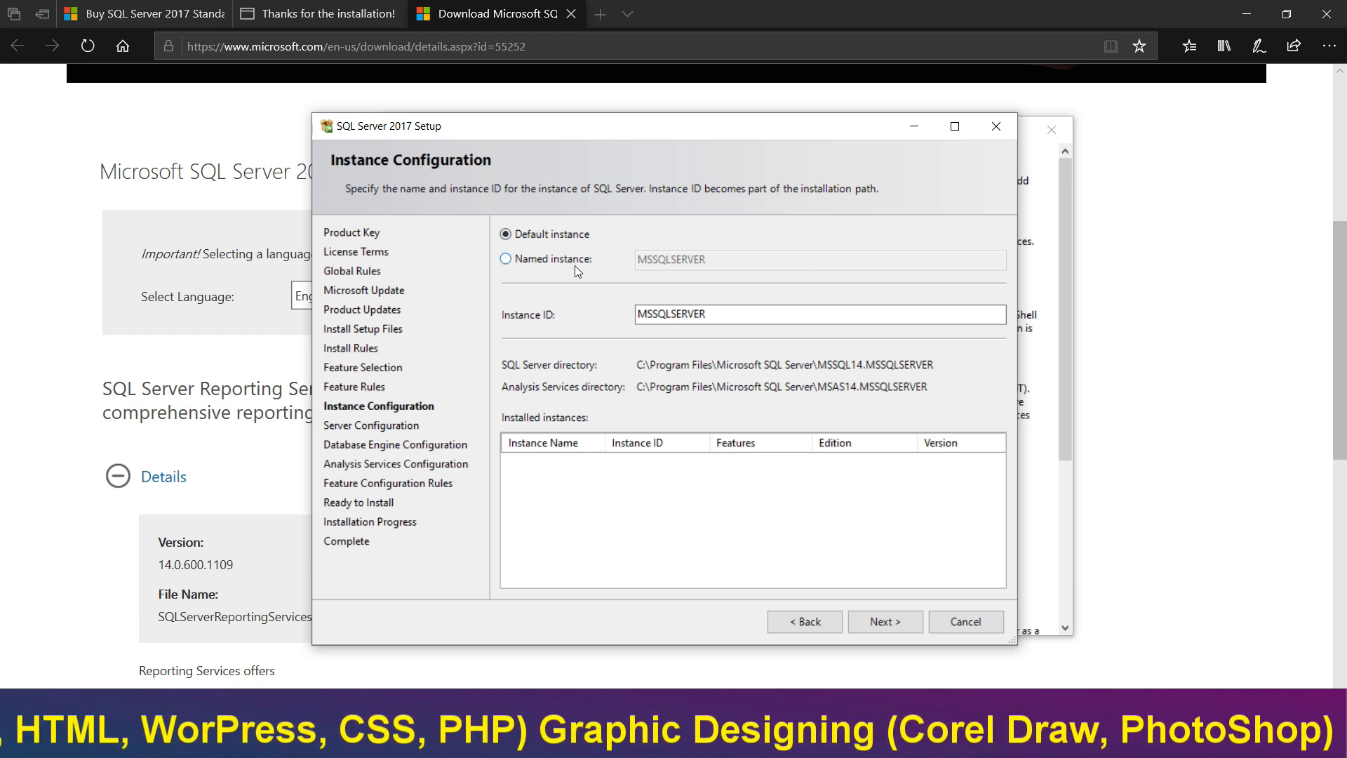
left_click(543, 261)
left_click(521, 238)
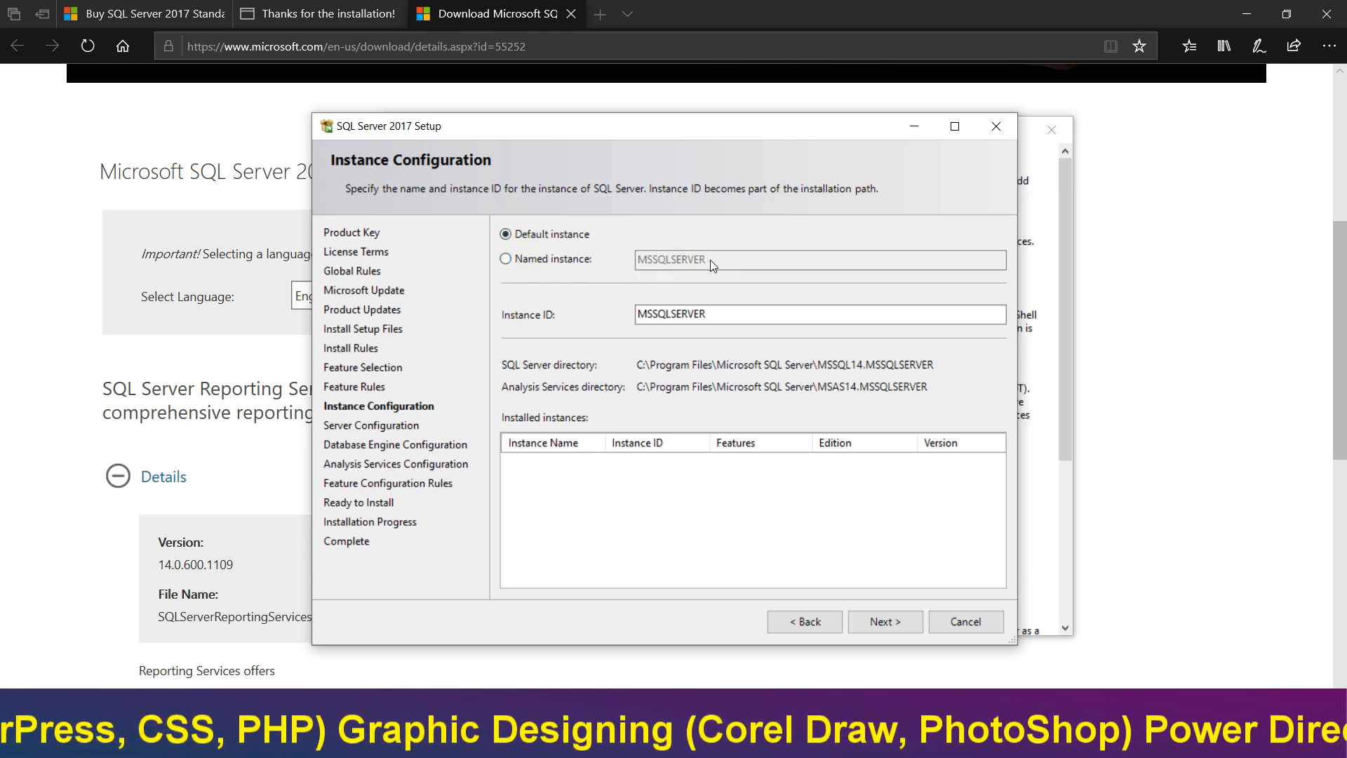
left_click(564, 261)
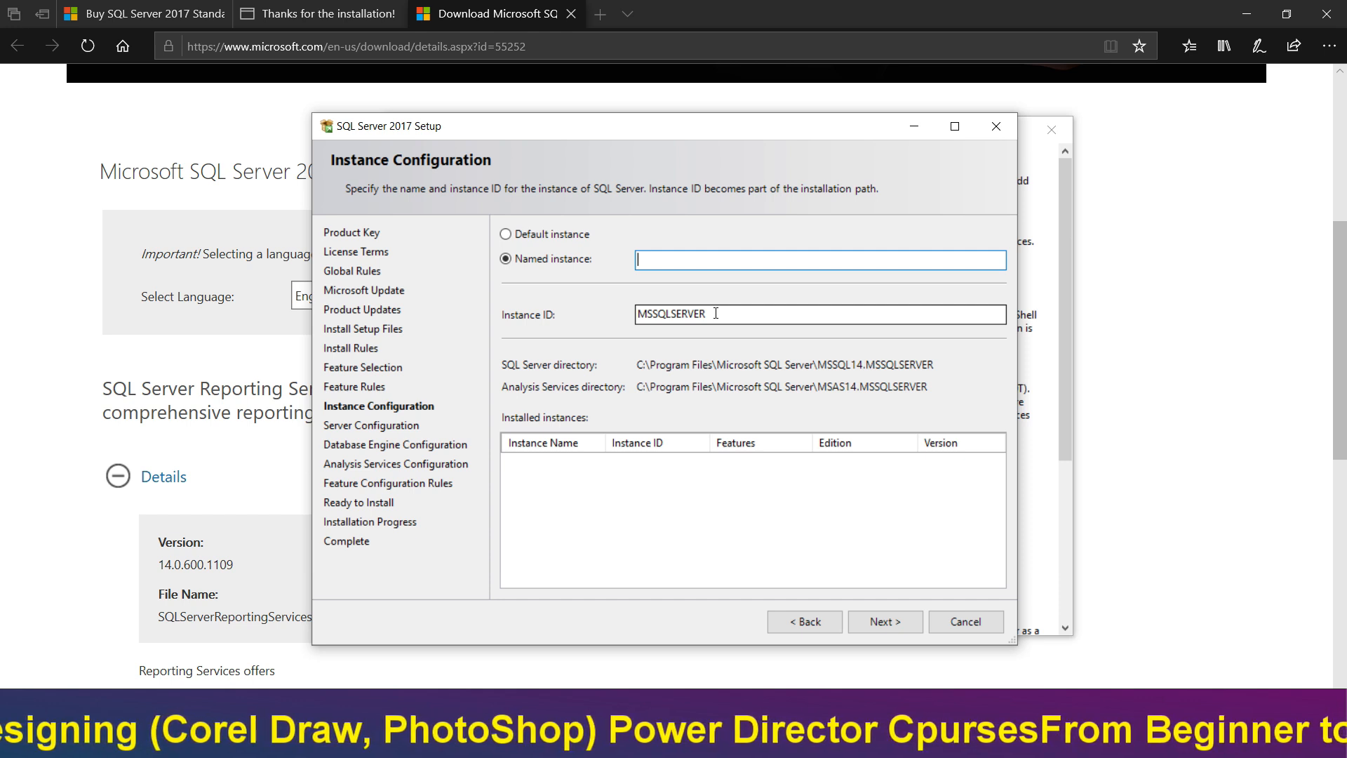
left_click(562, 234)
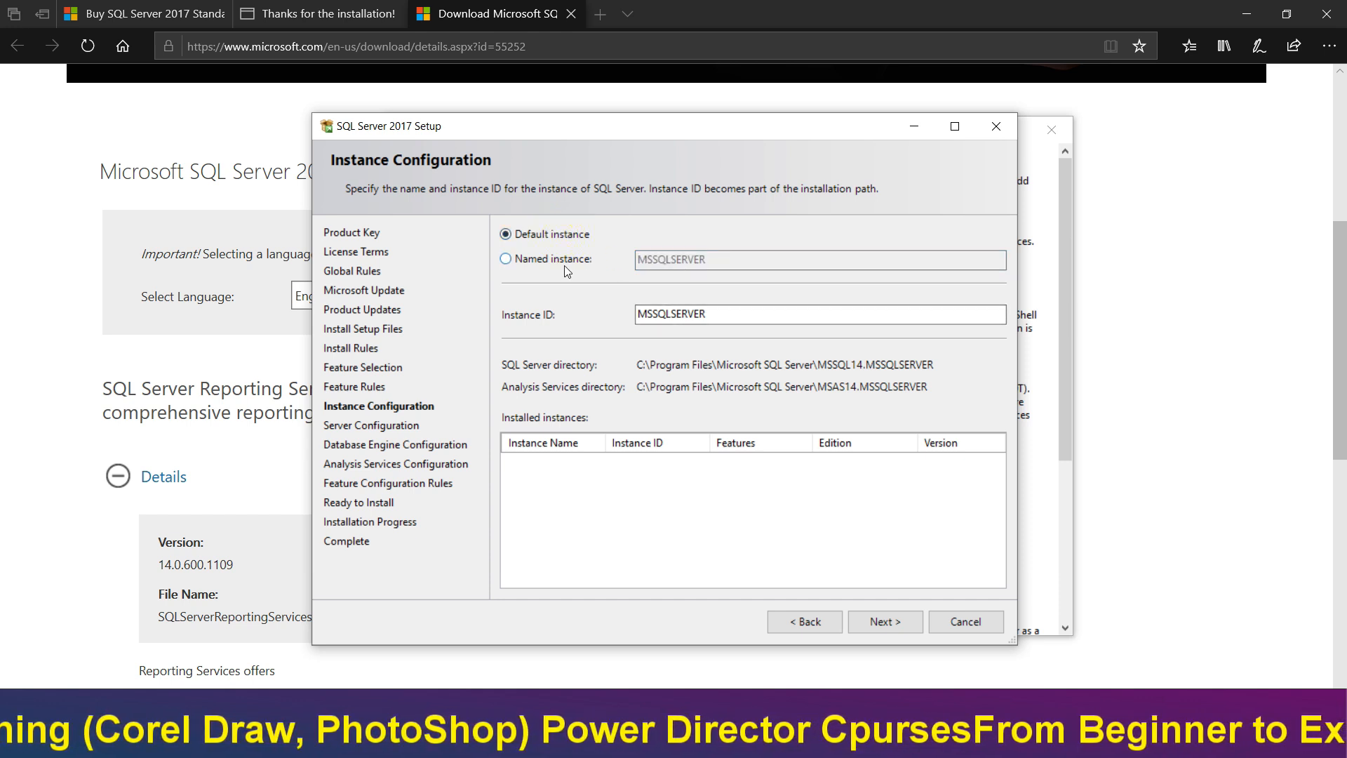
Step: Choose a named instance instead of the default one and name it Infopalacess
left_click(540, 265)
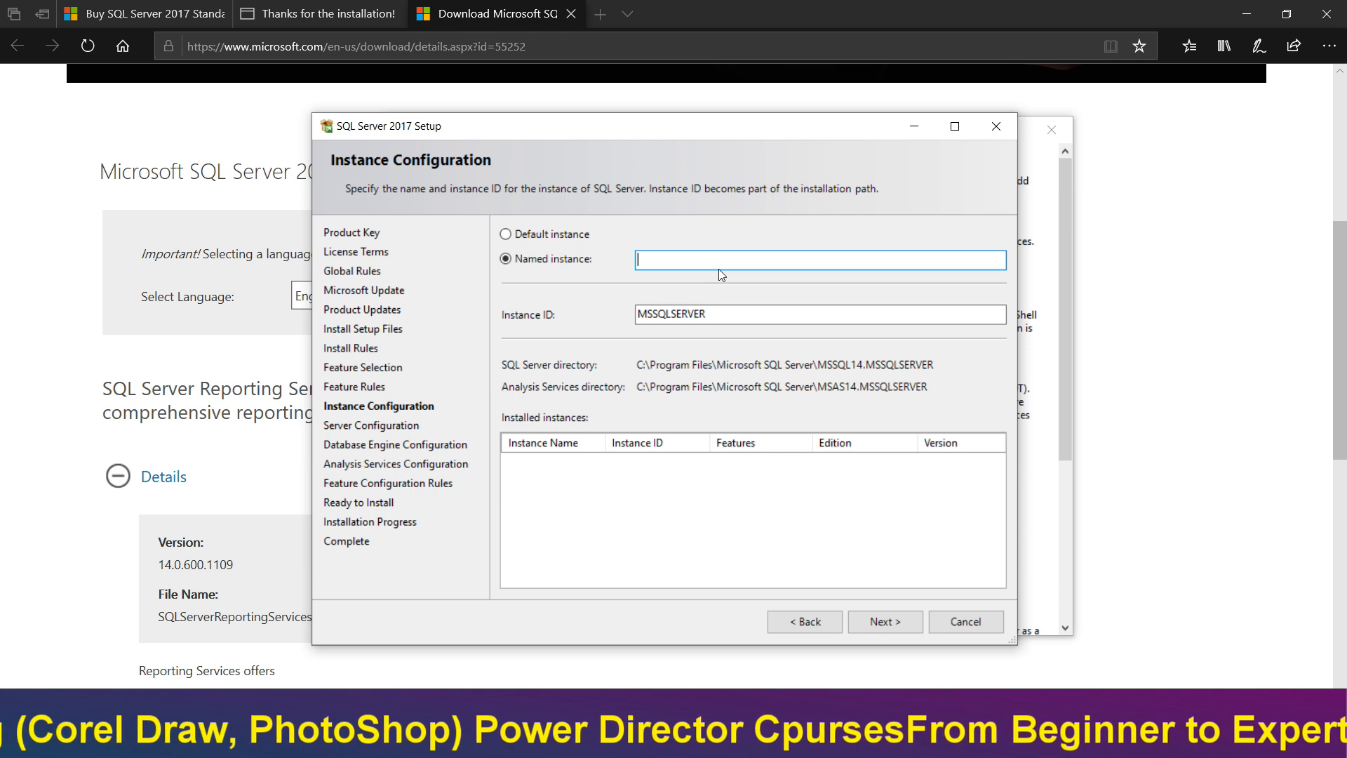
type("Infopalacess")
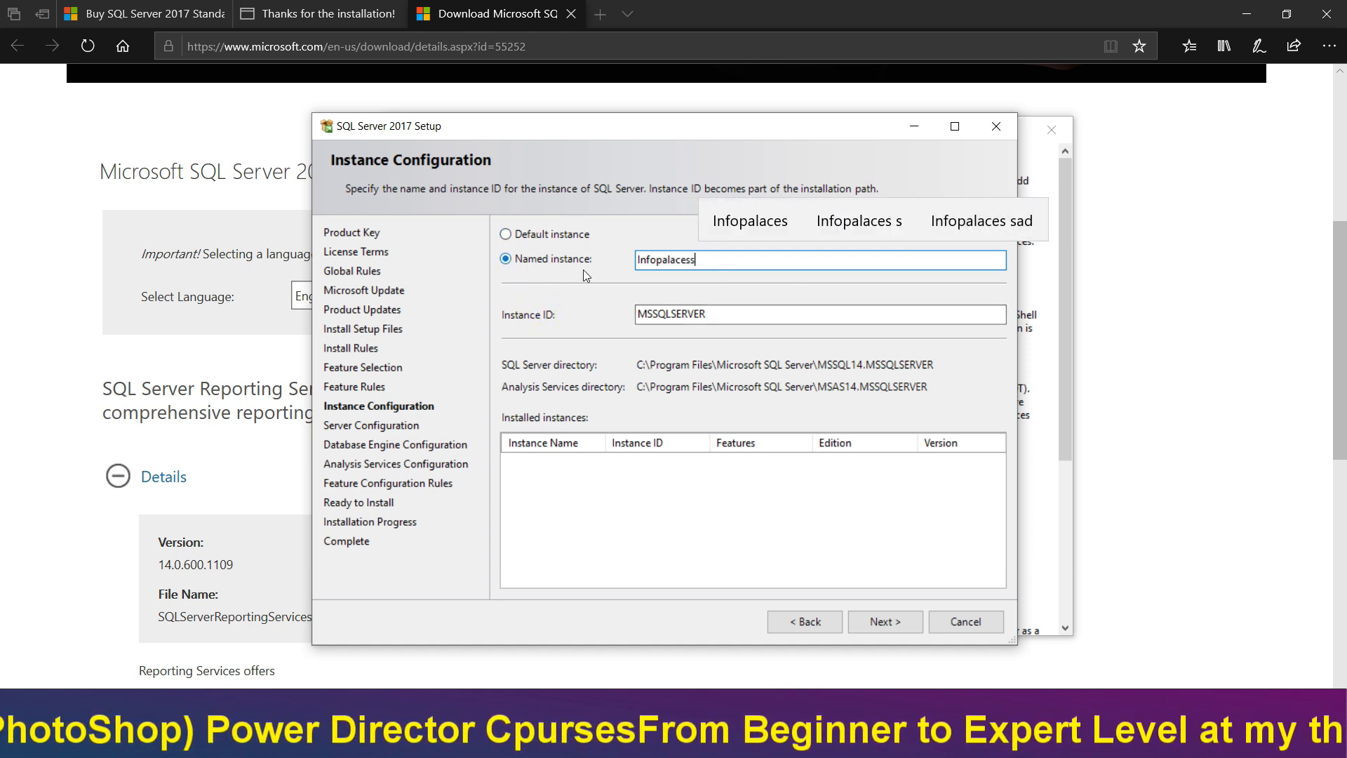
left_click(645, 481)
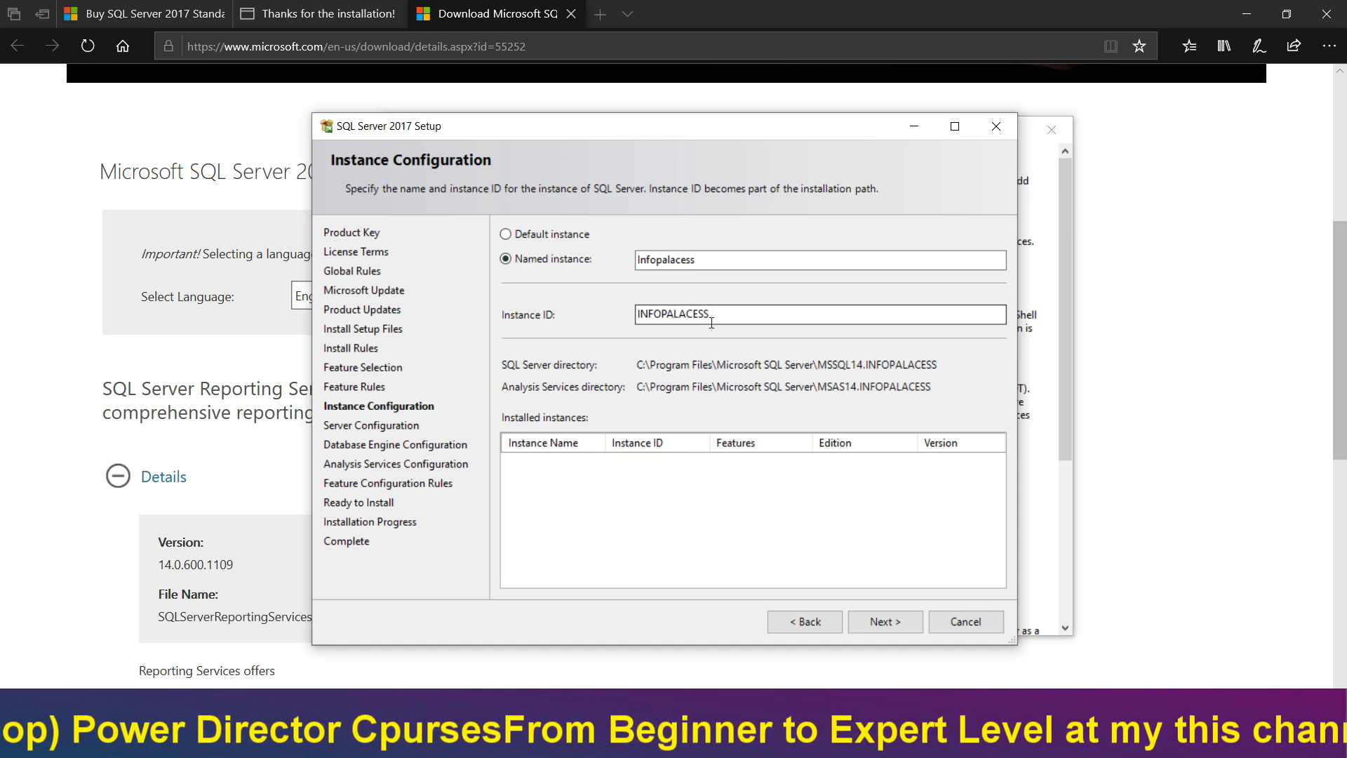
left_click_drag(711, 262, 626, 264)
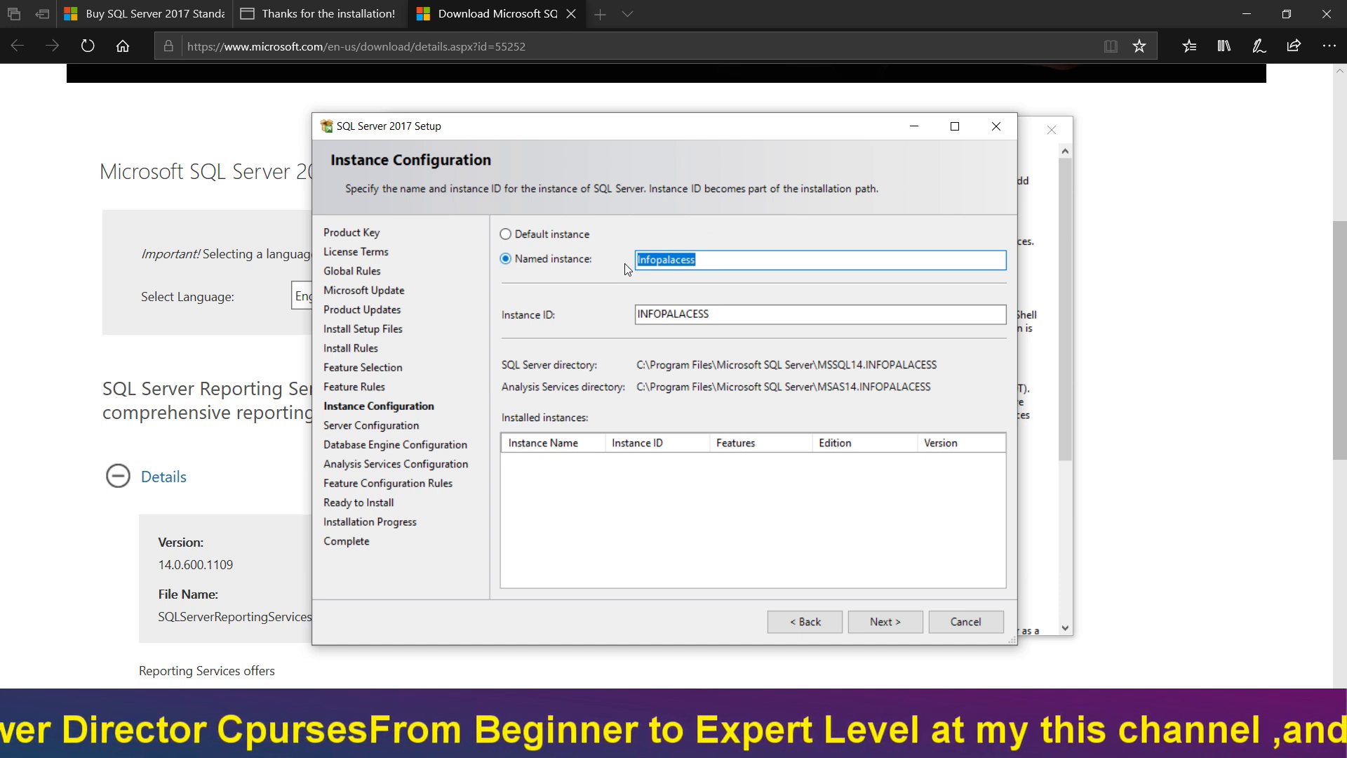
type("W")
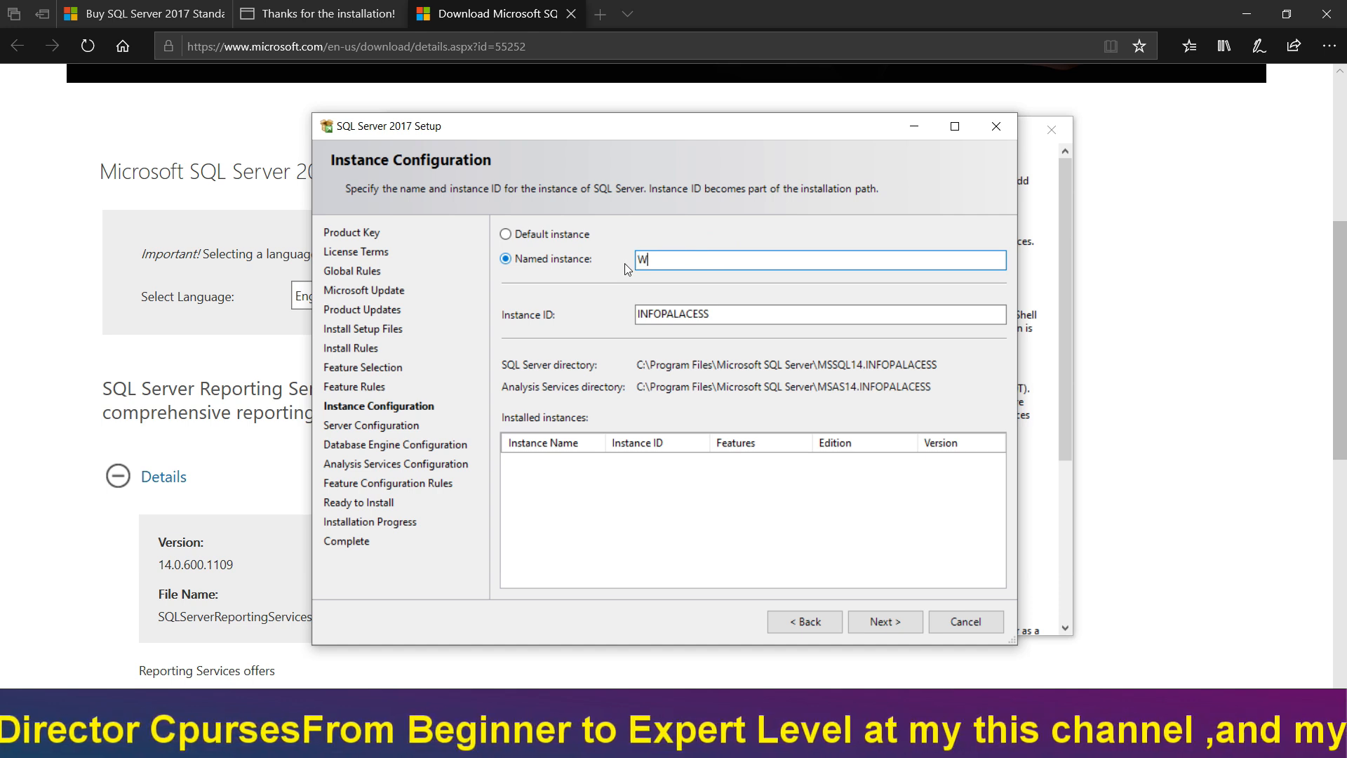
type("aqasServer")
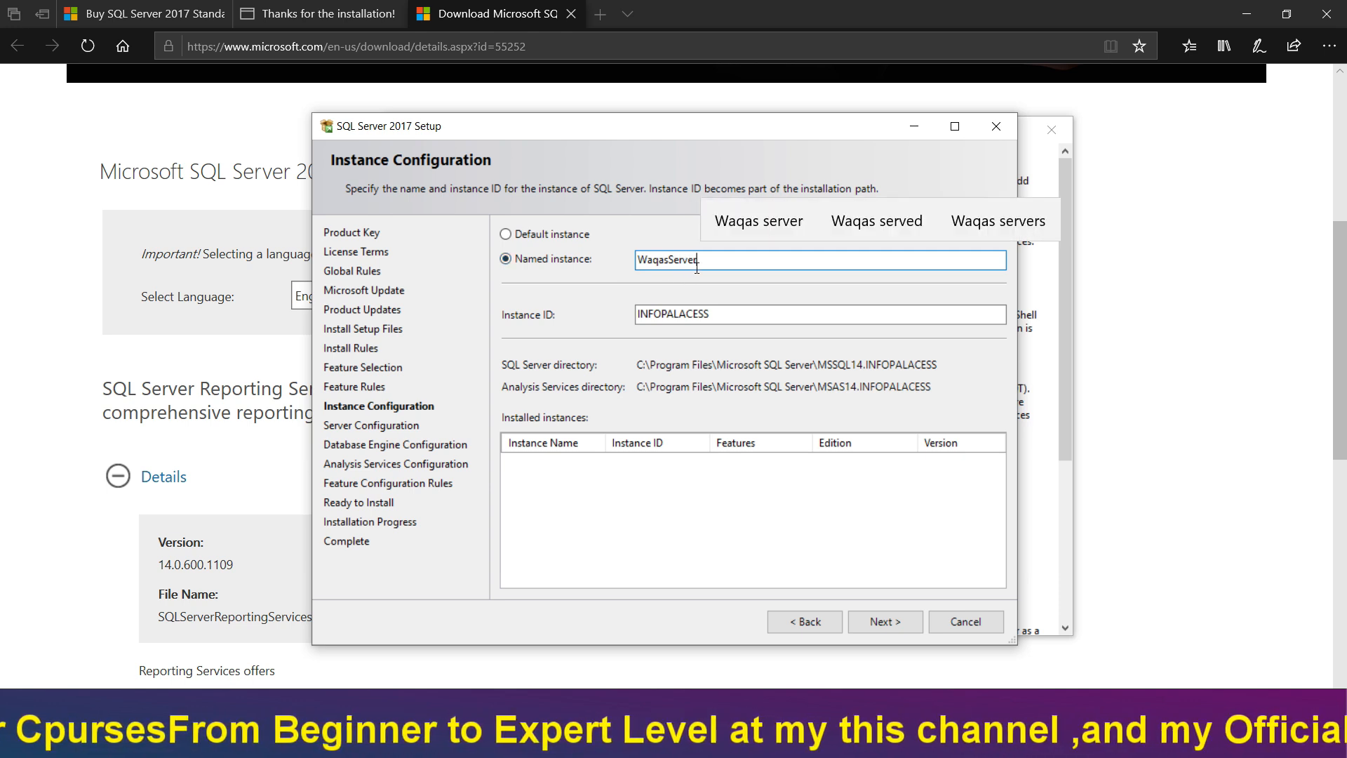
left_click_drag(715, 261, 614, 260)
type("Infopalace")
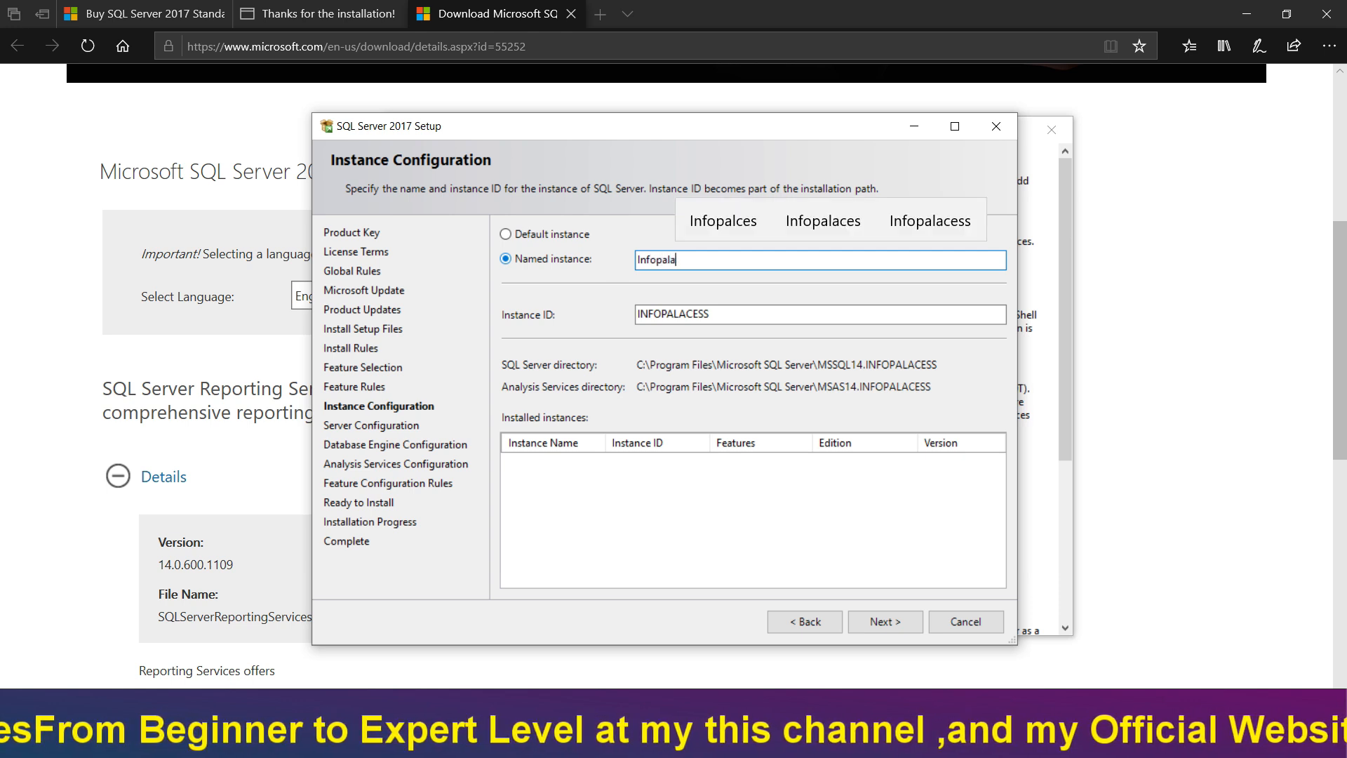
key("BackSpace")
key("BackSpace")
key("BackSpace")
key("BackSpace")
key("BackSpace")
key("BackSpace")
key("BackSpace")
key("BackSpace")
key("BackSpace")
key("BackSpace")
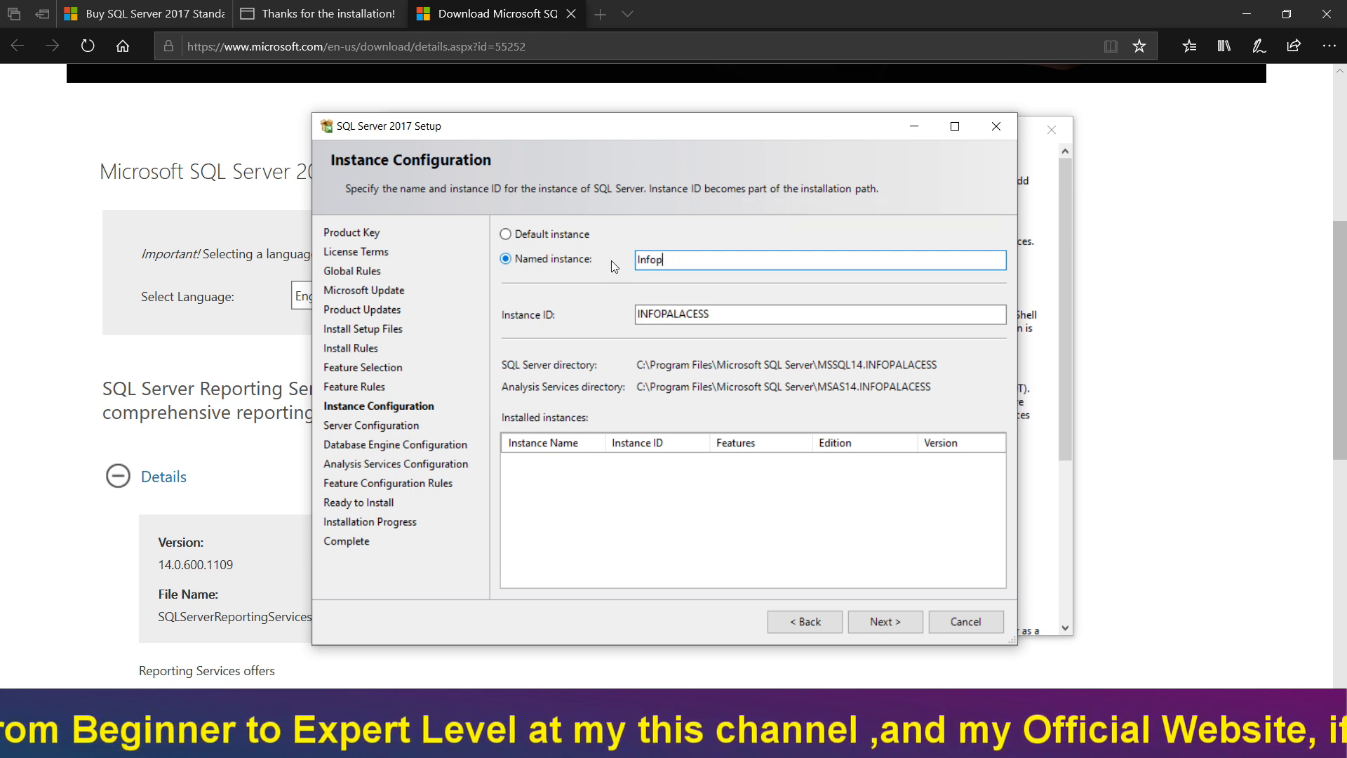
Step: Name the instance SQLExpress, apply the matching instance ID and continue to Server Configuration
type("SQL")
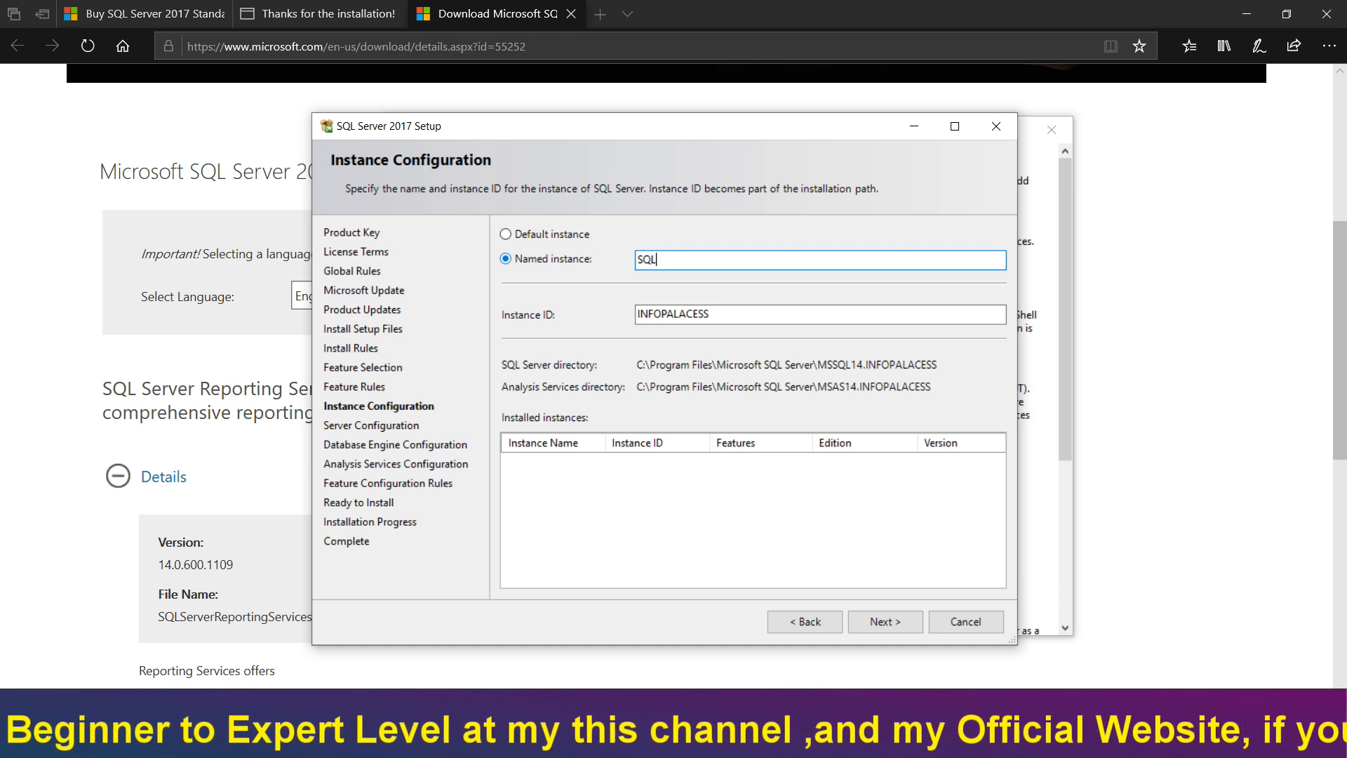
type("Express")
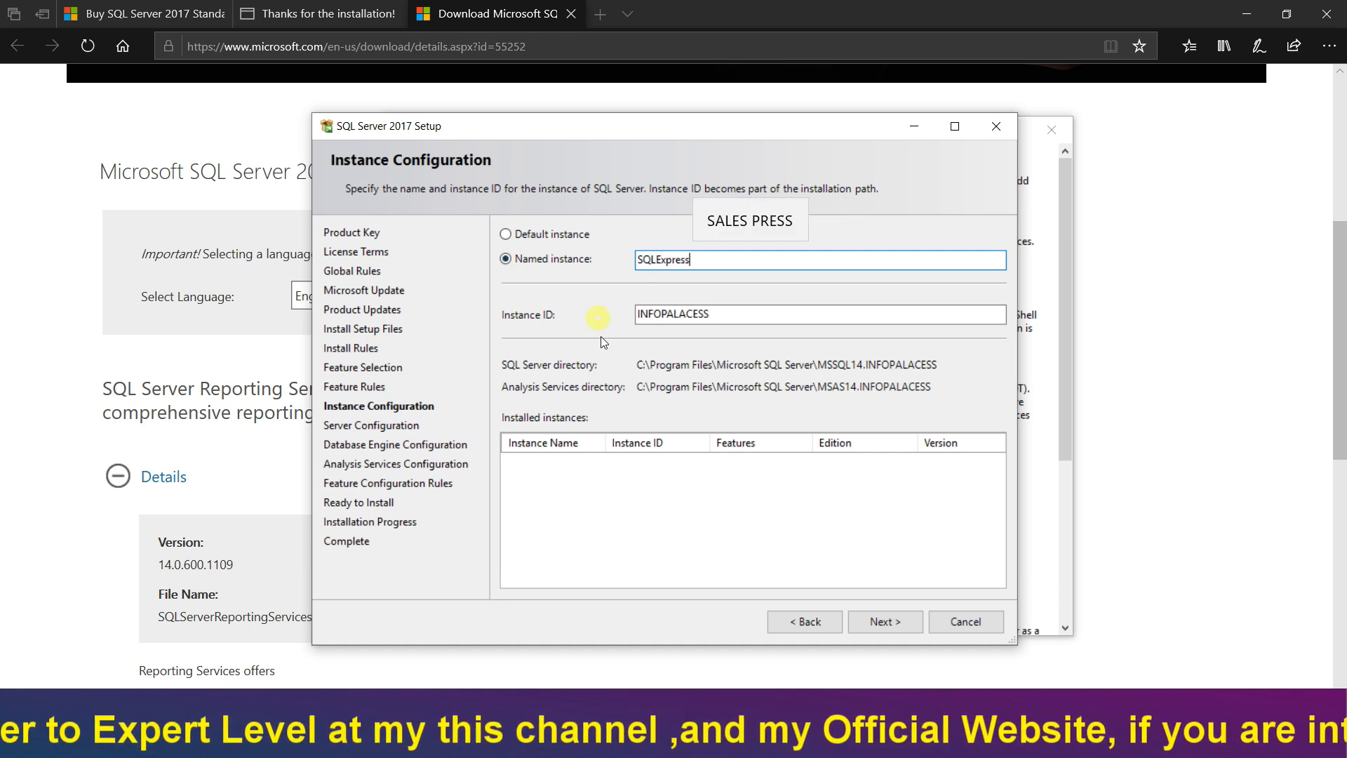
left_click(668, 313)
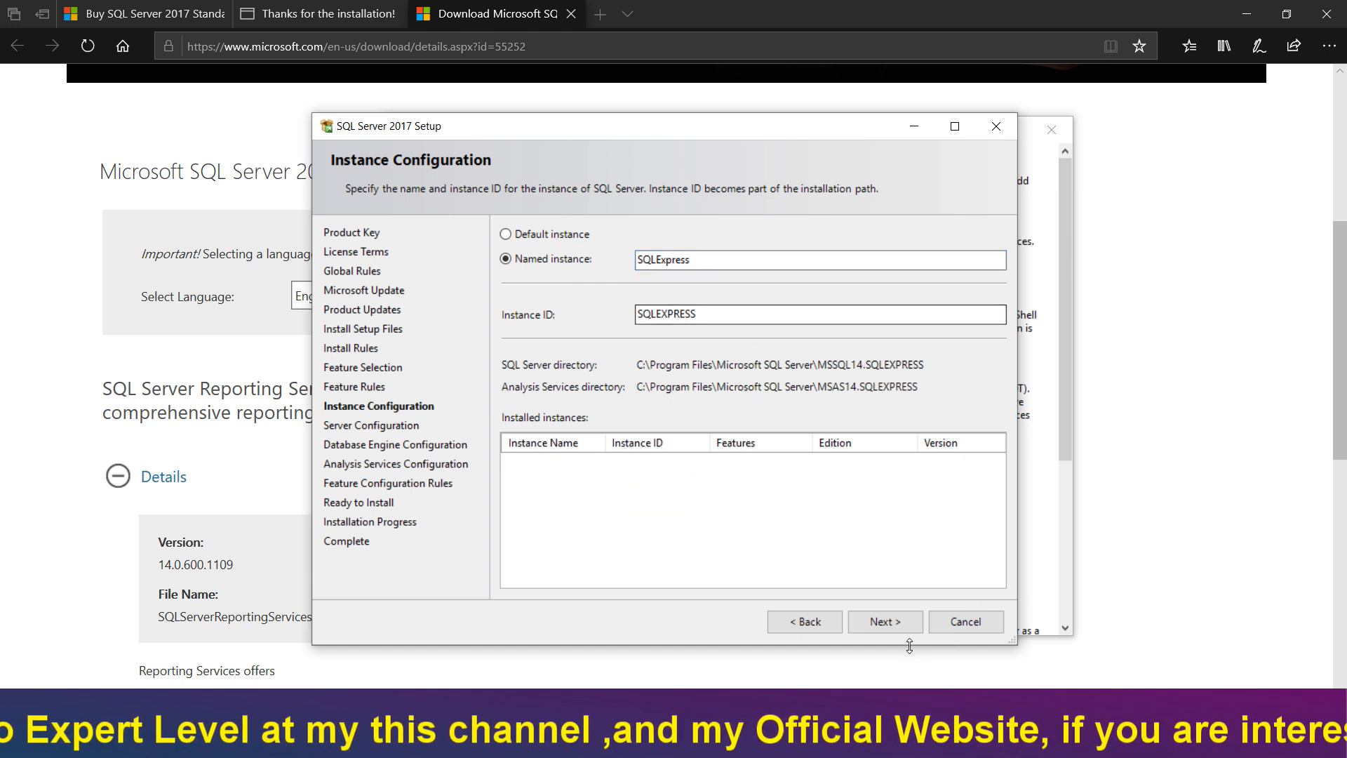
left_click(884, 622)
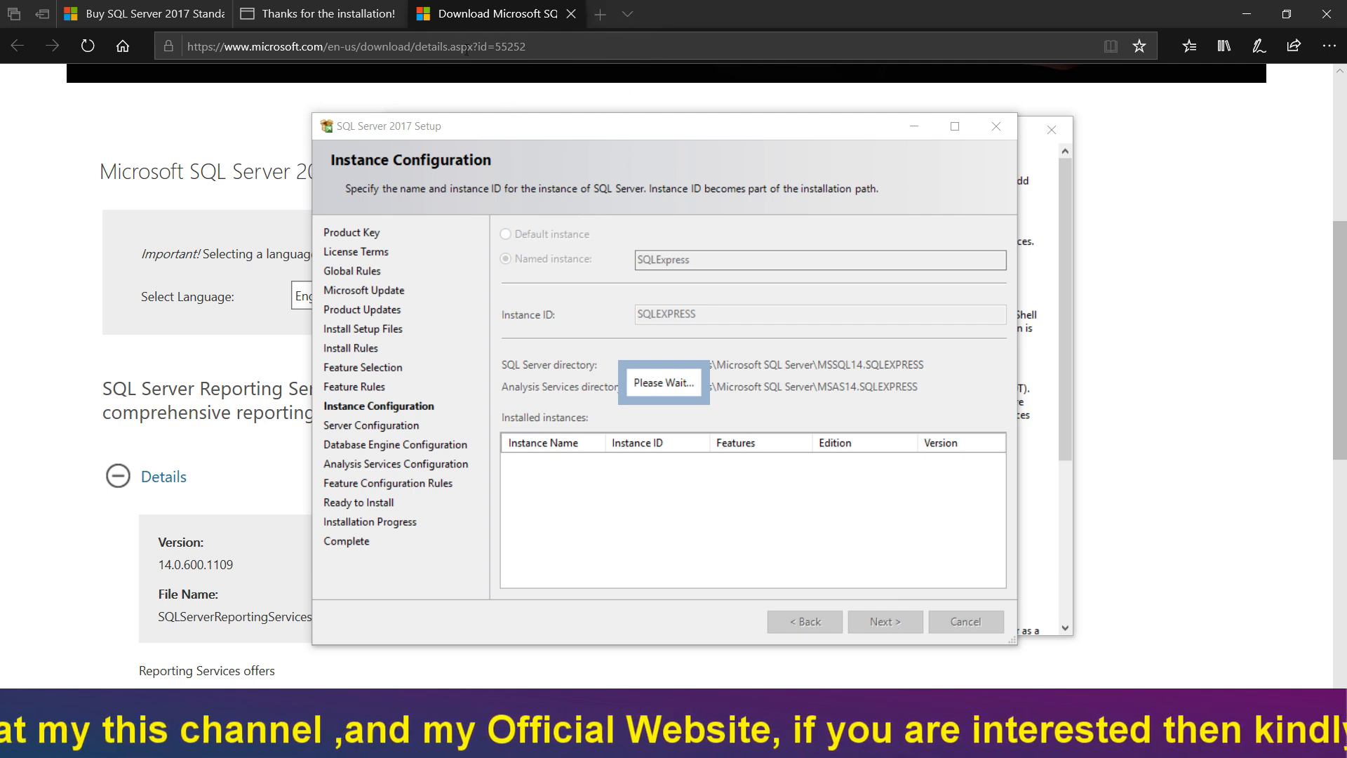
left_click(458, 28)
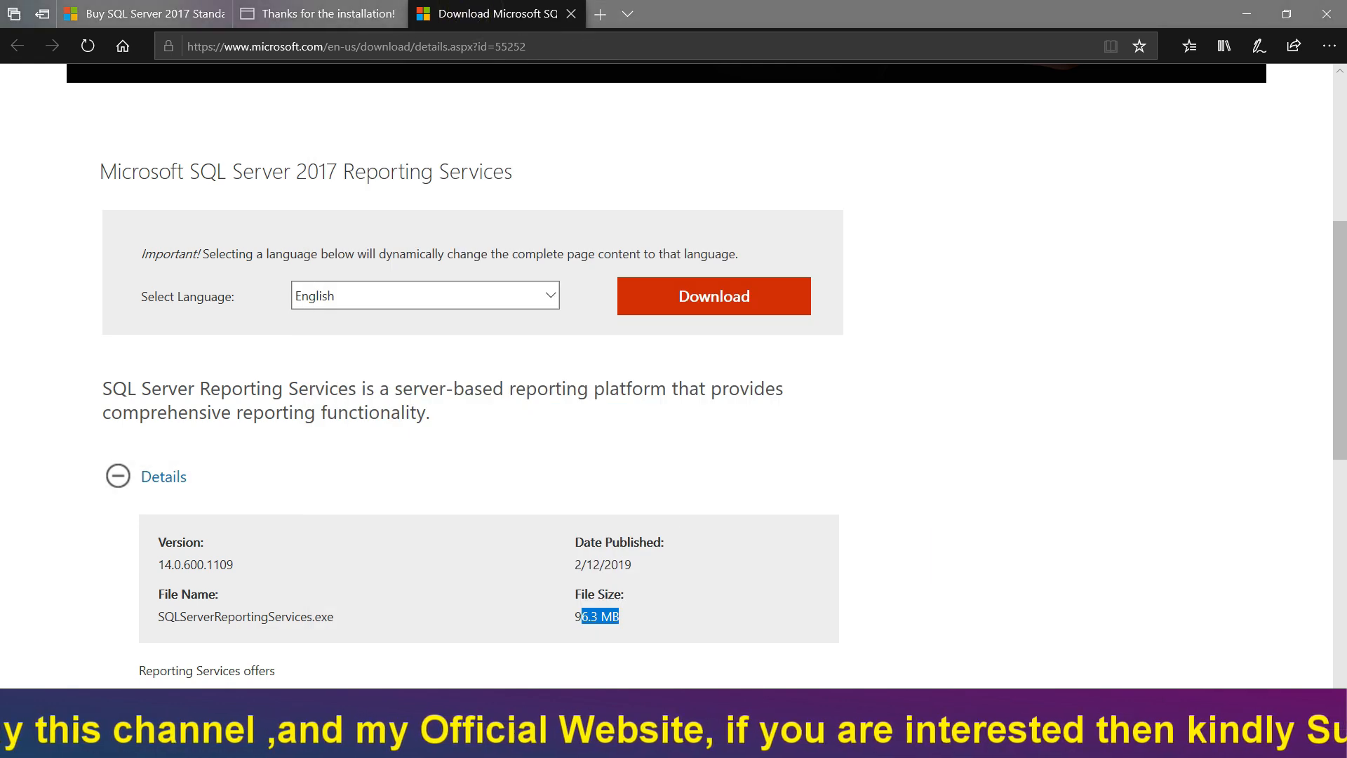
left_click(674, 742)
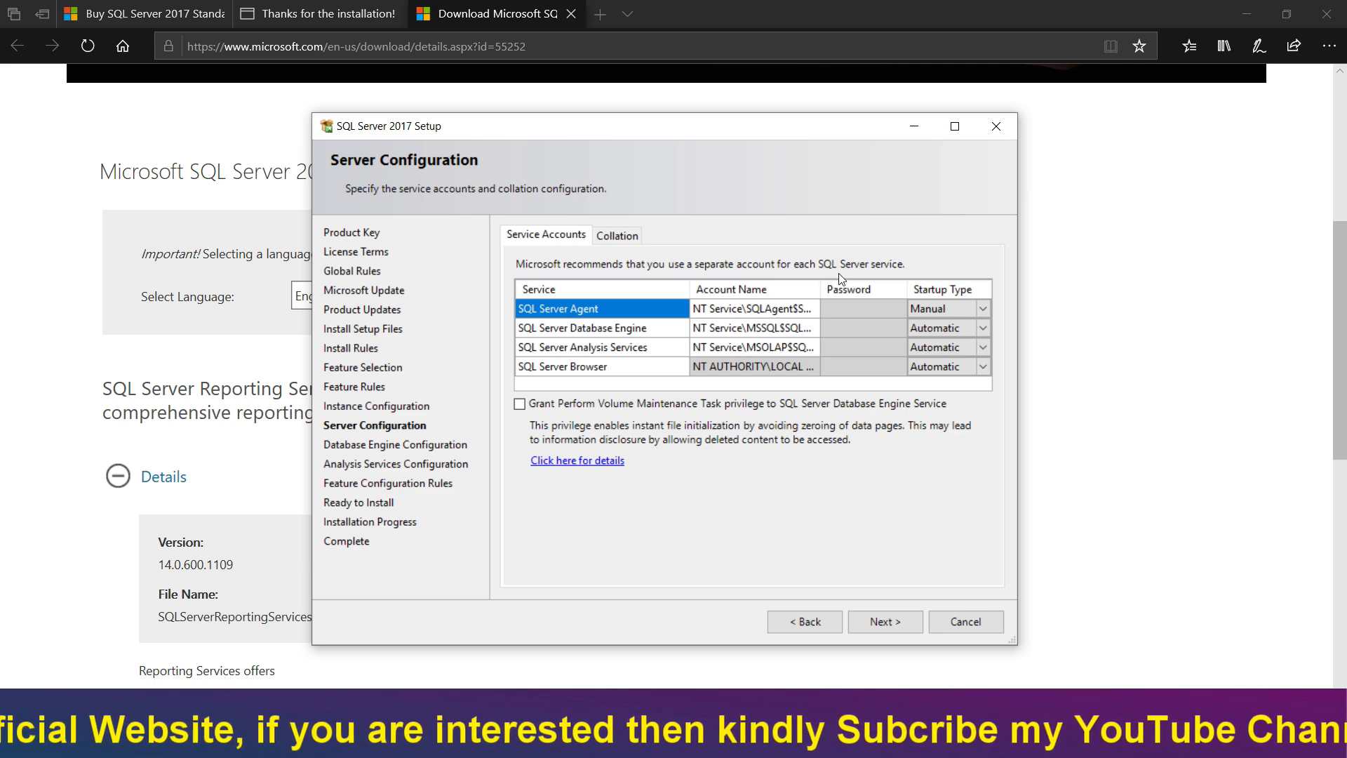
Step: View the available startup types for the SQL Server Agent service and close the choices without changing it
left_click(963, 306)
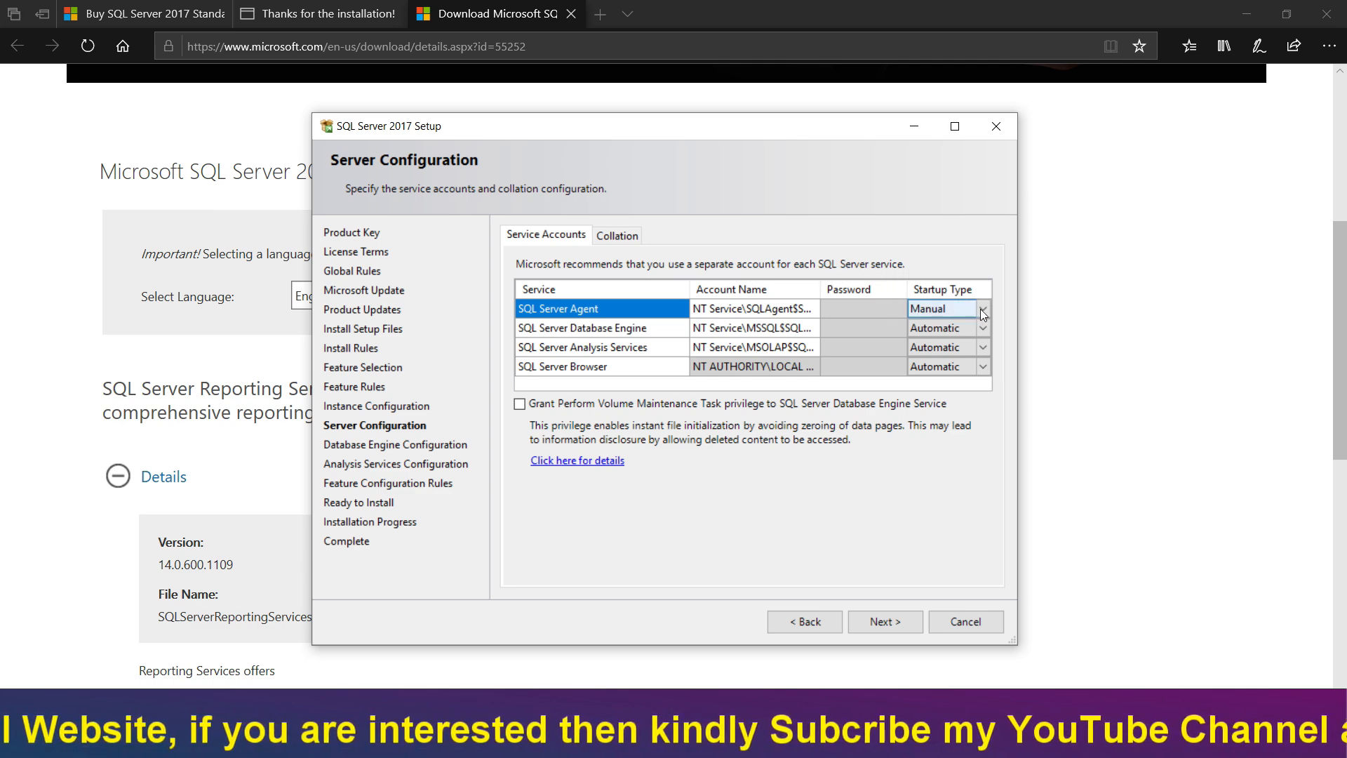
left_click(983, 308)
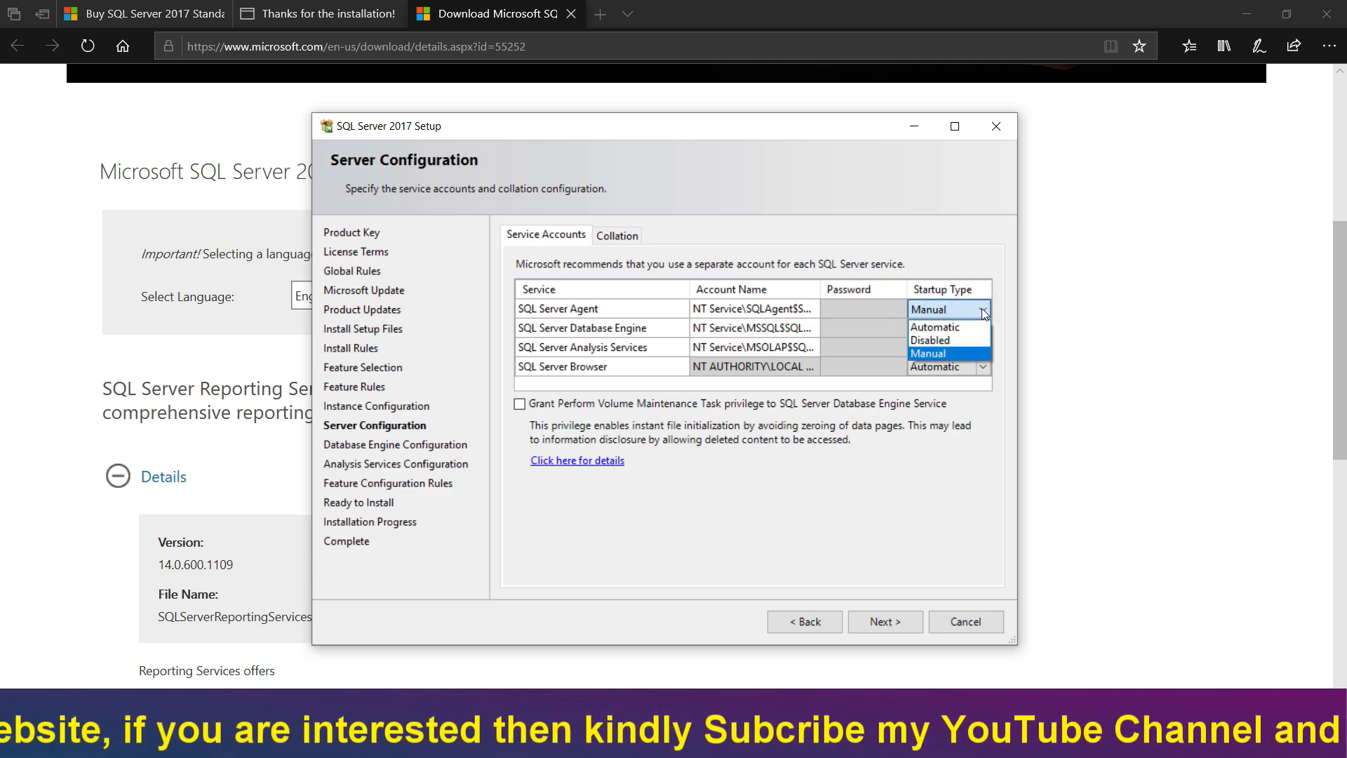
left_click(884, 226)
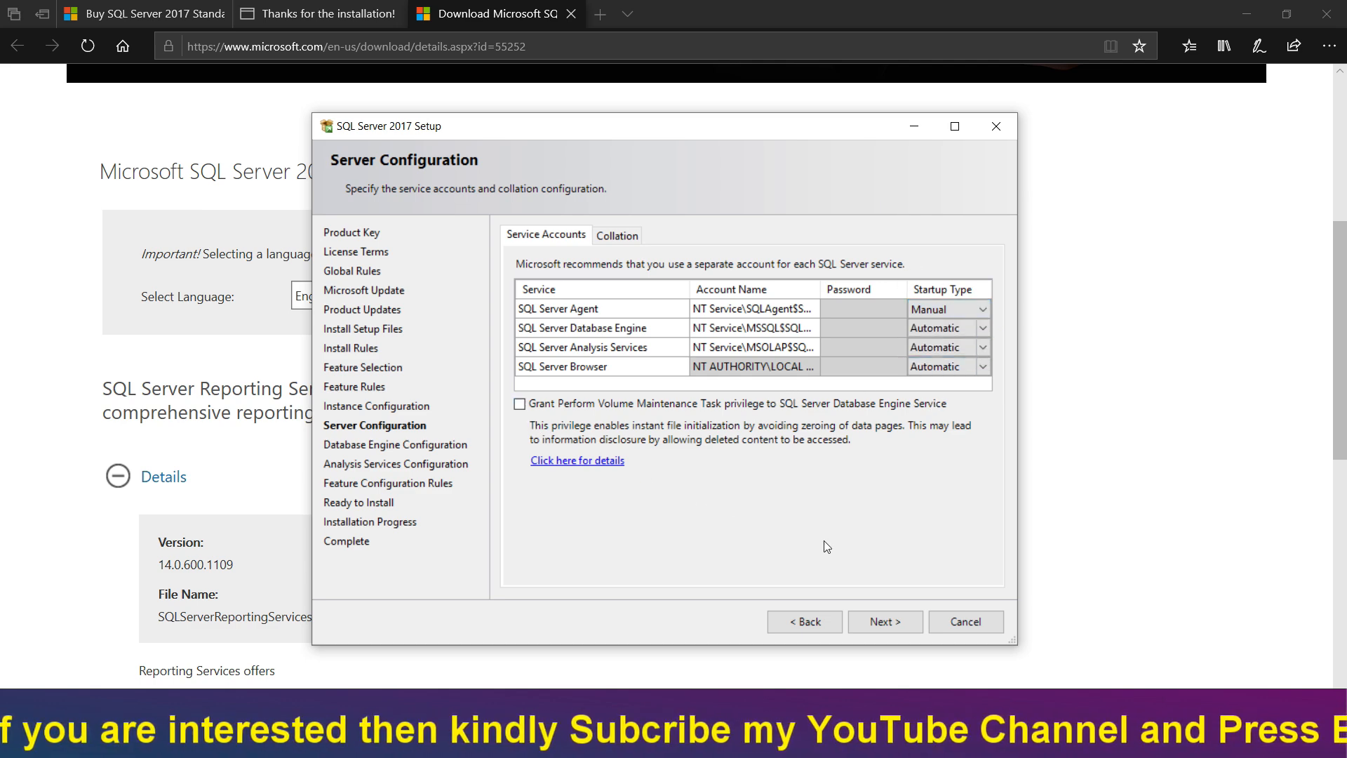
Step: Accept the default service accounts and startup types and continue to Database Engine Configuration
left_click(881, 621)
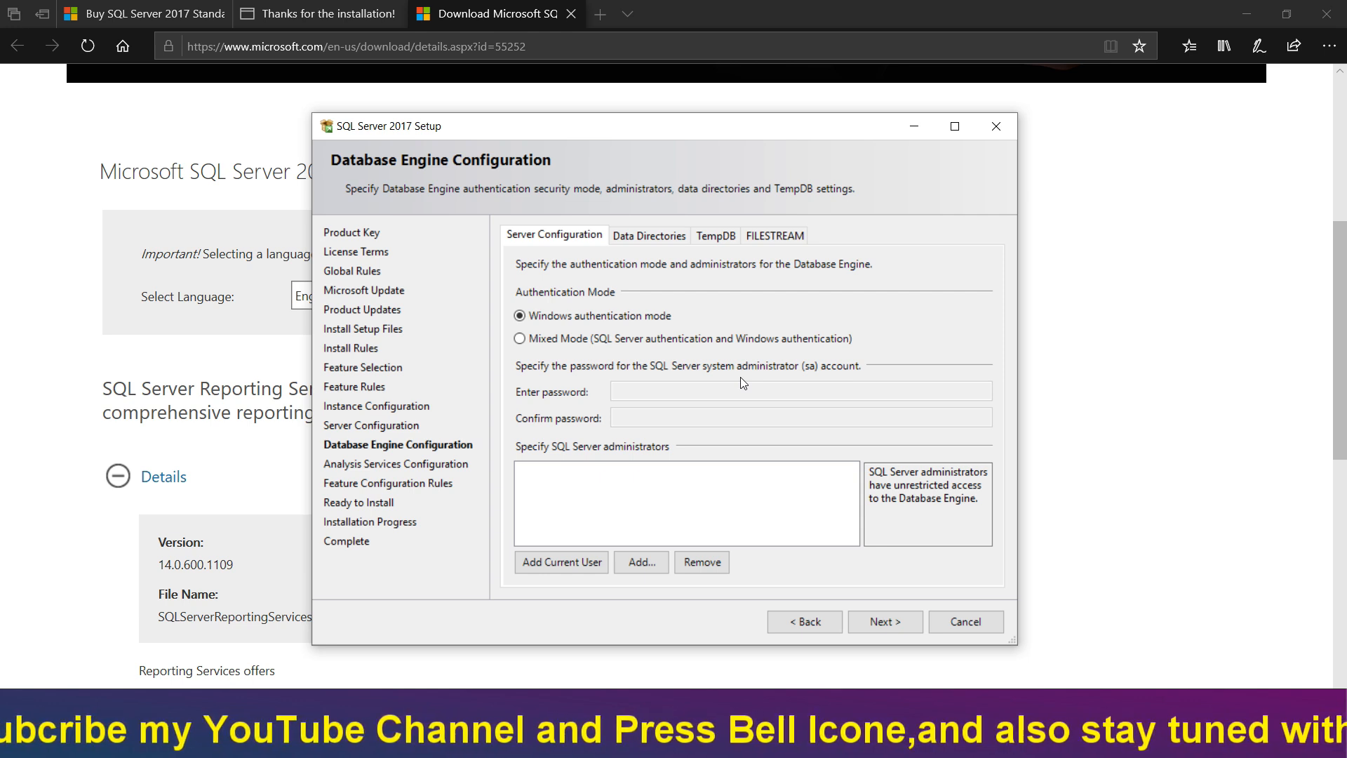
Step: Try Mixed Mode authentication with a password and confirmation for the sa account, and switch back to Windows authentication mode
left_click(536, 342)
left_click(641, 388)
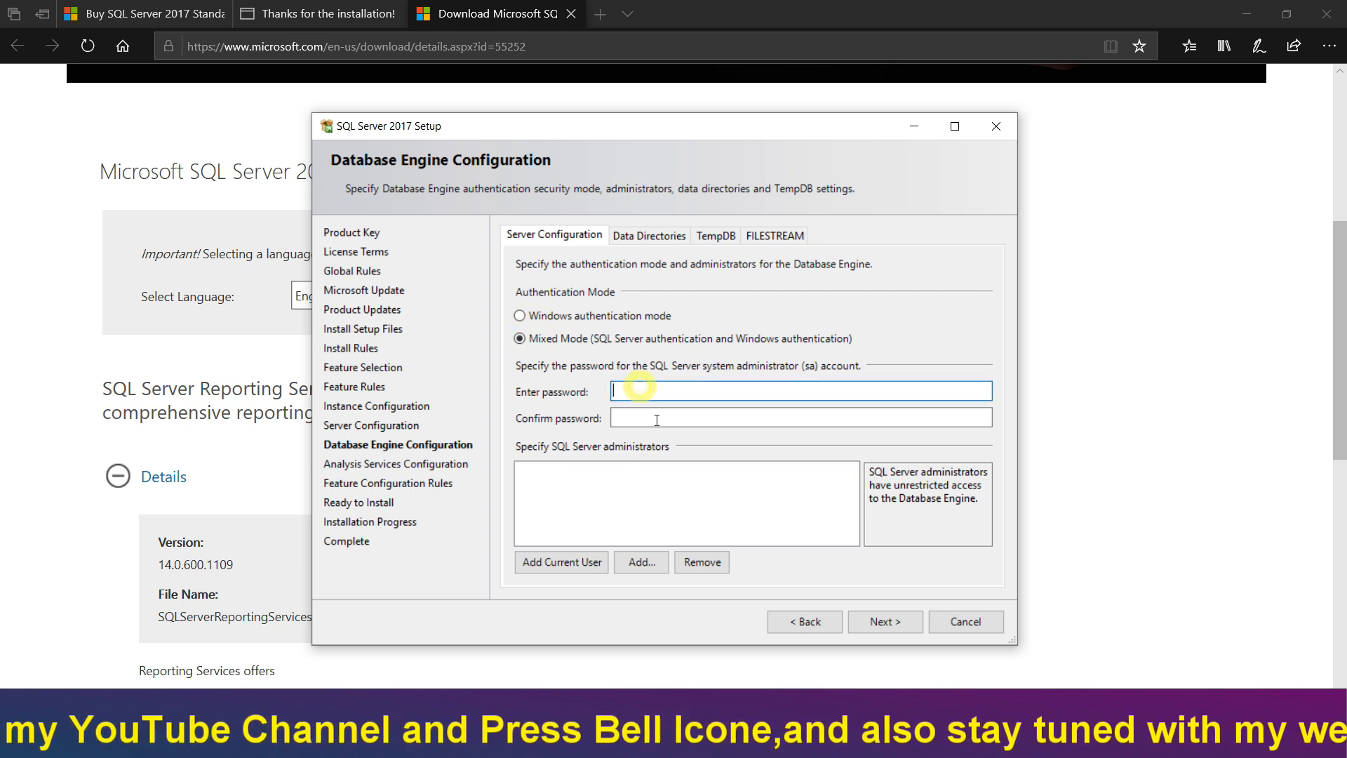
type("•••••••")
key("Tab")
type("••••••")
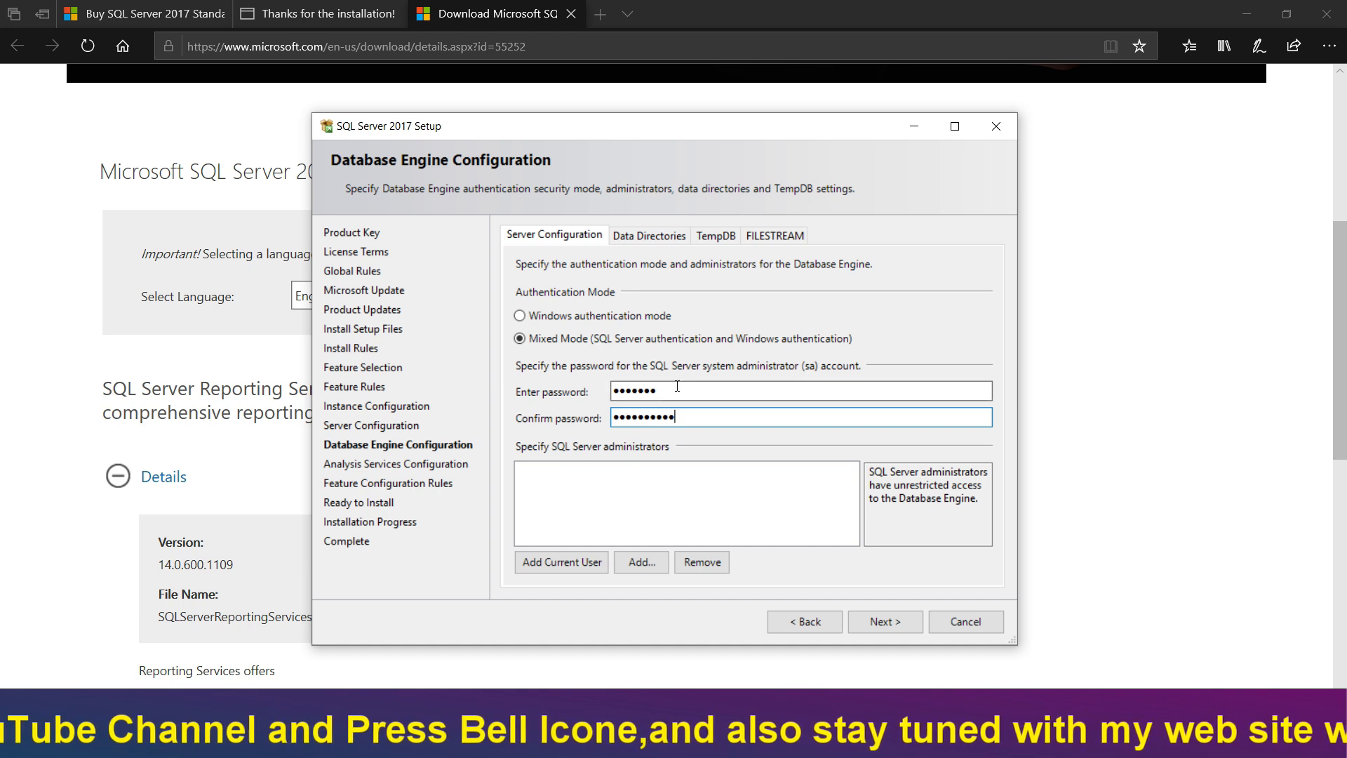
left_click(576, 321)
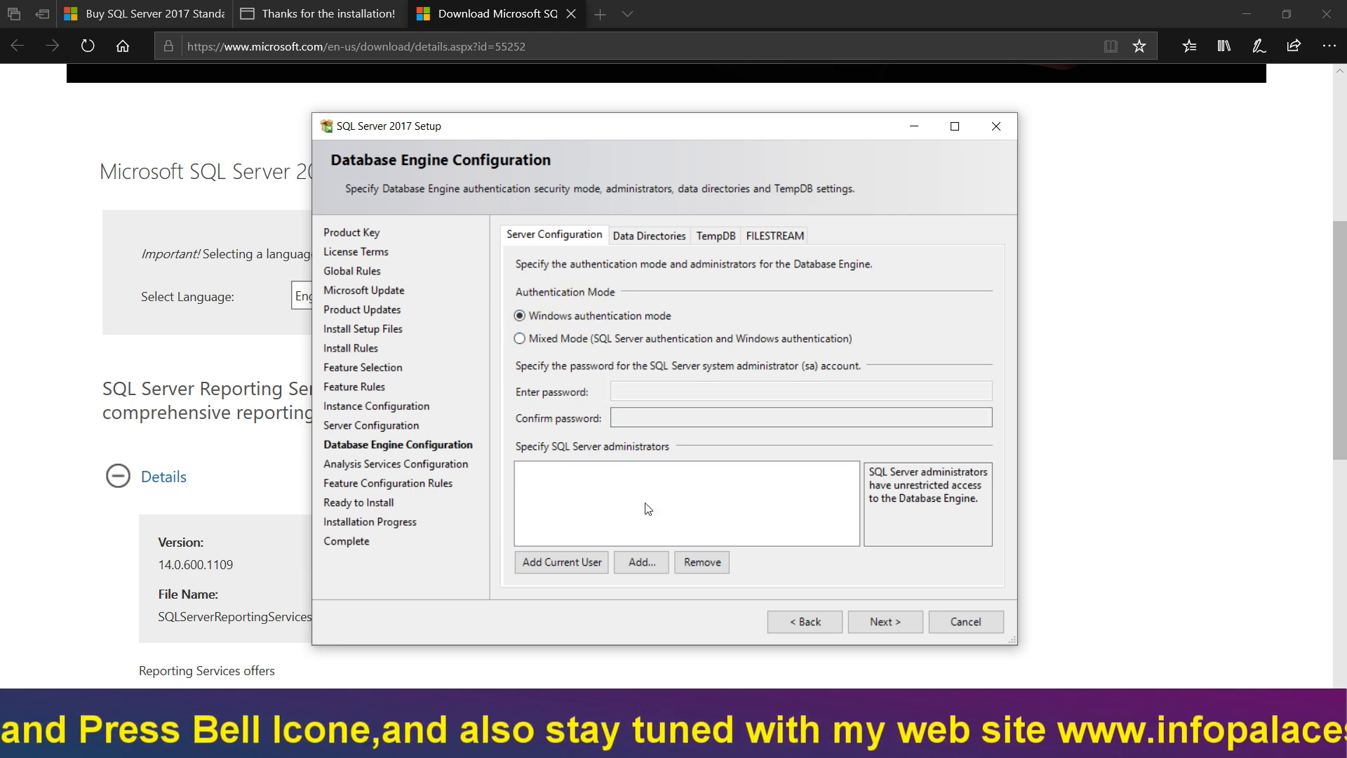
Step: Add the current user as SQL Server administrator and continue to Analysis Services Configuration
left_click(574, 561)
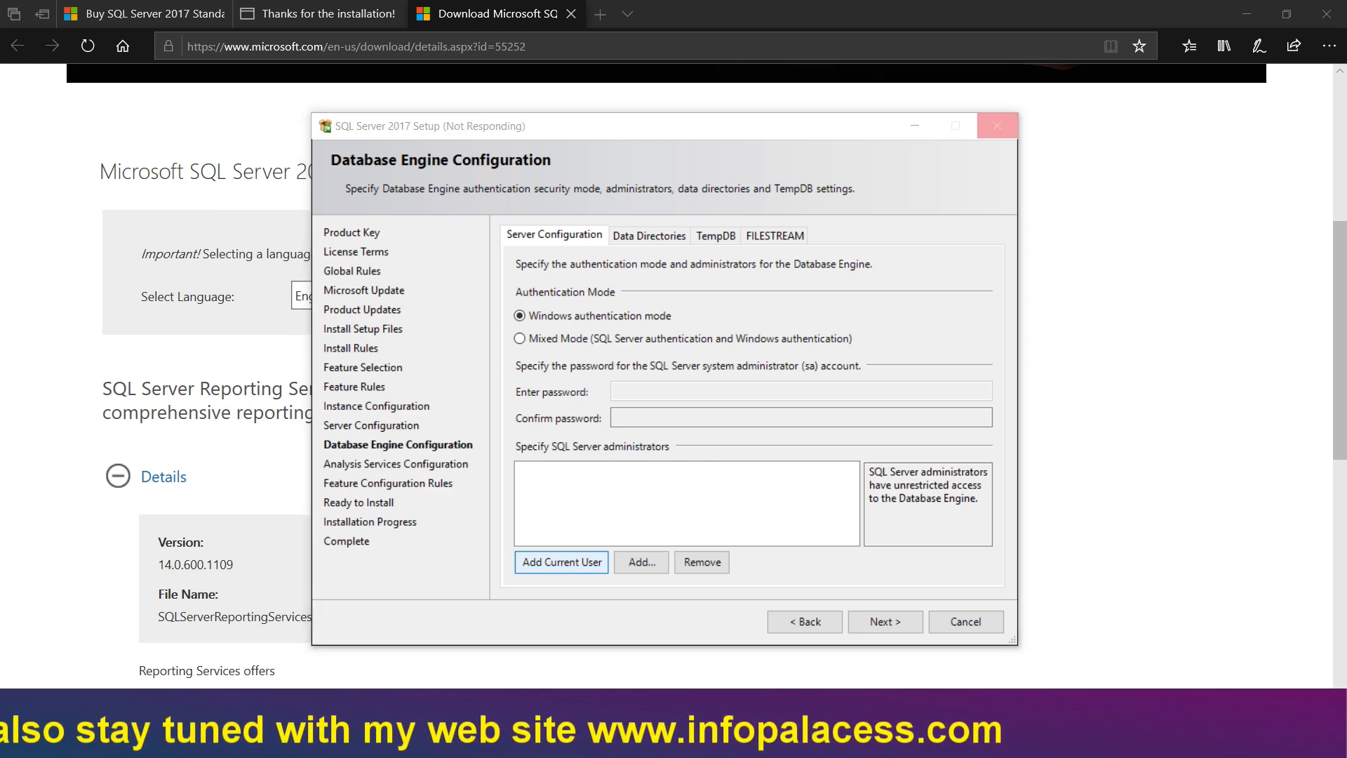
key("super")
left_click(21, 112)
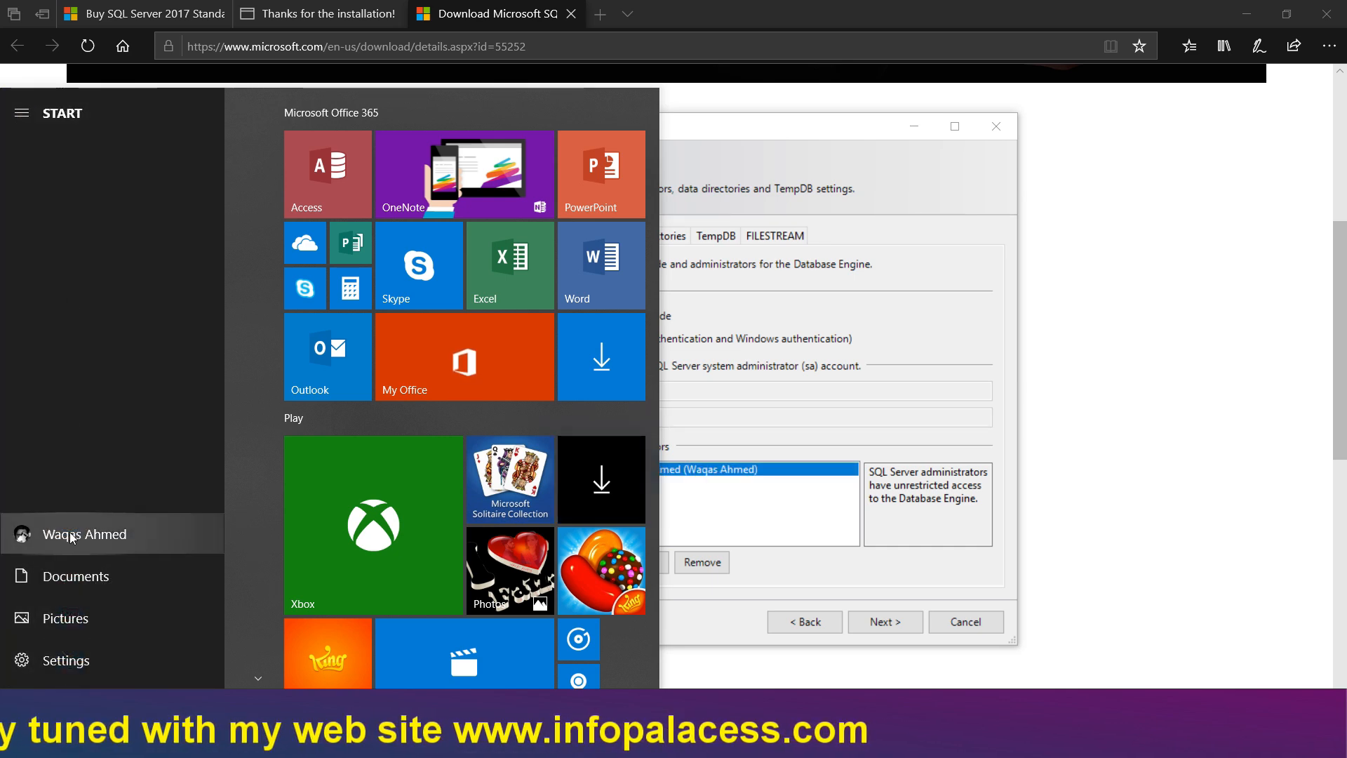
left_click(800, 442)
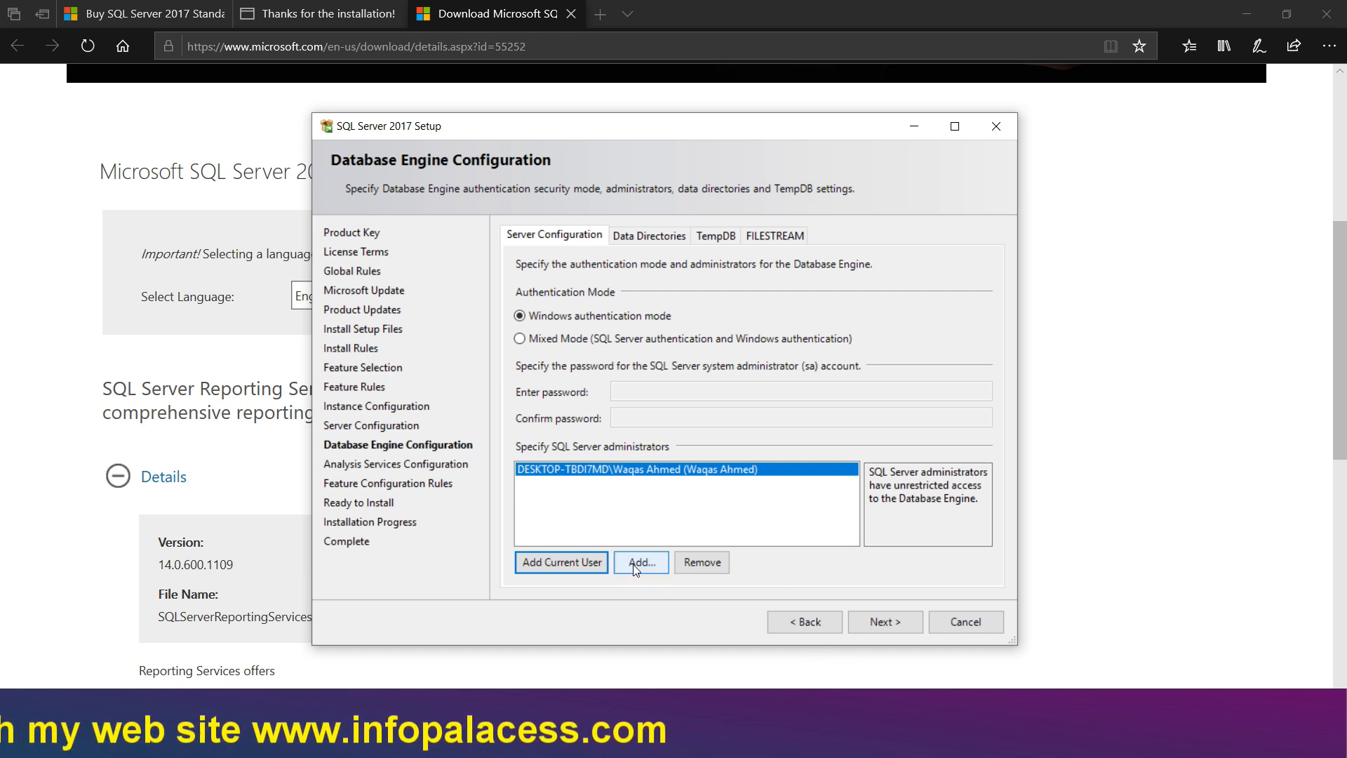
left_click(876, 623)
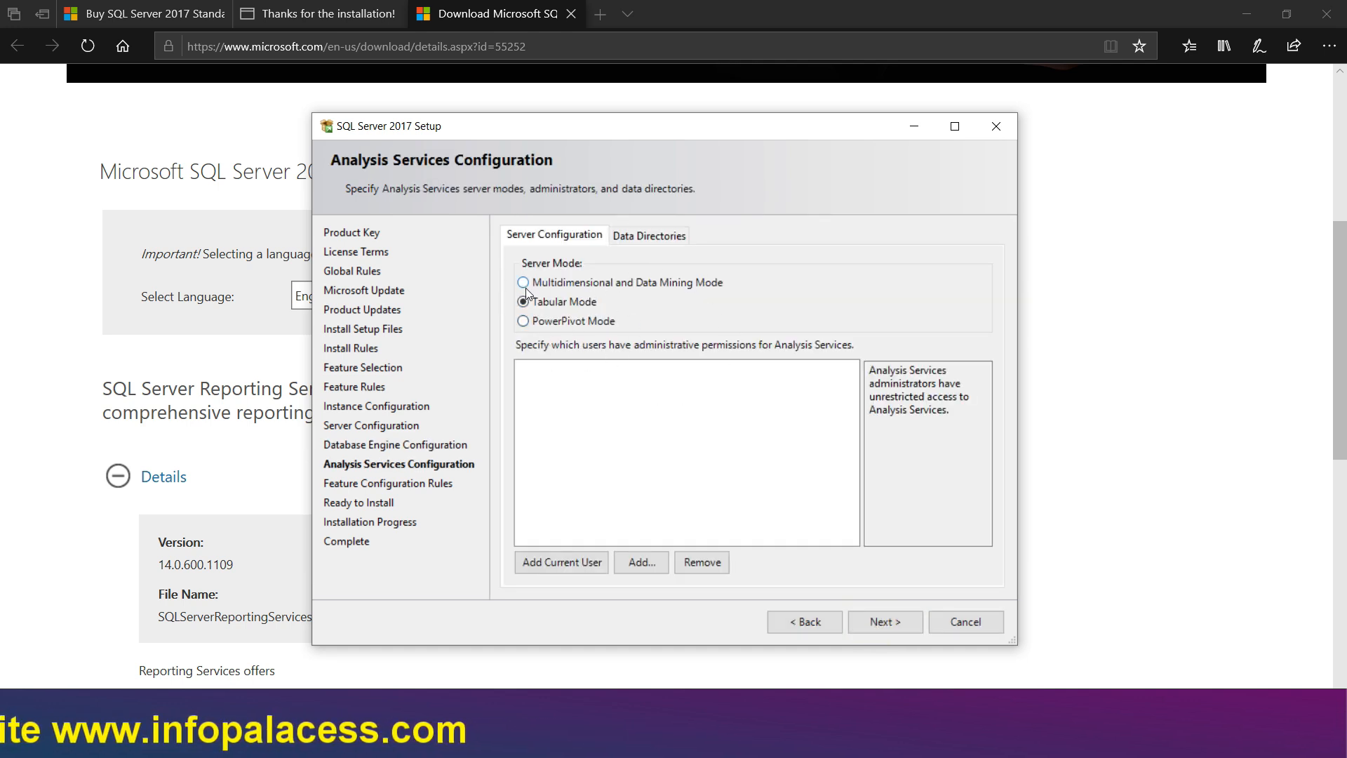
Step: Give the current user administrative permissions for Analysis Services, keeping Tabular Mode, and continue to the installation summary
left_click(562, 561)
left_click(885, 630)
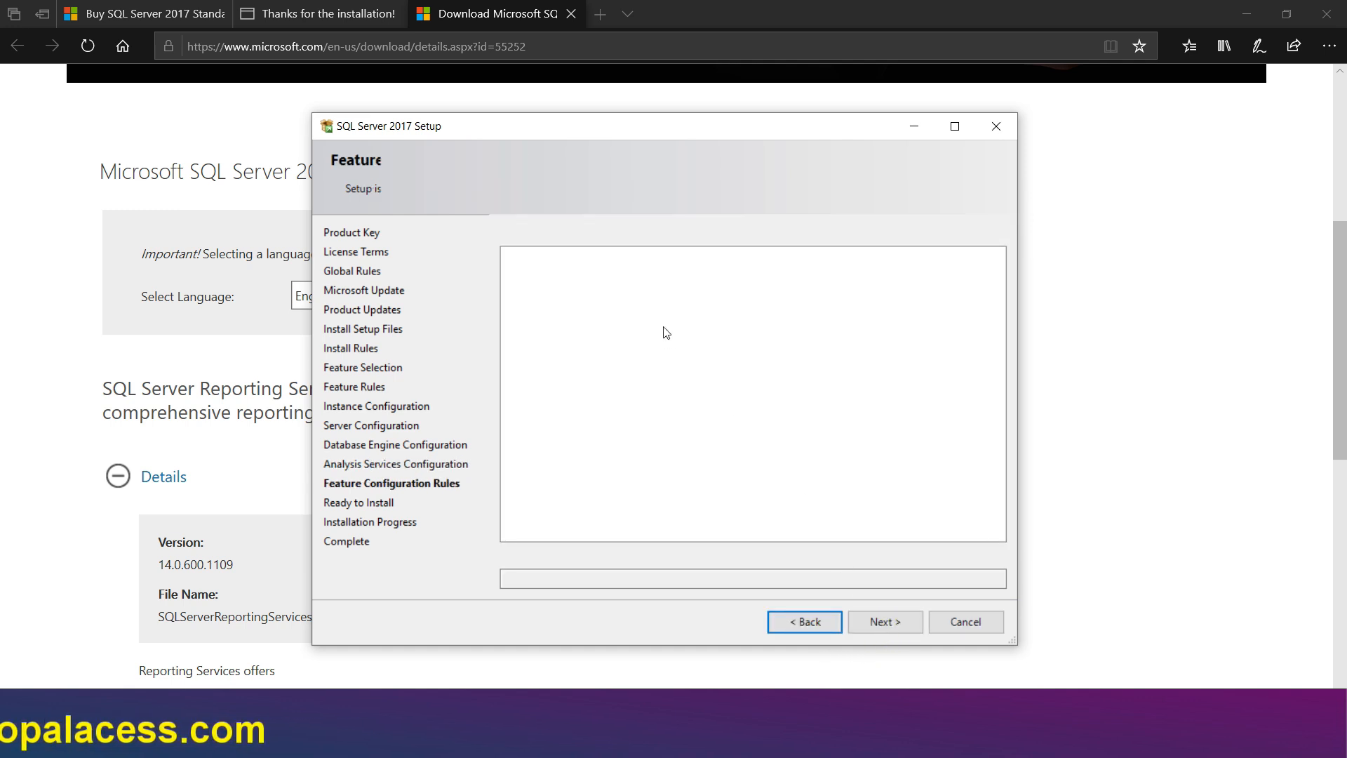
Step: Review the summary of SQL Server 2017 features and settings, and start the installation
scroll(595, 402, "down", 14)
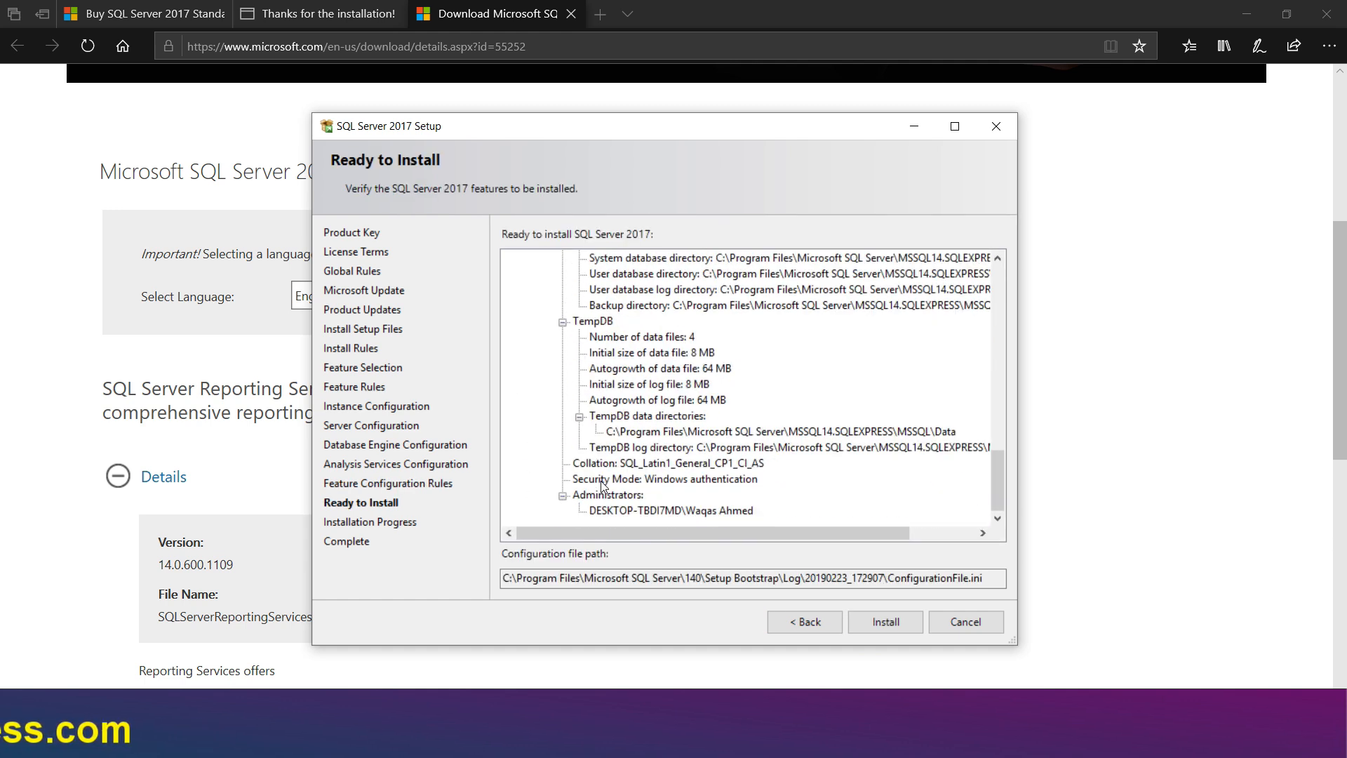
mouse_move(1003, 490)
left_mouse_down()
mouse_move(1012, 362)
mouse_move(1008, 469)
left_mouse_up()
left_click_drag(1008, 469, 1011, 210)
scroll(894, 468, "up", 10)
scroll(897, 473, "up", 5)
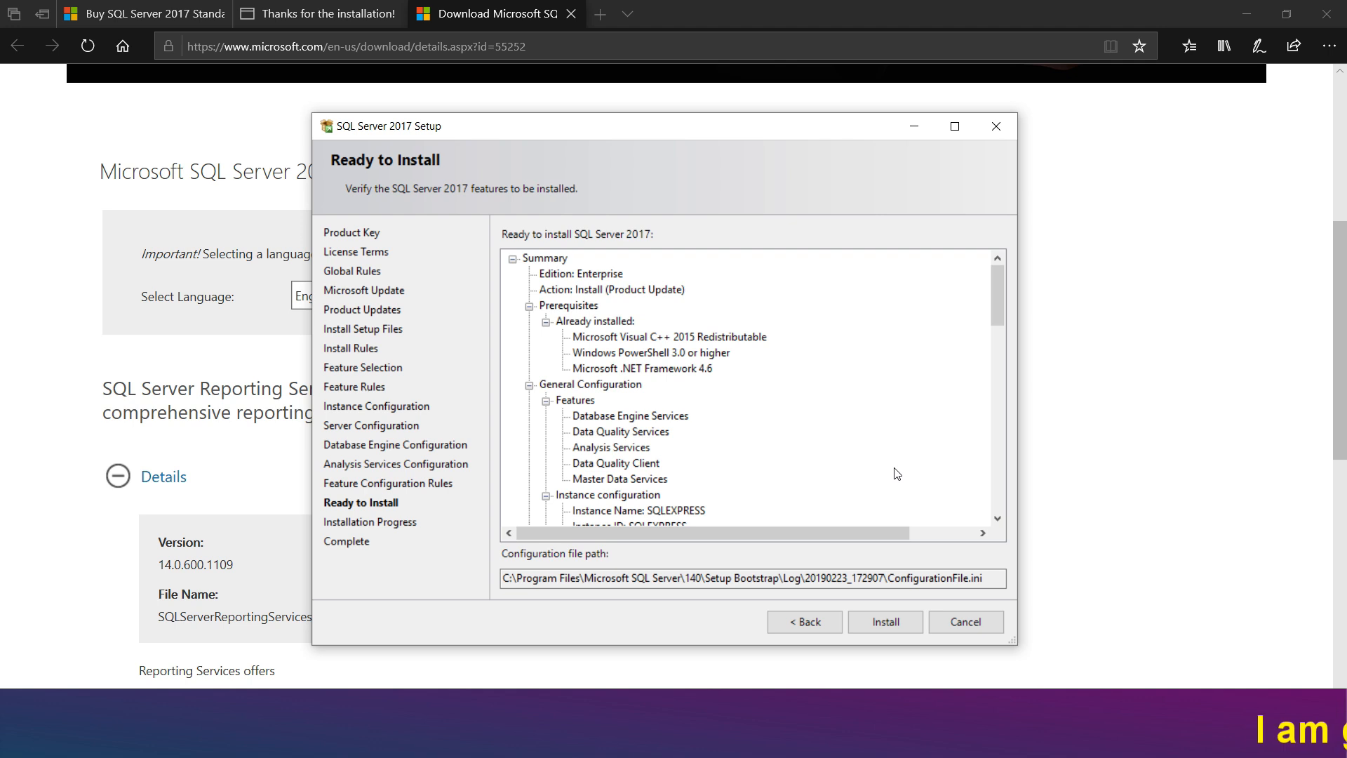
left_click(904, 626)
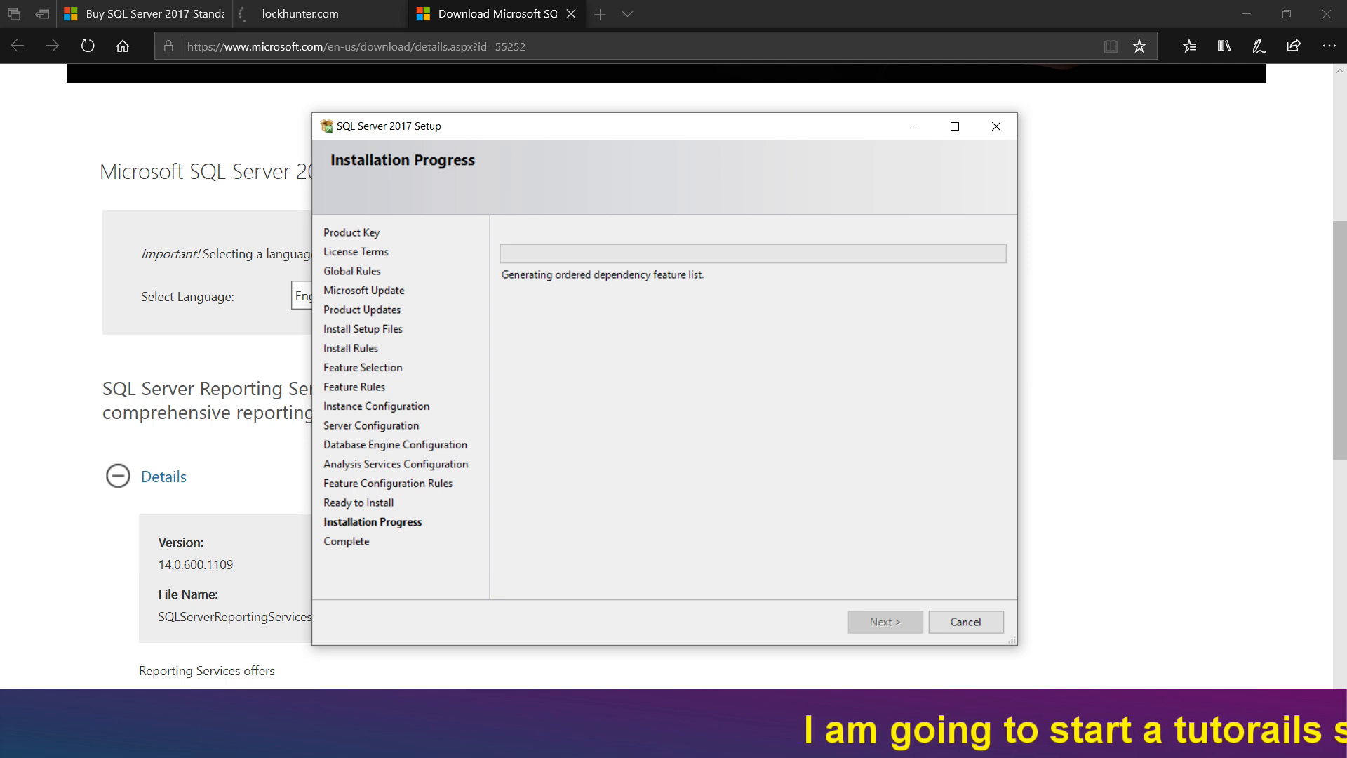
Step: Switch to SQL Server Installation Center and open the SQL Server Reporting Services download page
mouse_move(453, 741)
left_click(582, 741)
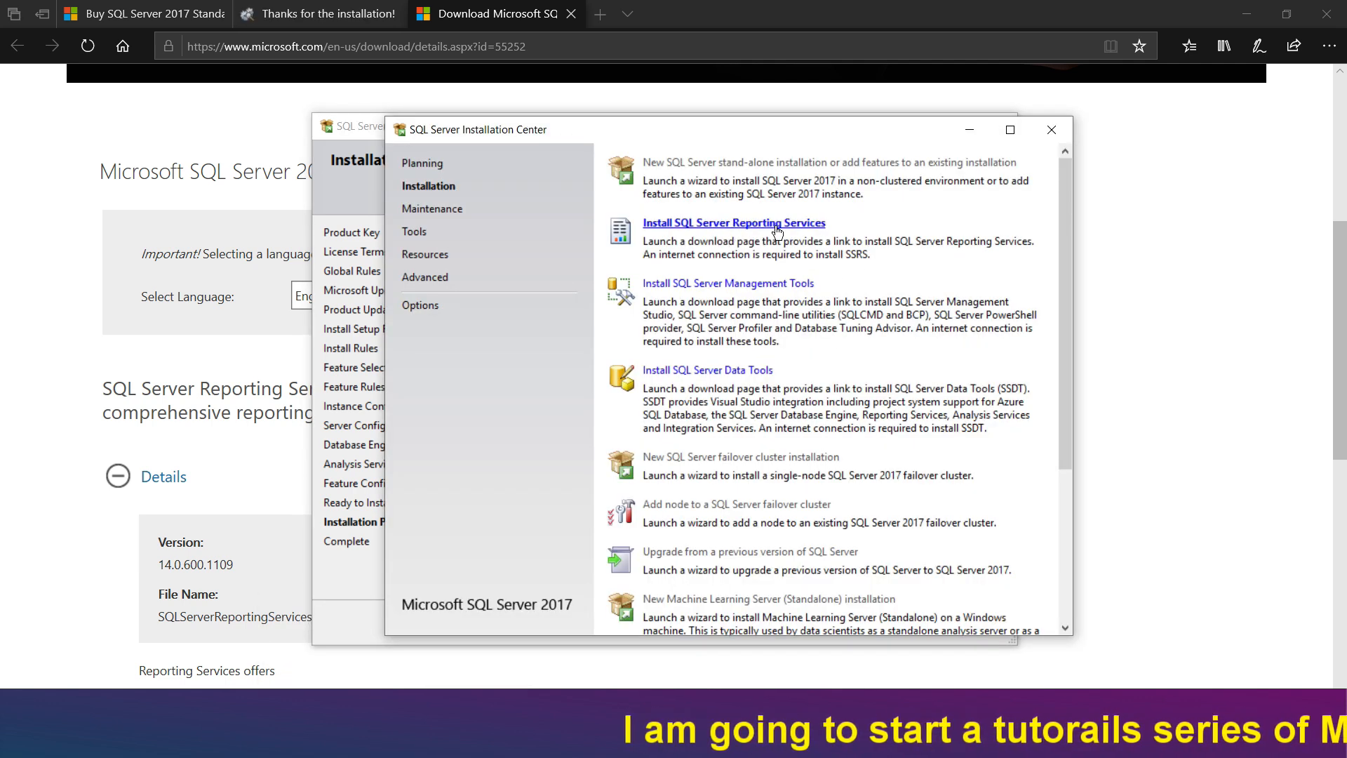
left_click(685, 226)
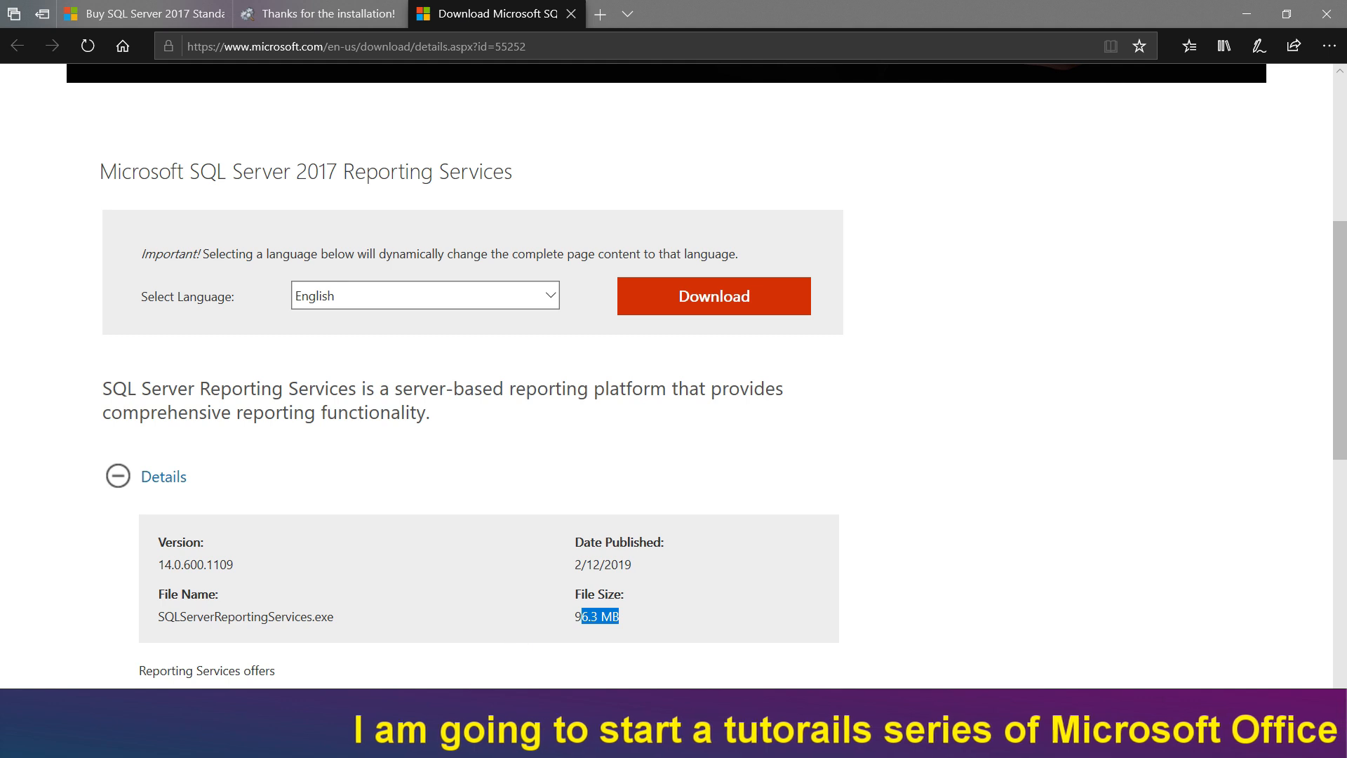
Step: Switch to File Explorer and open SQL Server Express 2017 Offline Installer inside Mobile Development Tools' SQL Server folder
left_click(453, 742)
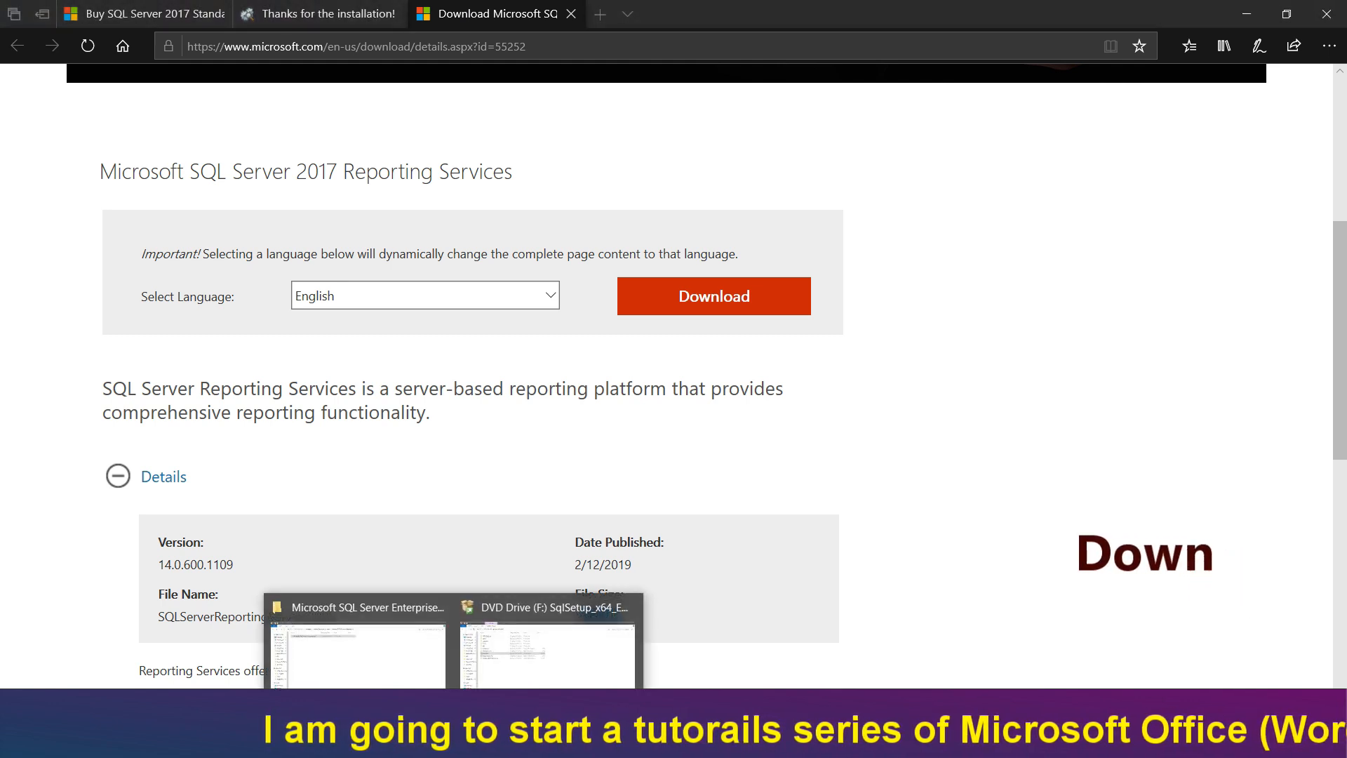
left_click(419, 684)
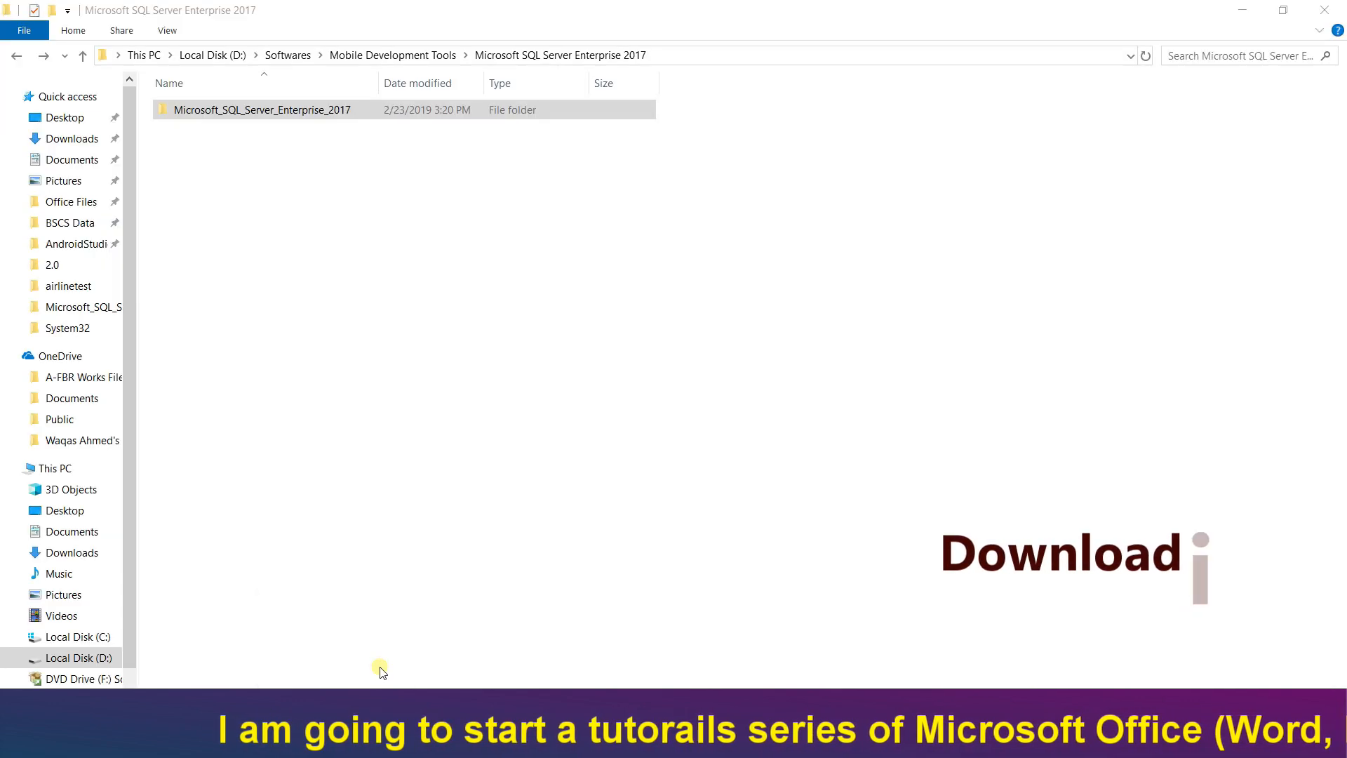
left_click(403, 58)
double_click(473, 168)
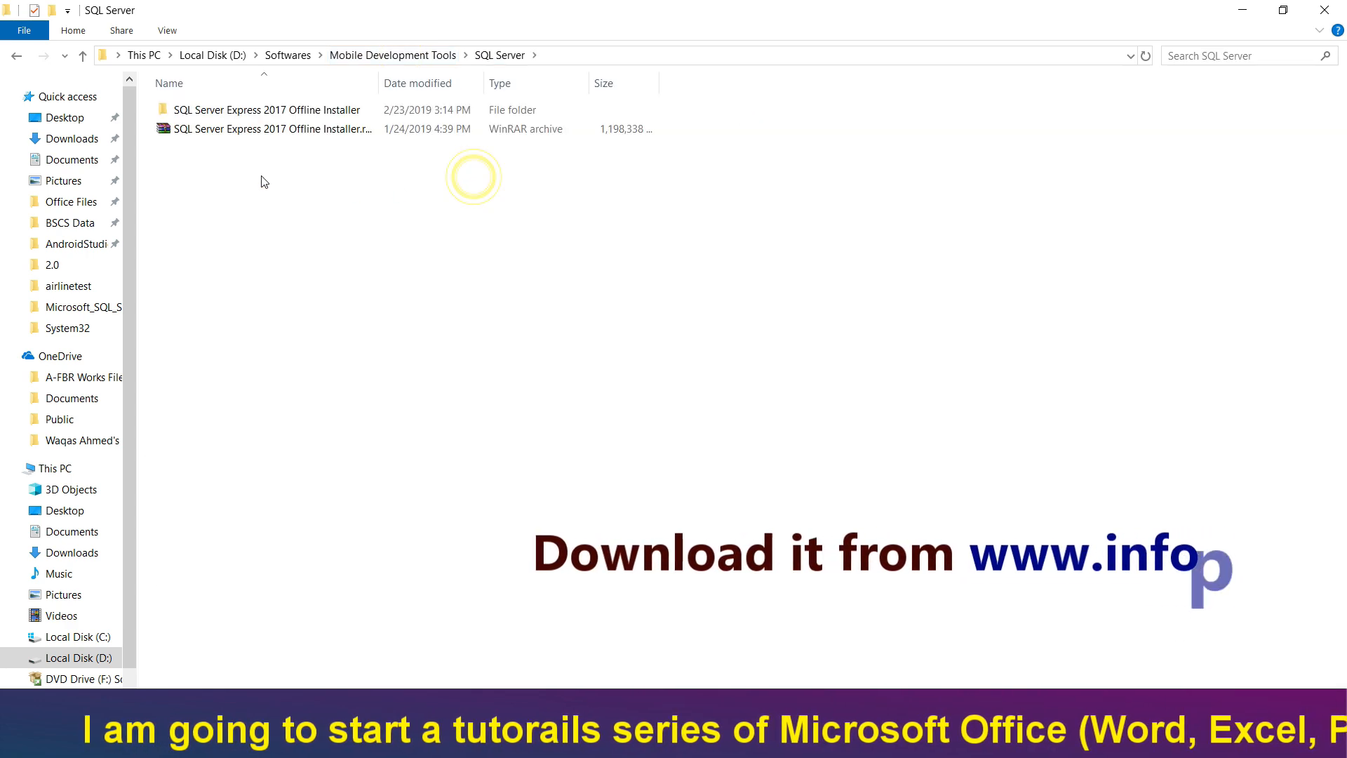
double_click(209, 112)
Step: Run SQLServerReportingServices.exe and begin installing Reporting Services from its welcome page
left_click(198, 130)
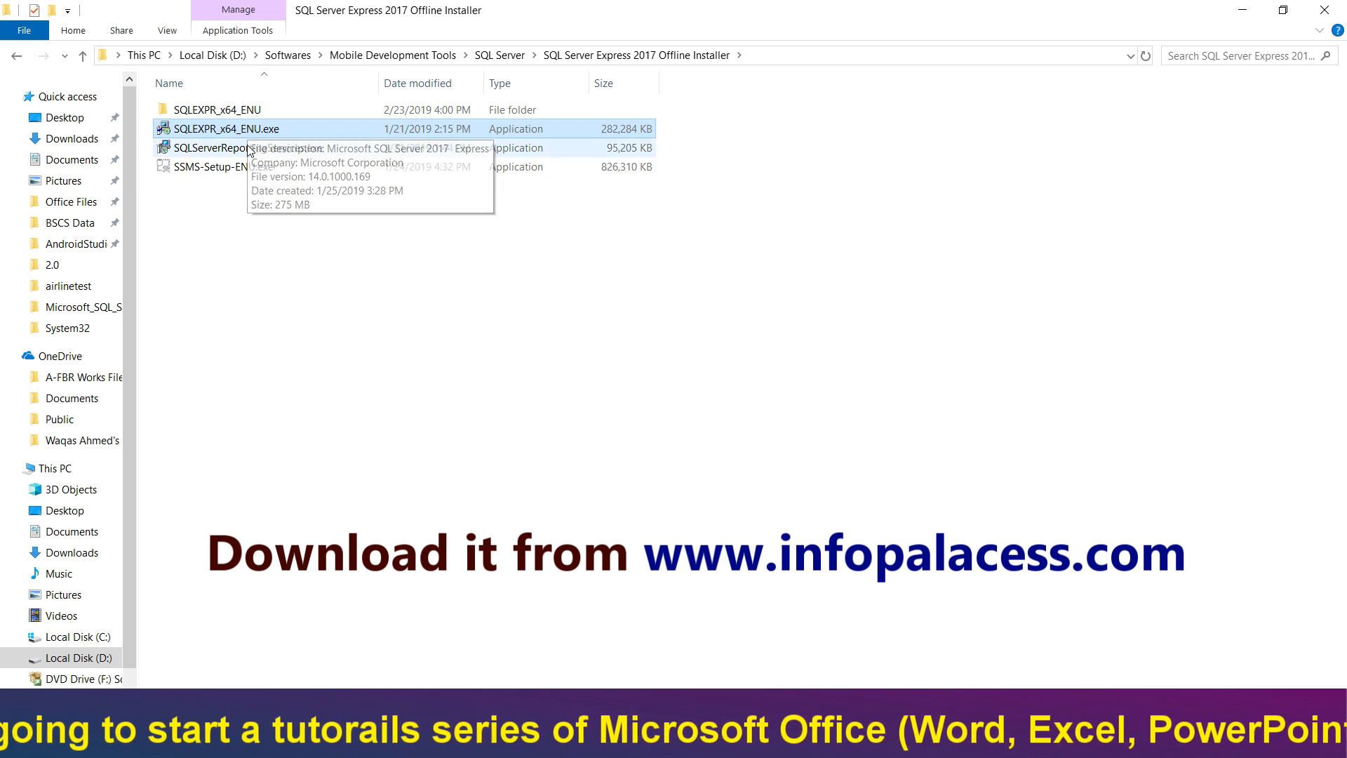
left_click(258, 148)
double_click(267, 147)
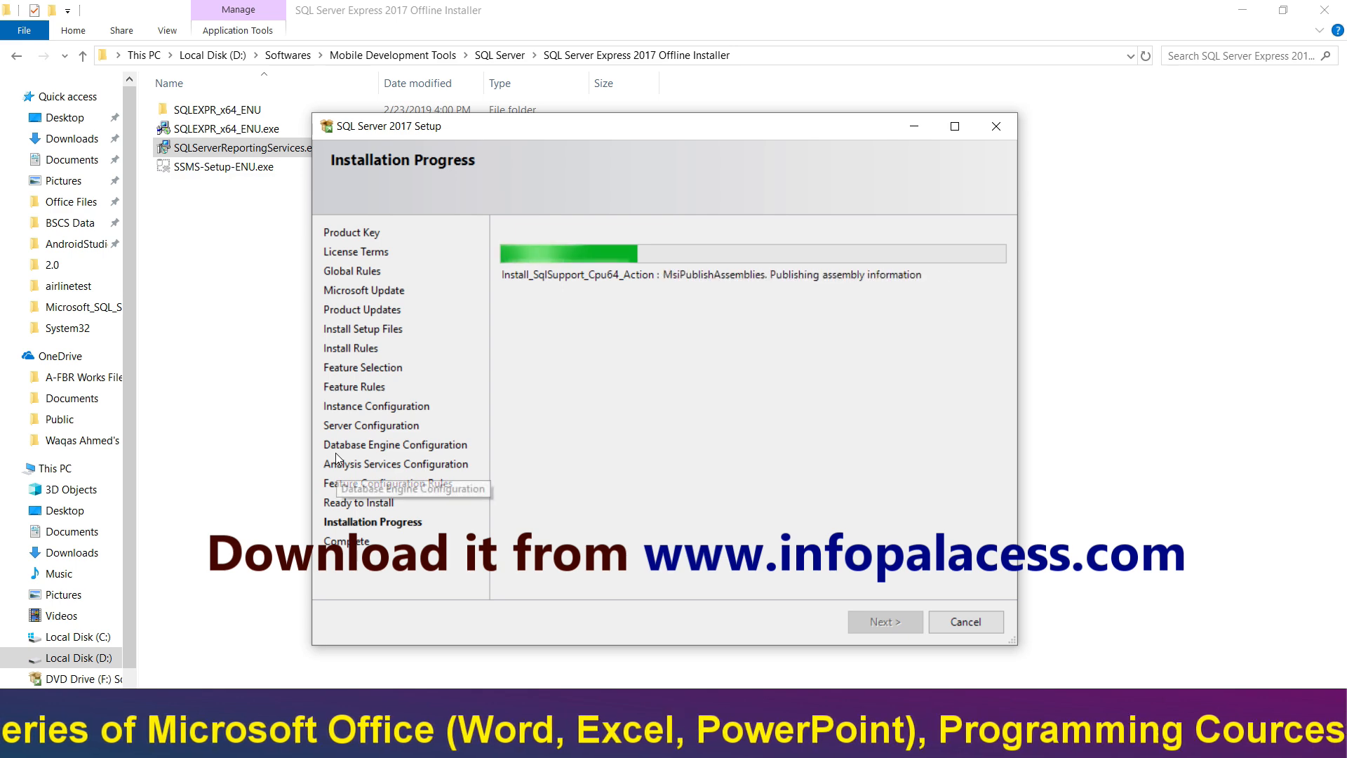
left_click(231, 369)
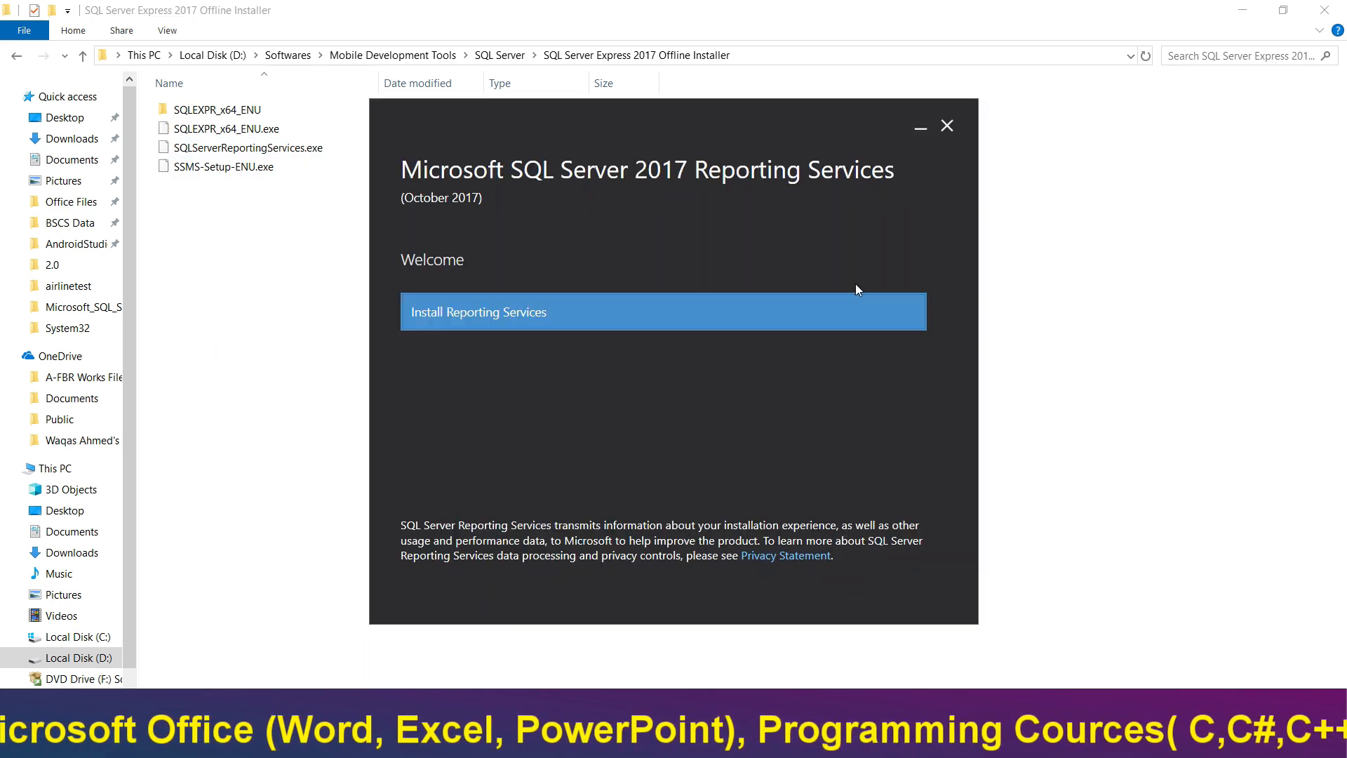
left_click(471, 322)
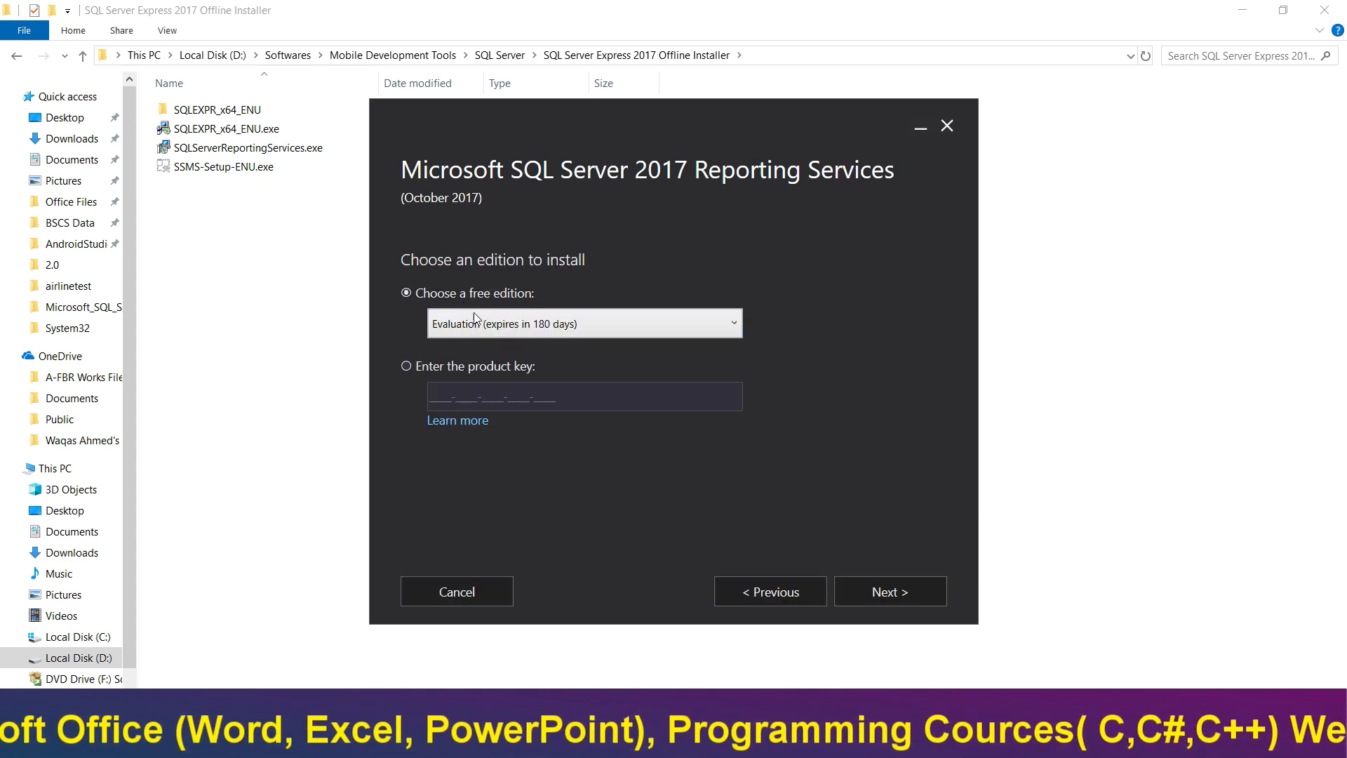
Step: Try the free Developer edition and the product key option for Reporting Services, and return to the free edition option
left_click(478, 321)
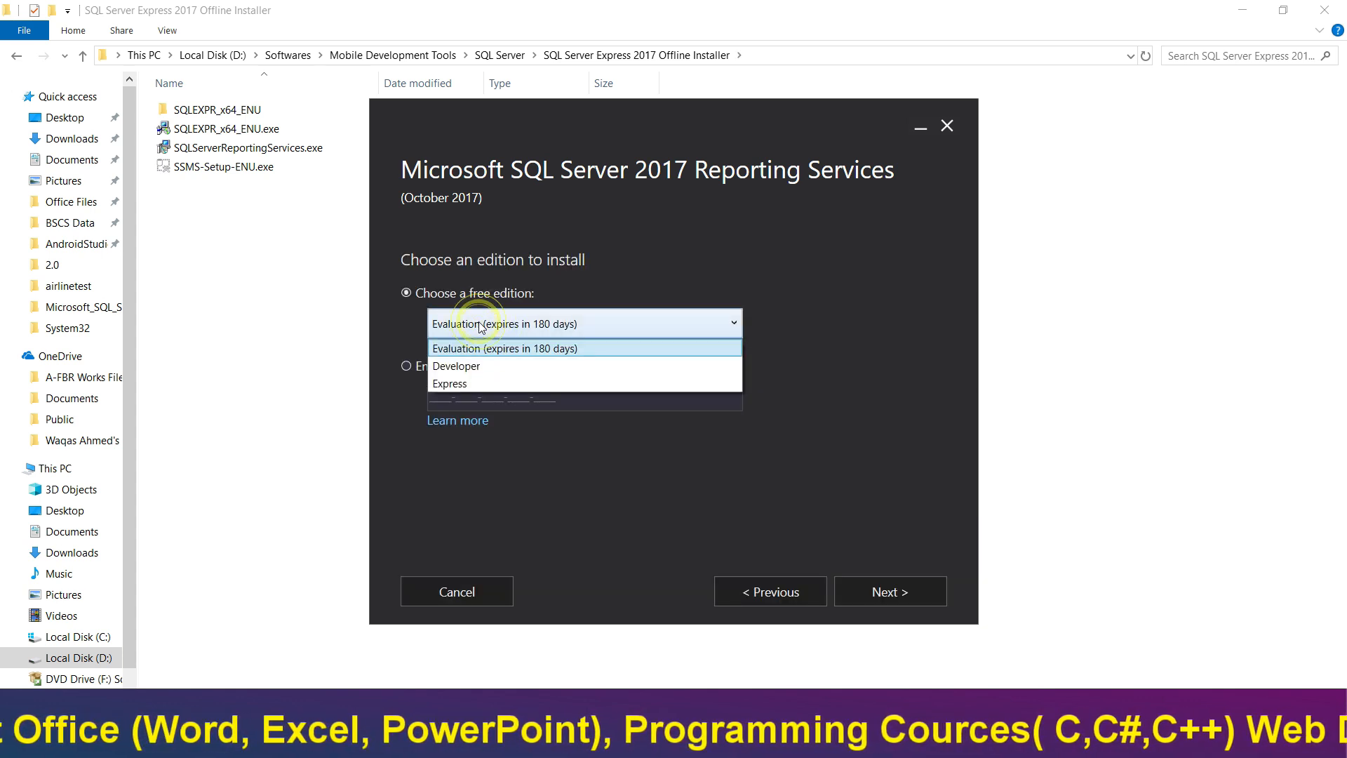
left_click(467, 366)
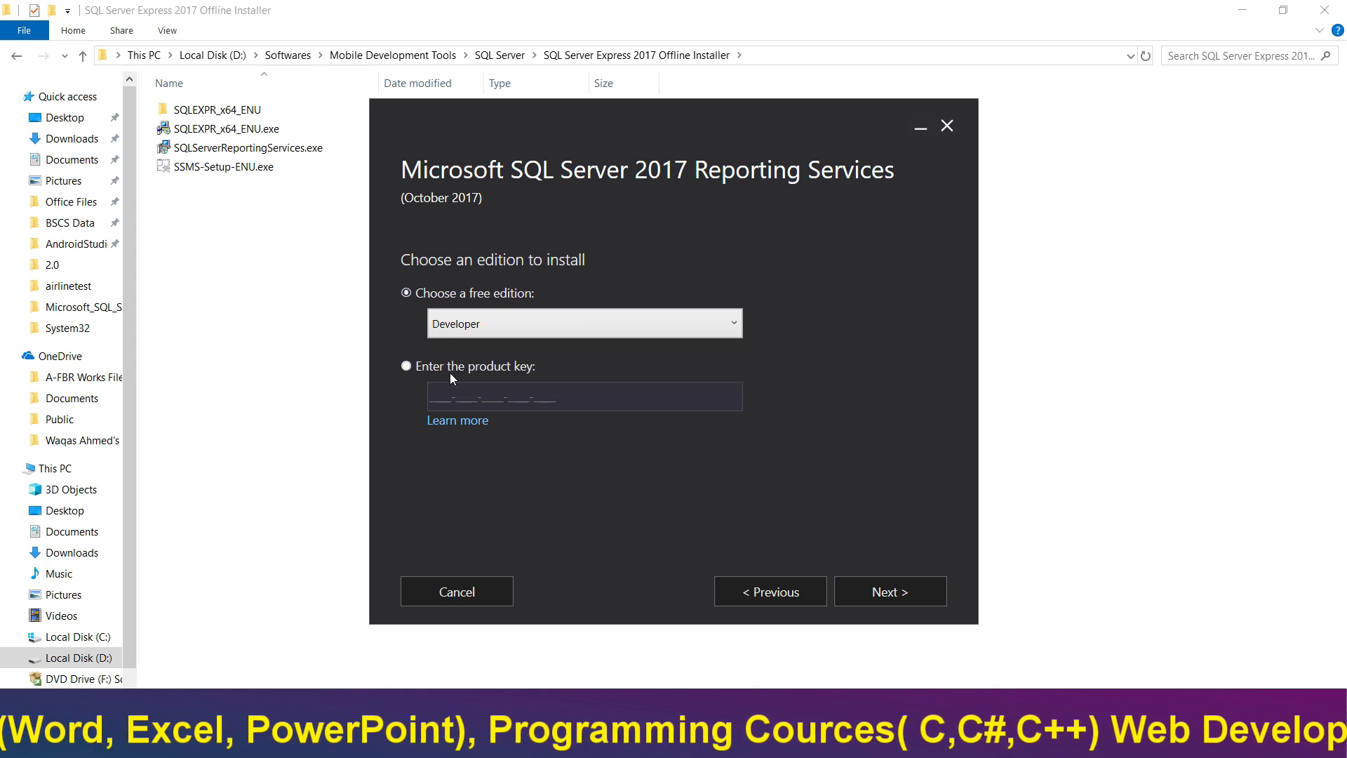
left_click(424, 369)
left_click(439, 296)
left_click(453, 324)
left_click(467, 384)
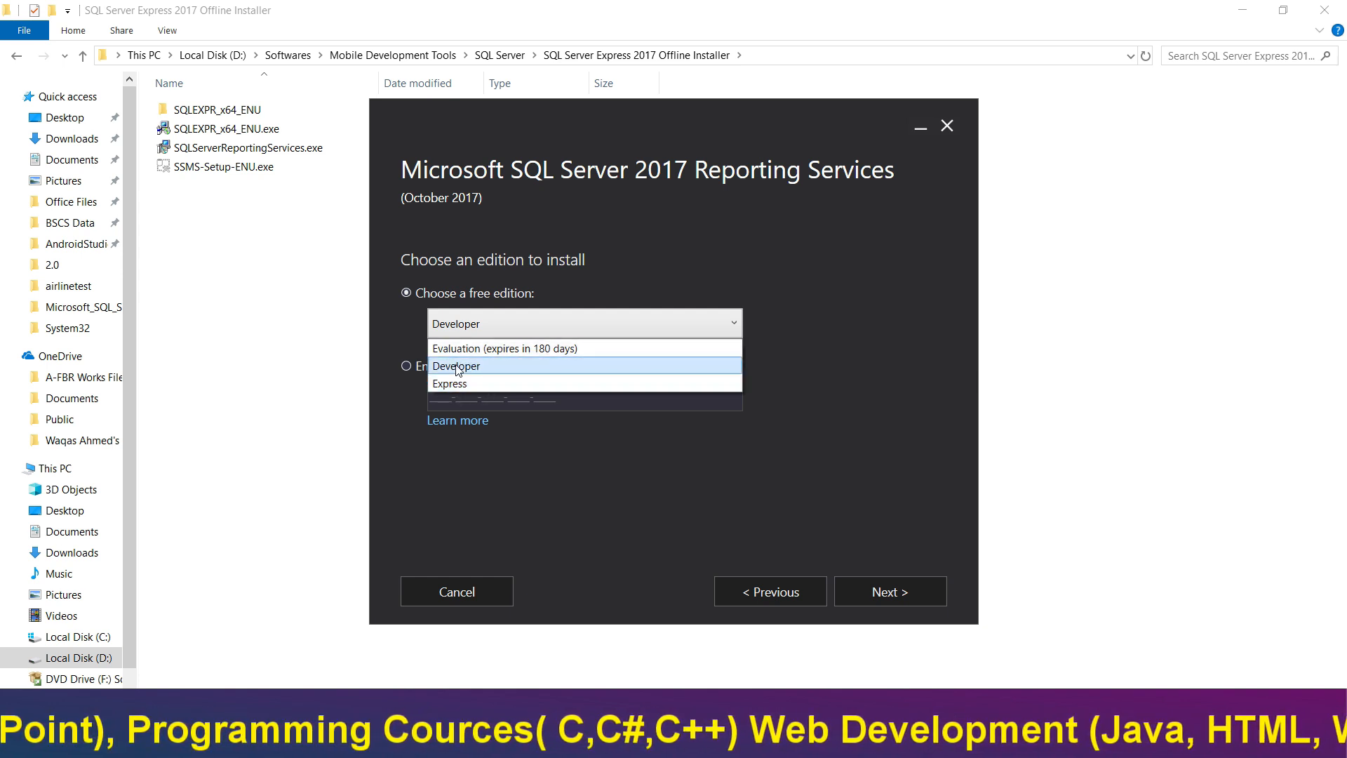
left_click(454, 366)
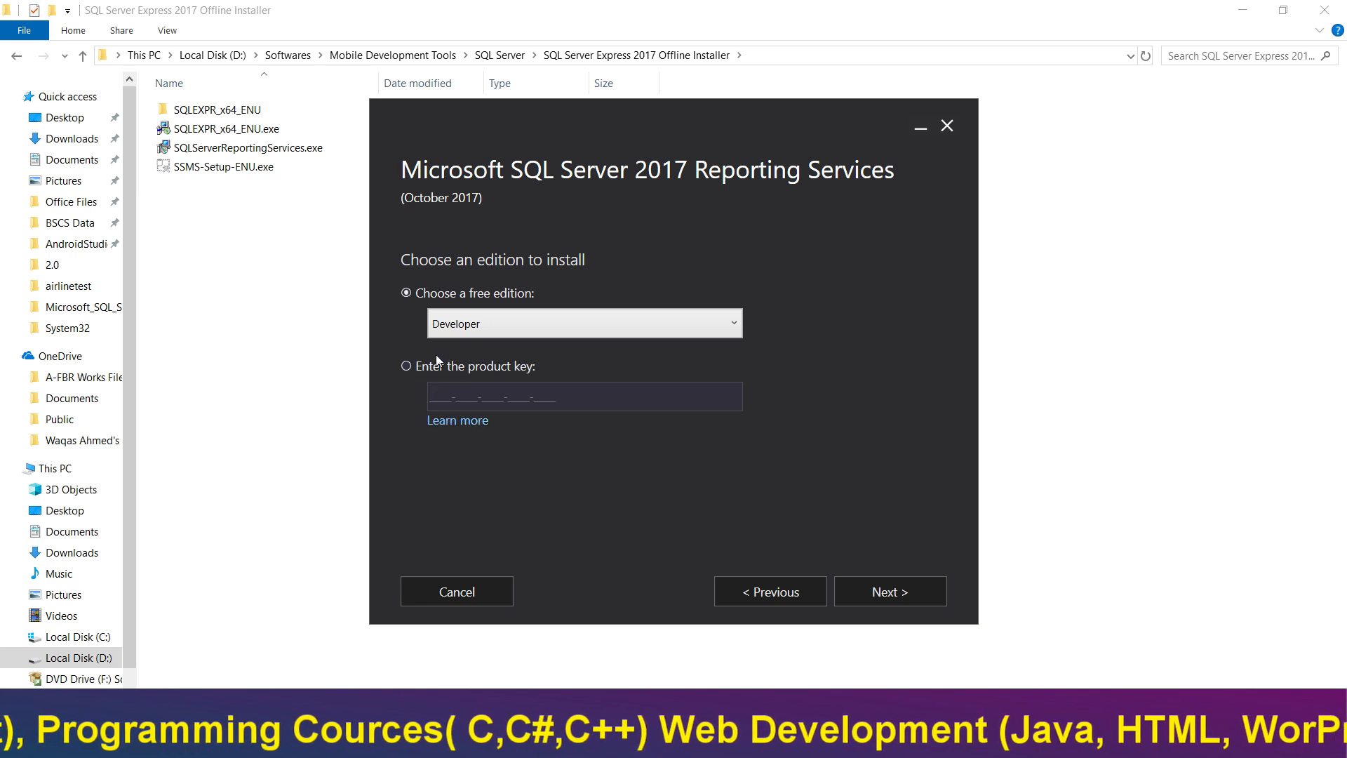
left_click(407, 366)
left_click(421, 292)
Step: Select the free Express edition of Reporting Services and continue to the license terms
left_click(477, 322)
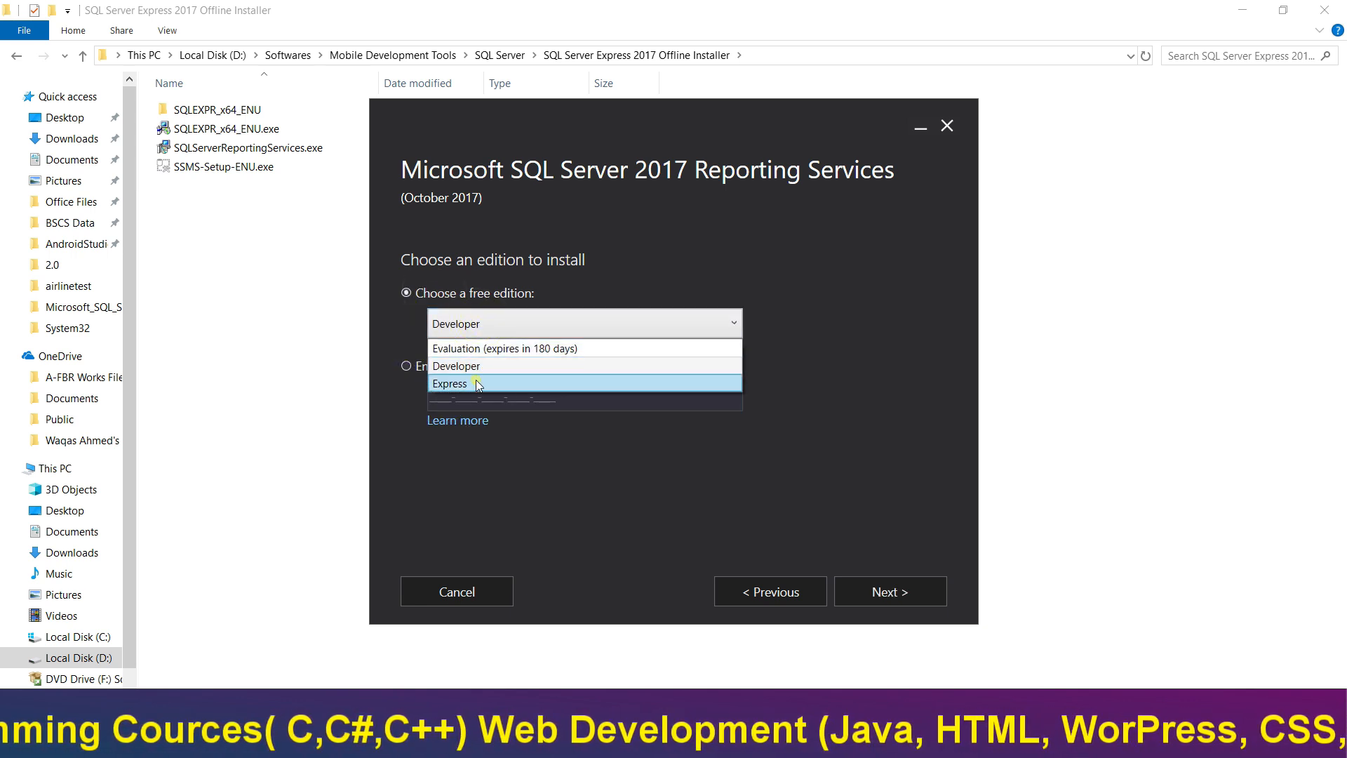
left_click(478, 384)
left_click(864, 598)
Step: Accept the license terms and install Reporting Services only, in the default install location
left_click(491, 527)
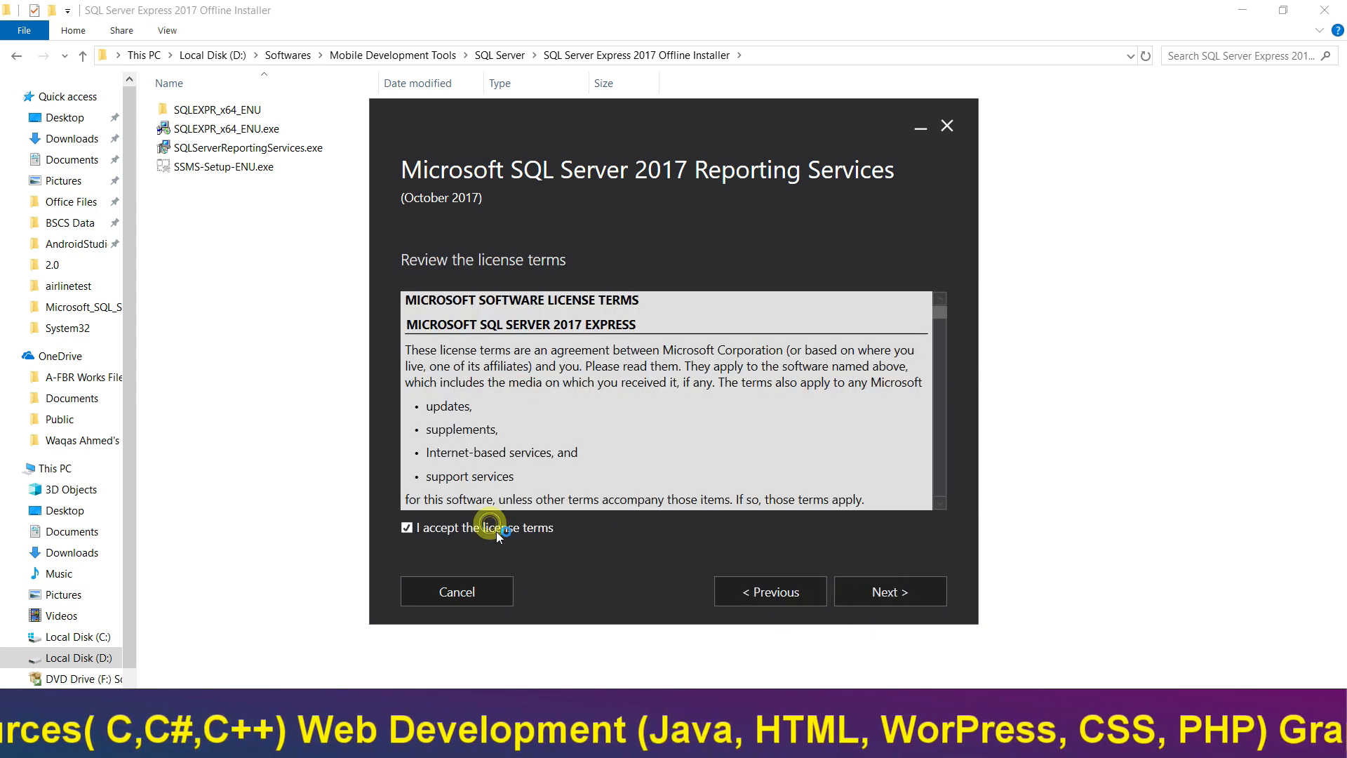
left_click(873, 594)
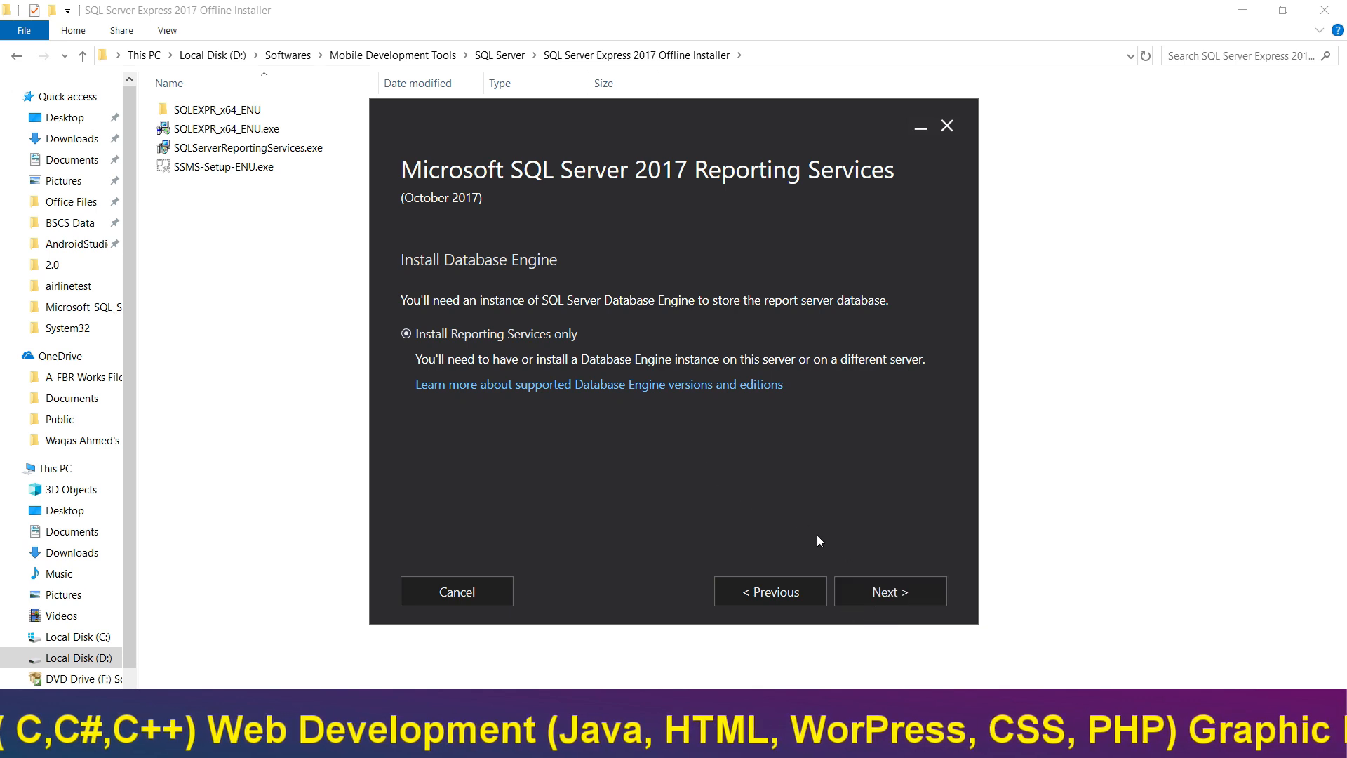
left_click(871, 588)
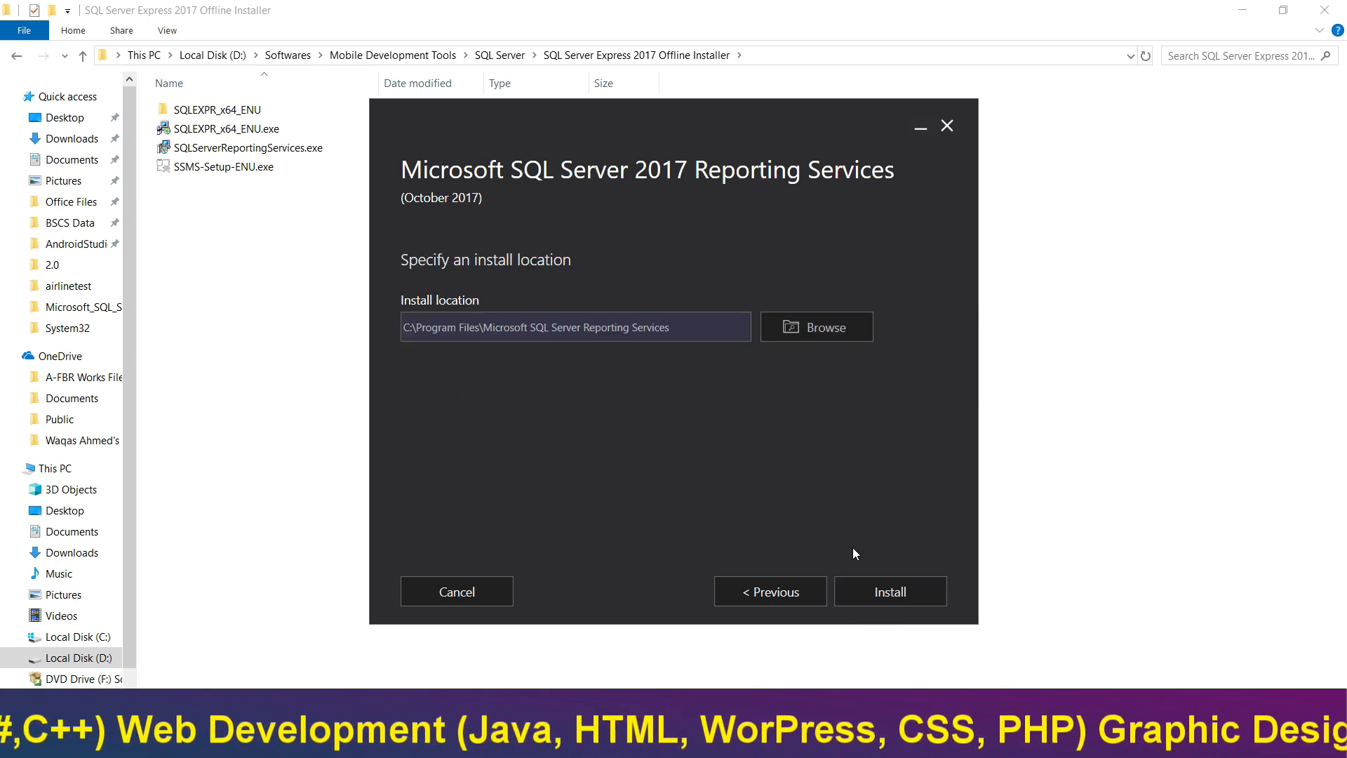
left_click(853, 594)
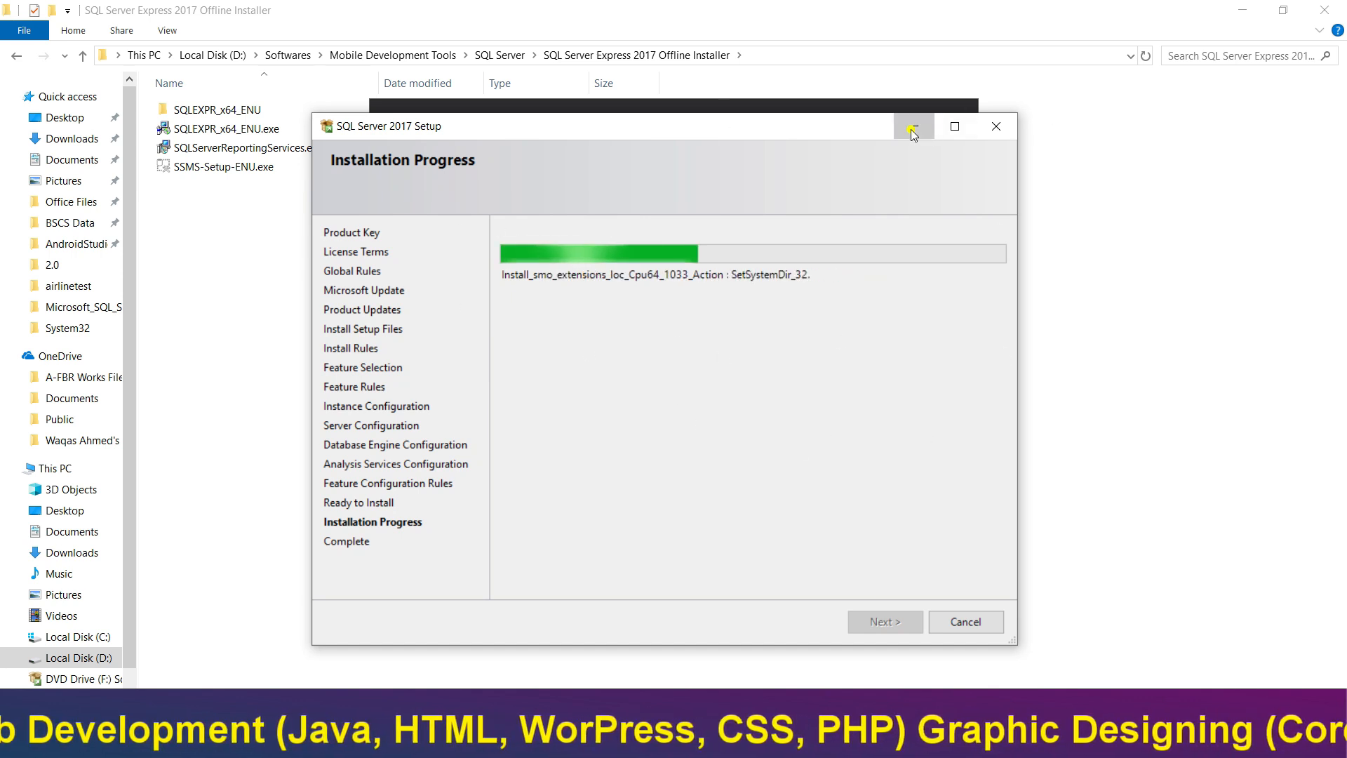
Step: Minimize the SQL Server setup progress and examine the version and file details on the Reporting Services download page
left_click(911, 129)
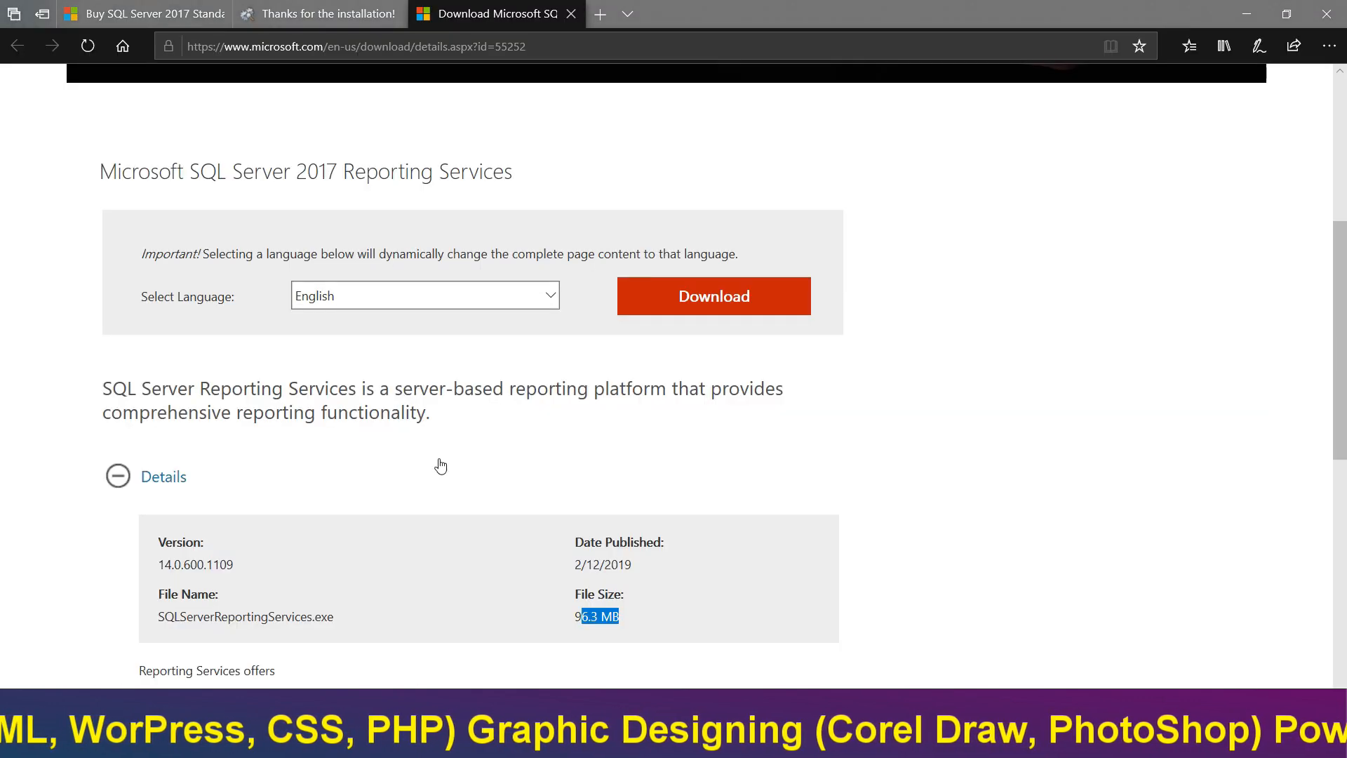
scroll(226, 461, "down", 2)
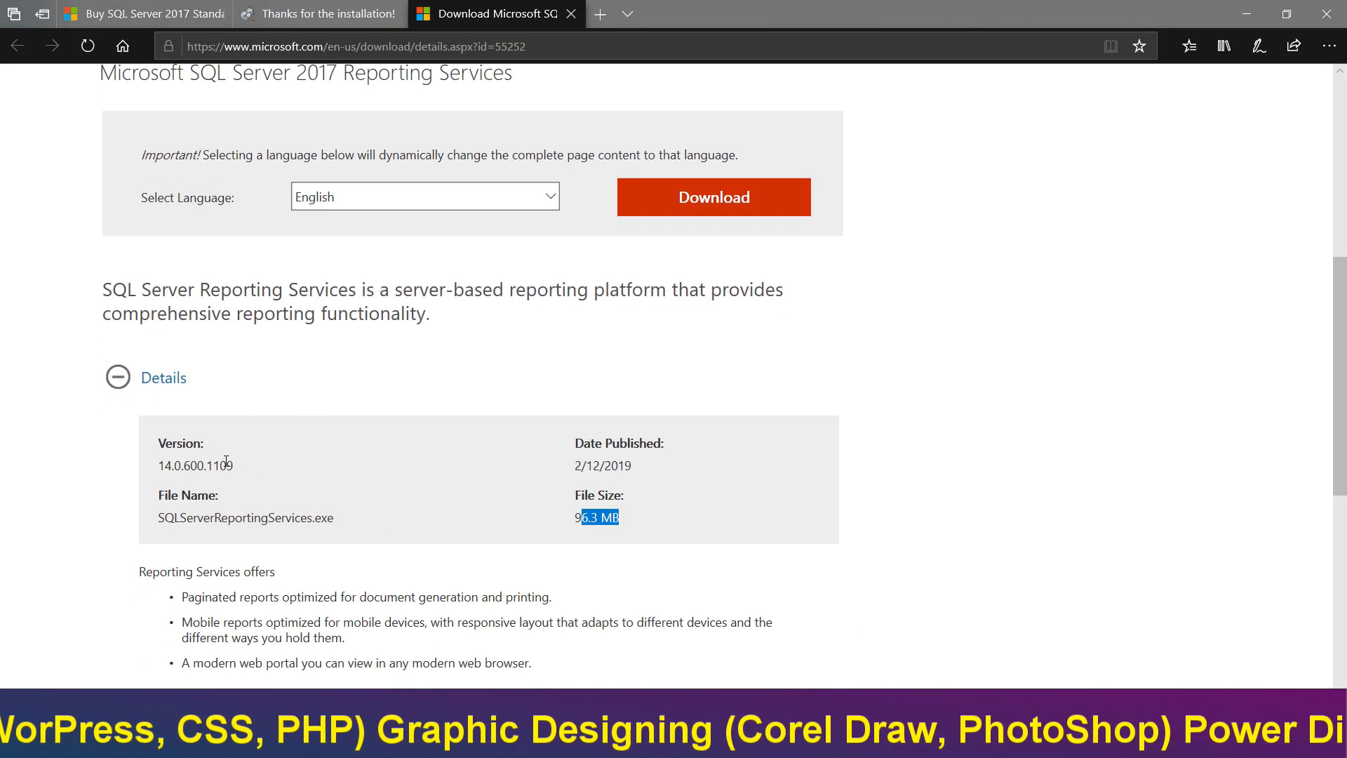
left_click_drag(157, 424, 649, 517)
left_click(626, 485)
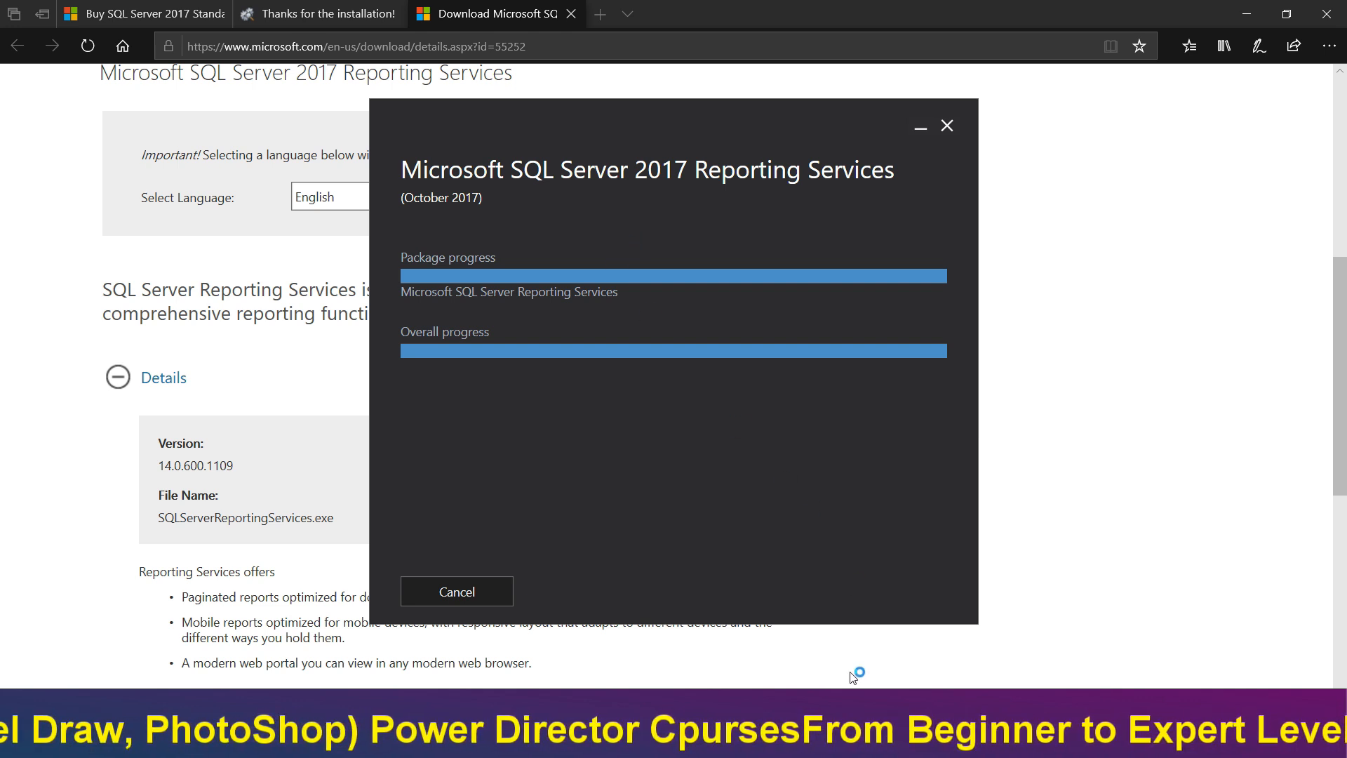
Step: Bring the SQL Server 2017 Setup window back up to check the installation progress
mouse_move(888, 744)
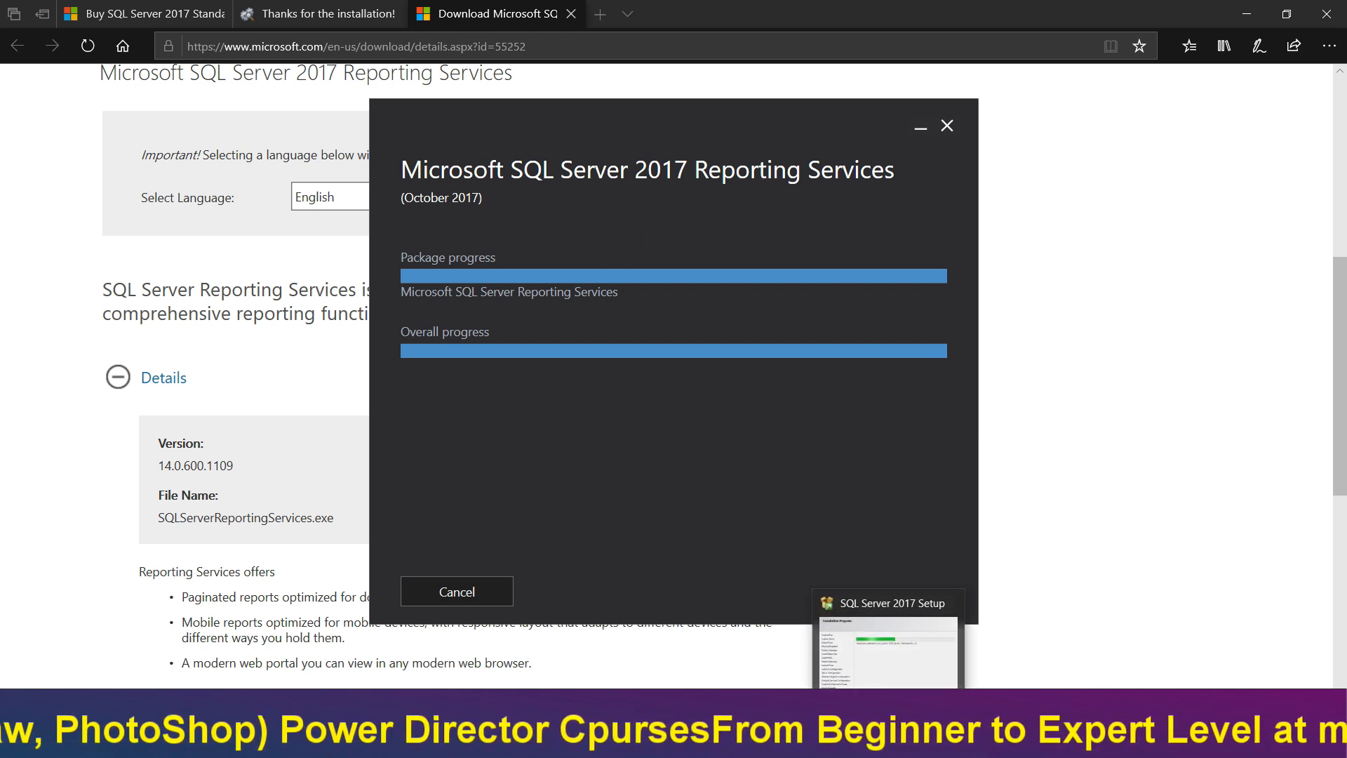
left_click(888, 744)
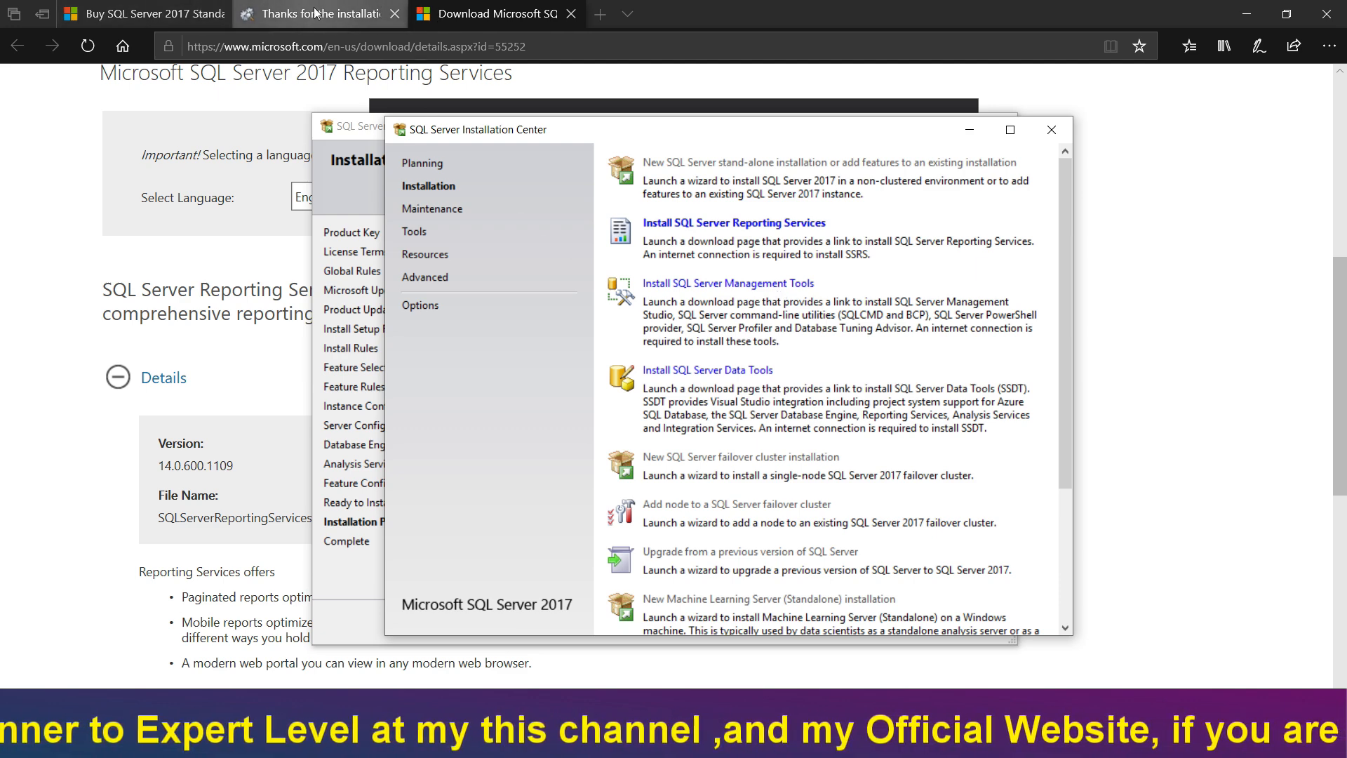
Step: Open the SQL Server Management Tools download page from the SQL Server Installation Center and check the SQL Server setup progress
left_click_drag(603, 129, 668, 139)
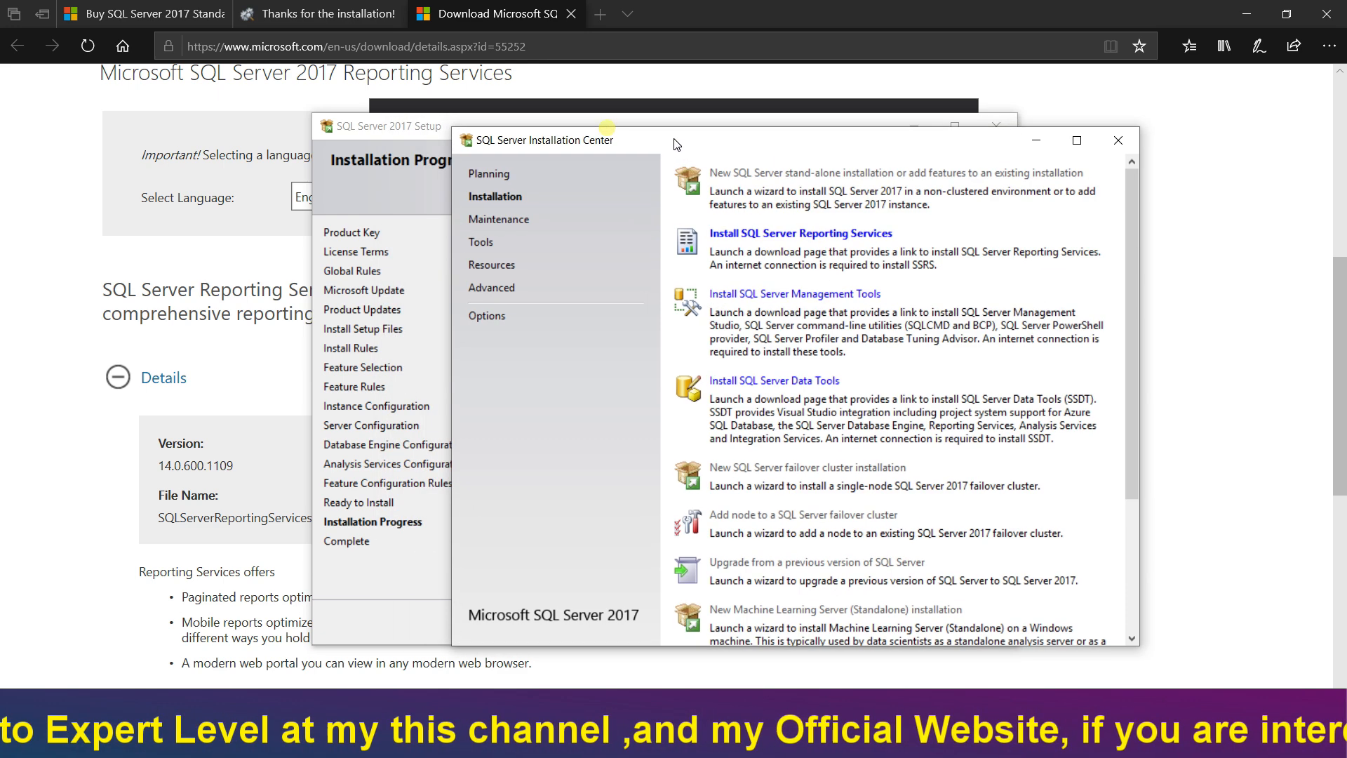
left_click(802, 295)
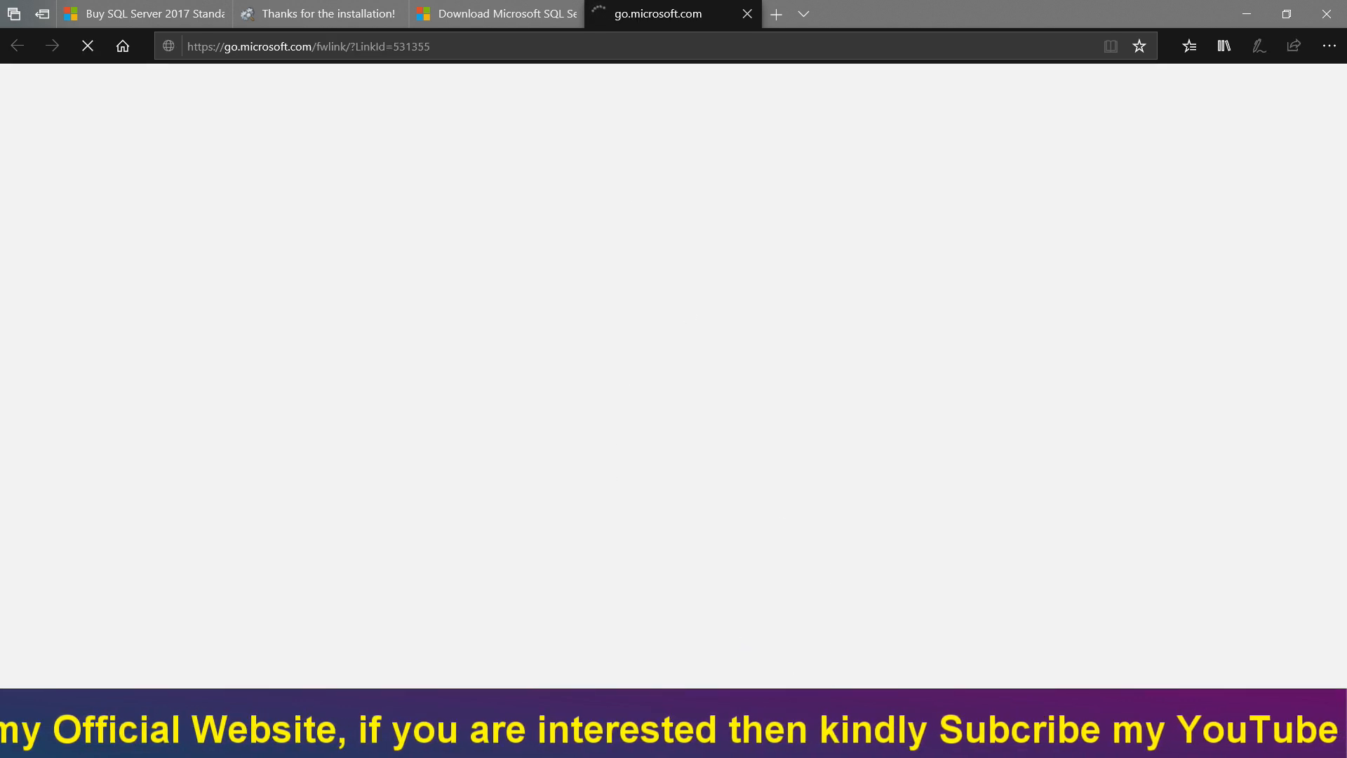
left_click(635, 742)
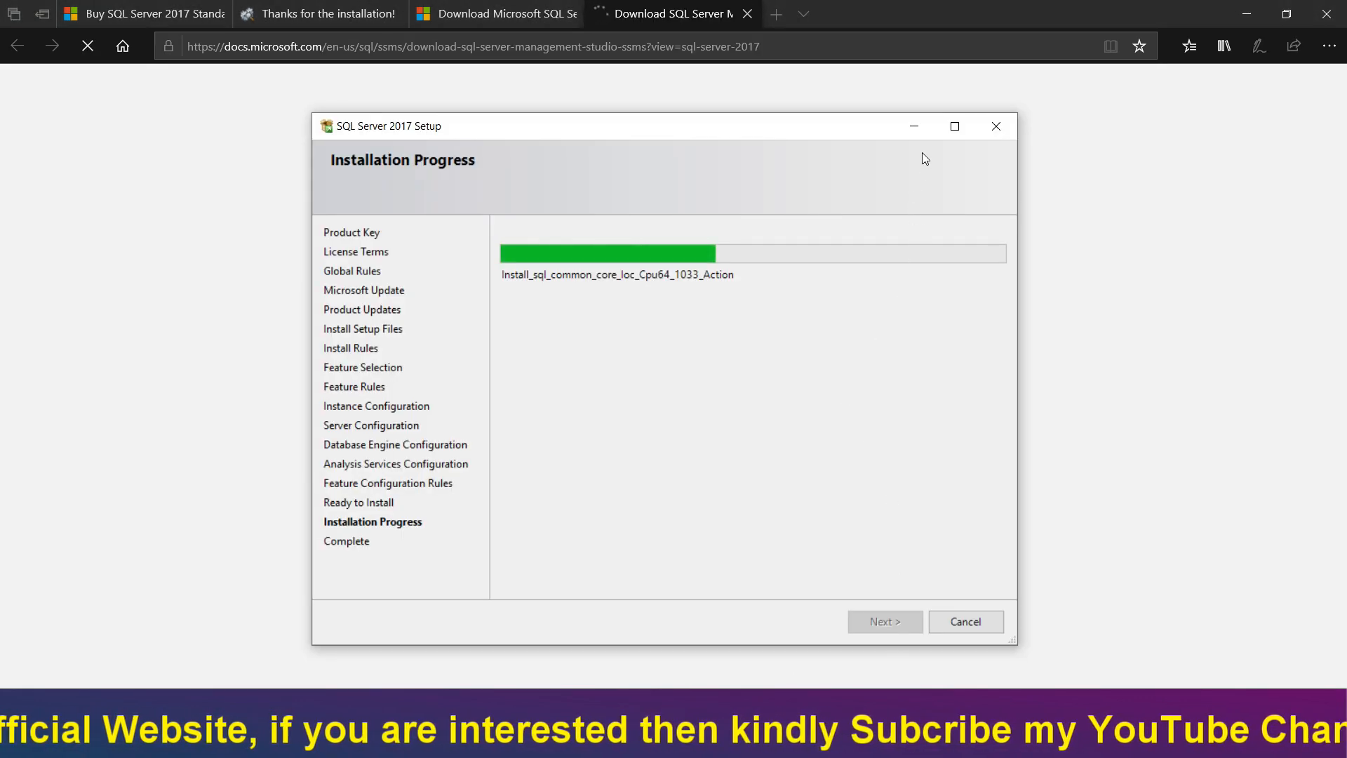
left_click(915, 127)
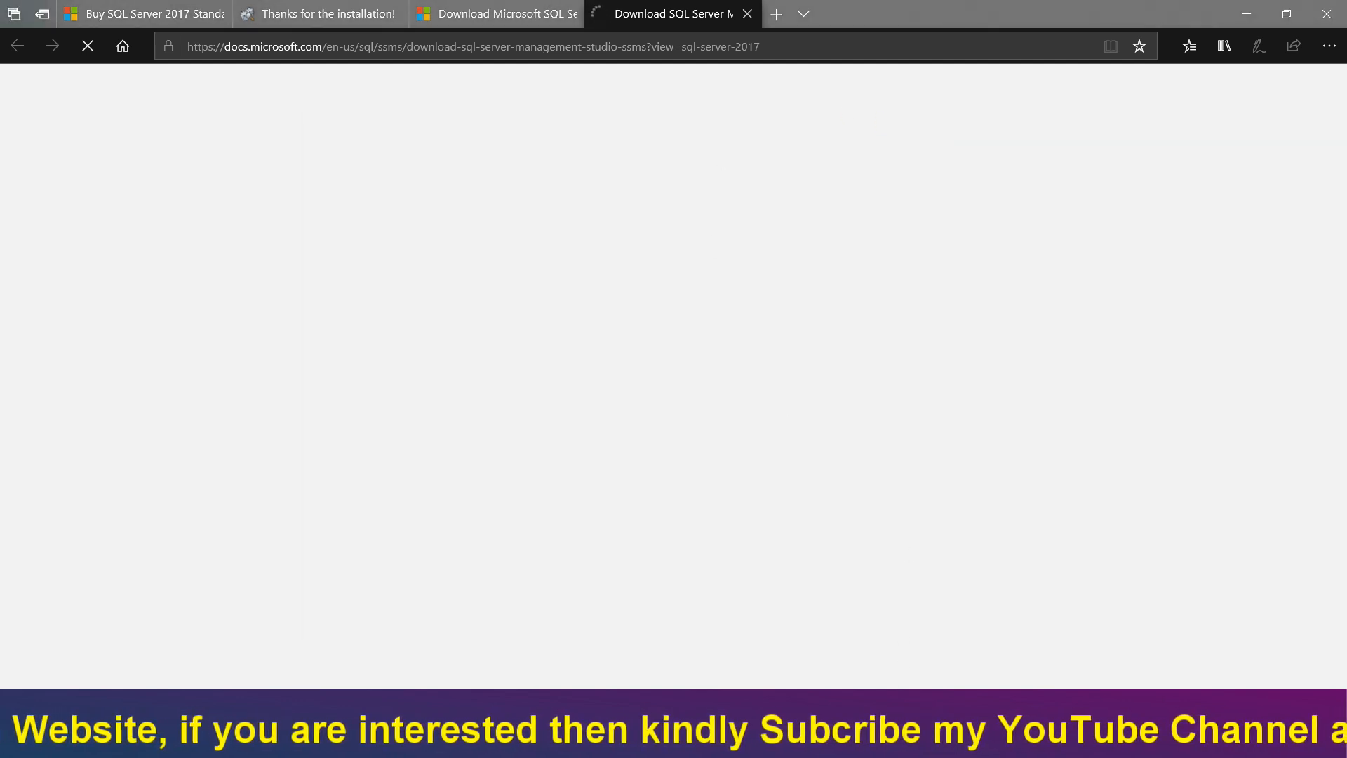
left_click(814, 741)
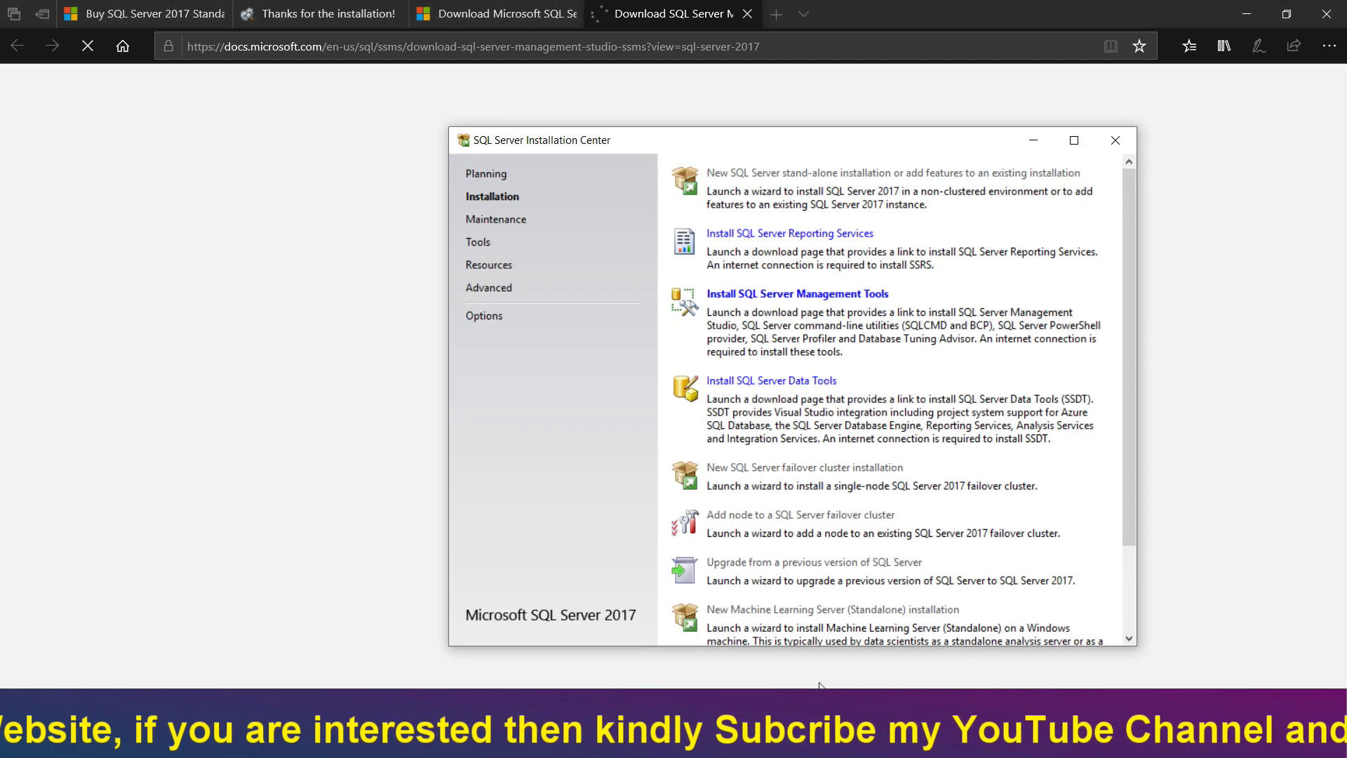
left_click(666, 6)
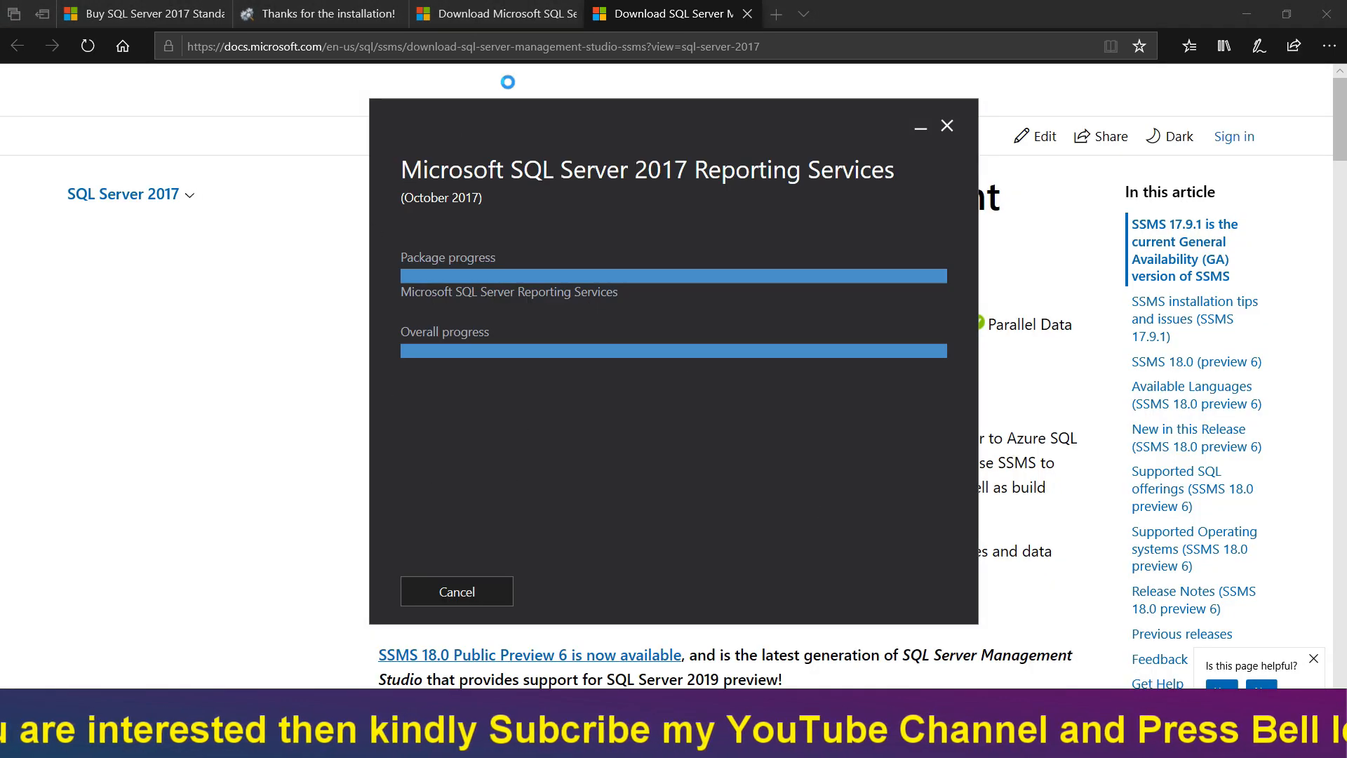
Step: Examine the SQL Server Management Studio 17.9.1 download link and its version information on the download page
left_click(638, 5)
scroll(668, 466, "down", 4)
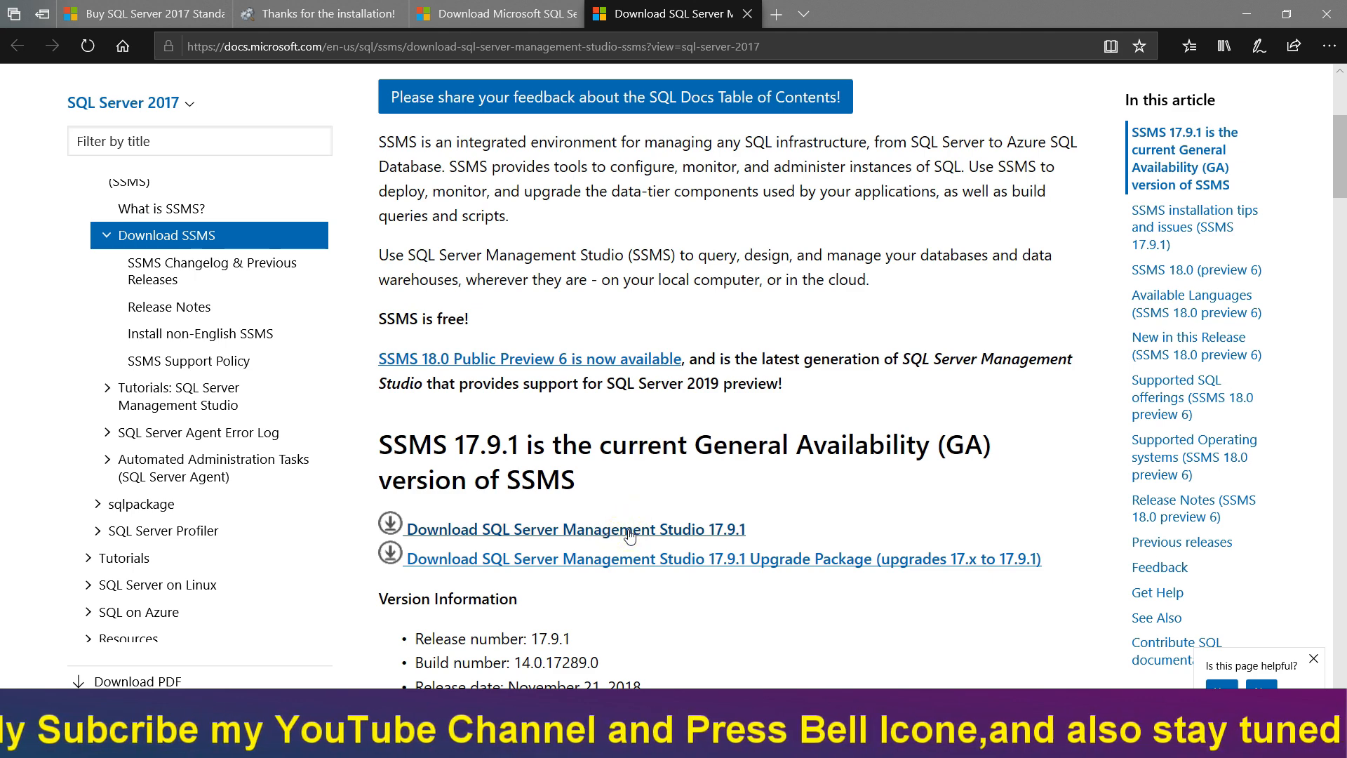
scroll(678, 661, "down", 4)
right_click(627, 231)
key("Escape")
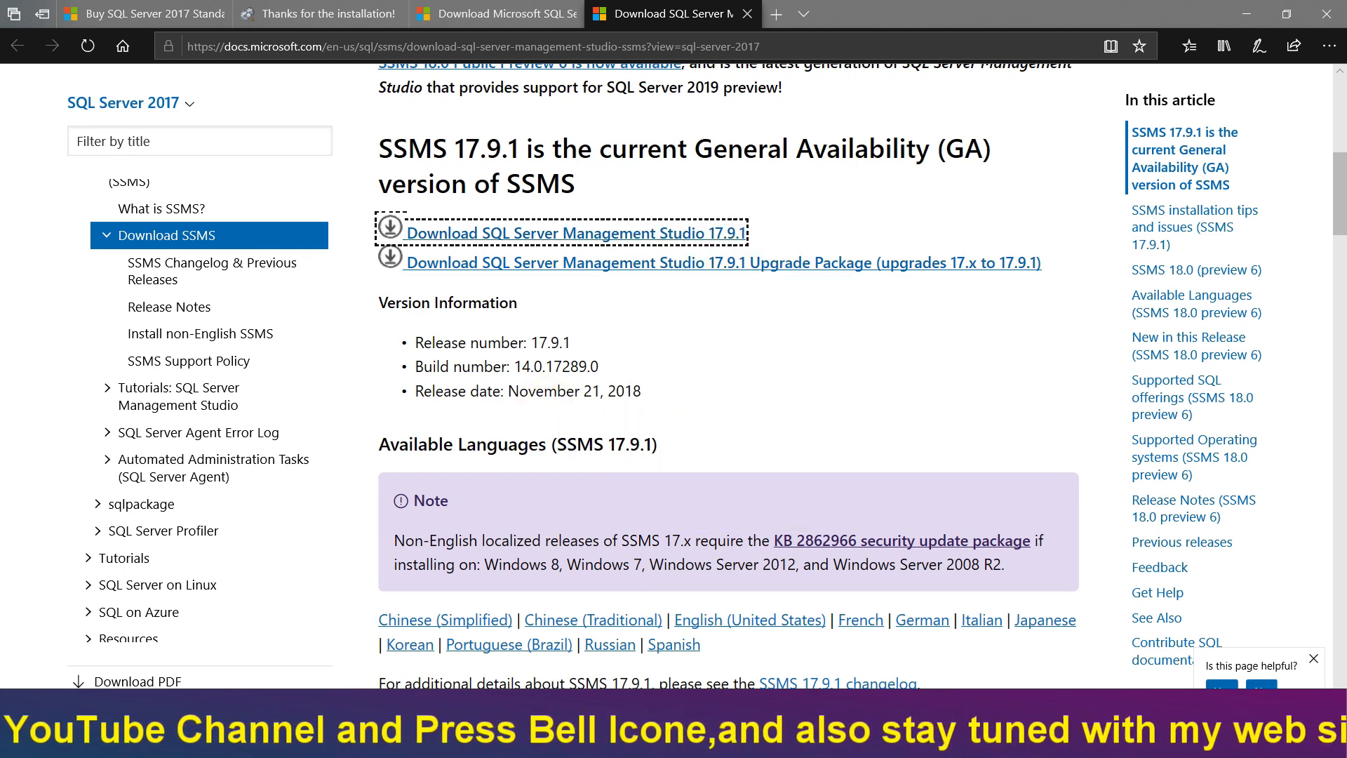
Step: Check the SQL Server 2017 setup progress and select SSMS-Setup-ENU.exe in the SQL Server Express 2017 Offline Installer folder
mouse_move(453, 742)
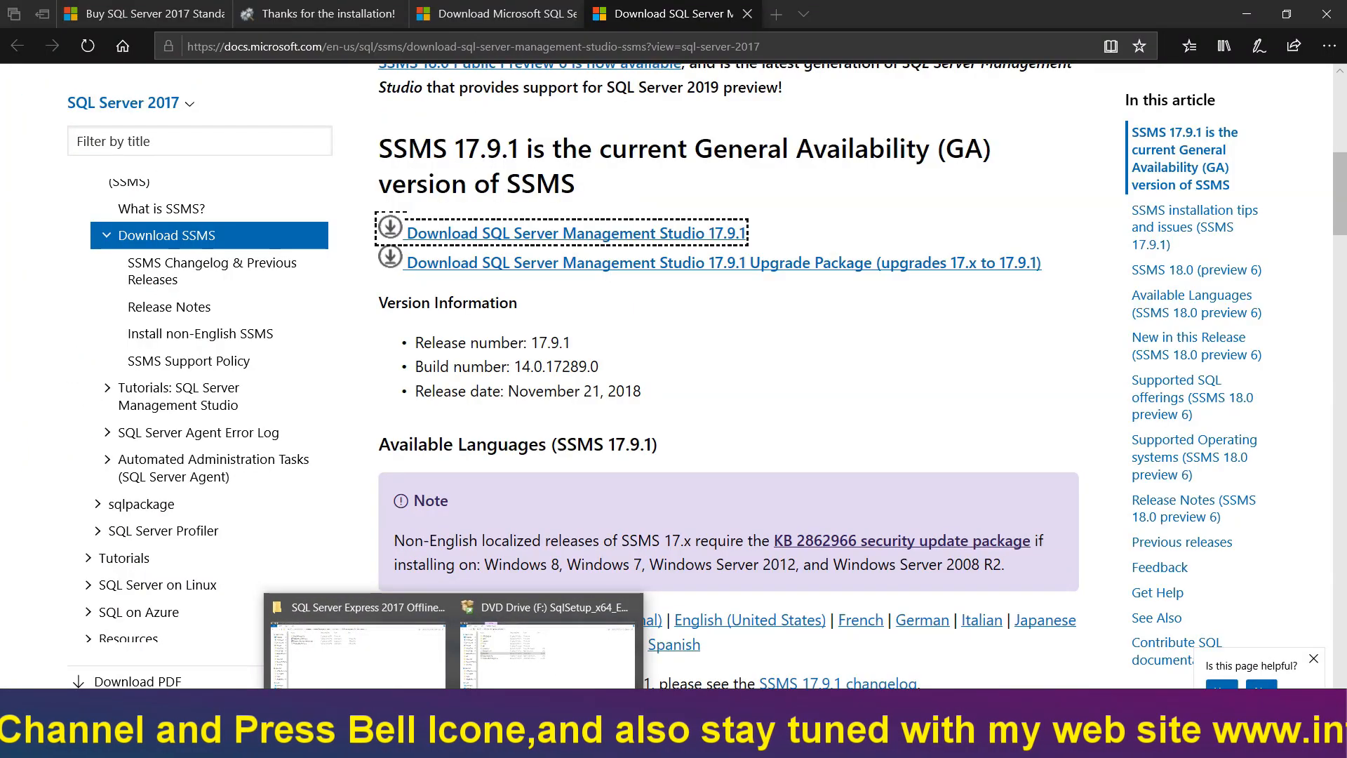
left_click(504, 741)
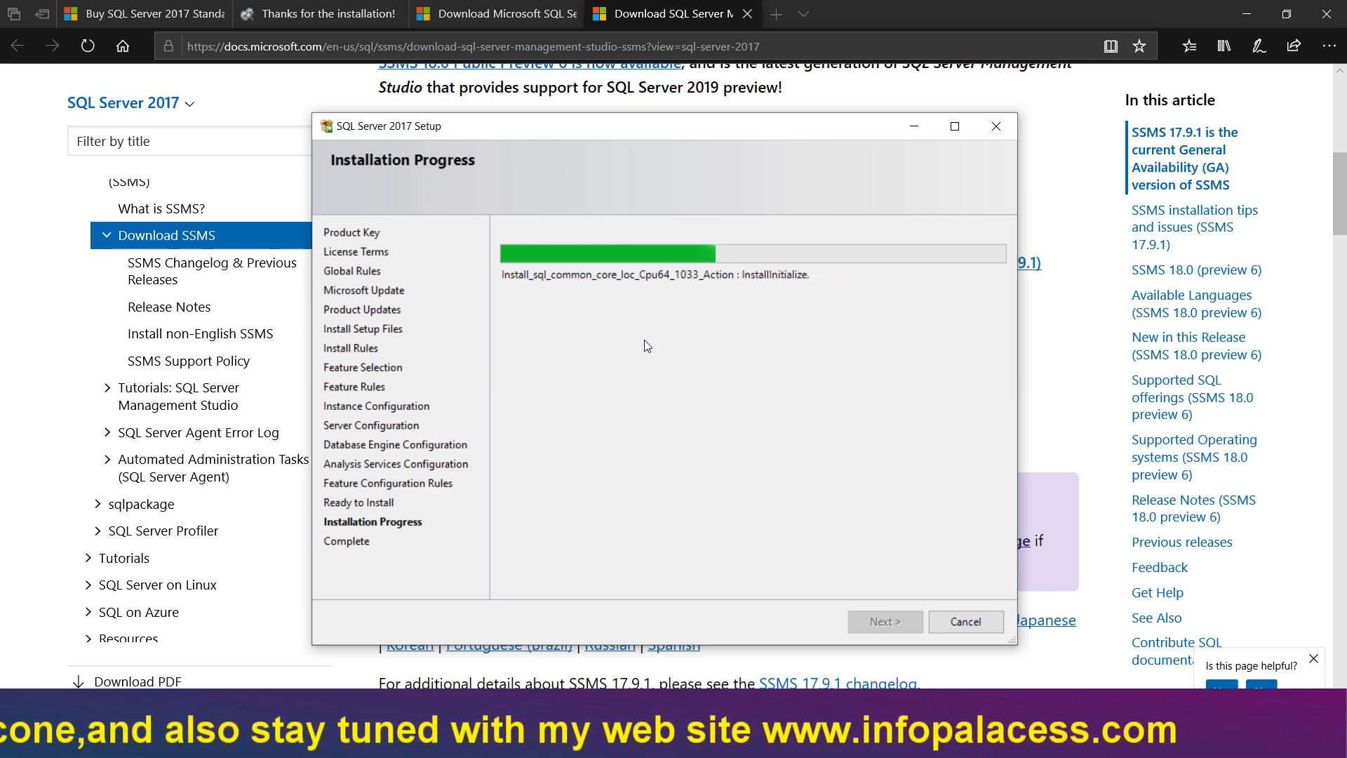
mouse_move(453, 743)
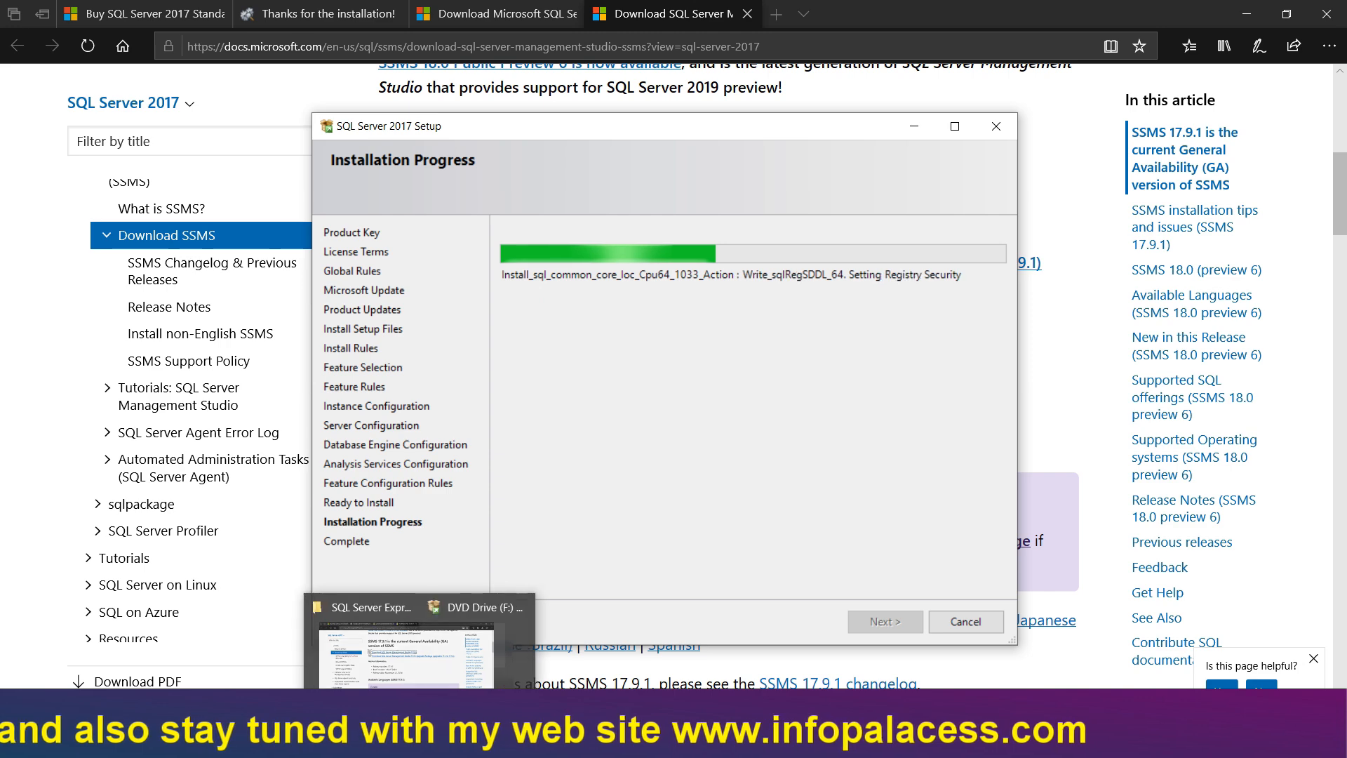
left_click(438, 657)
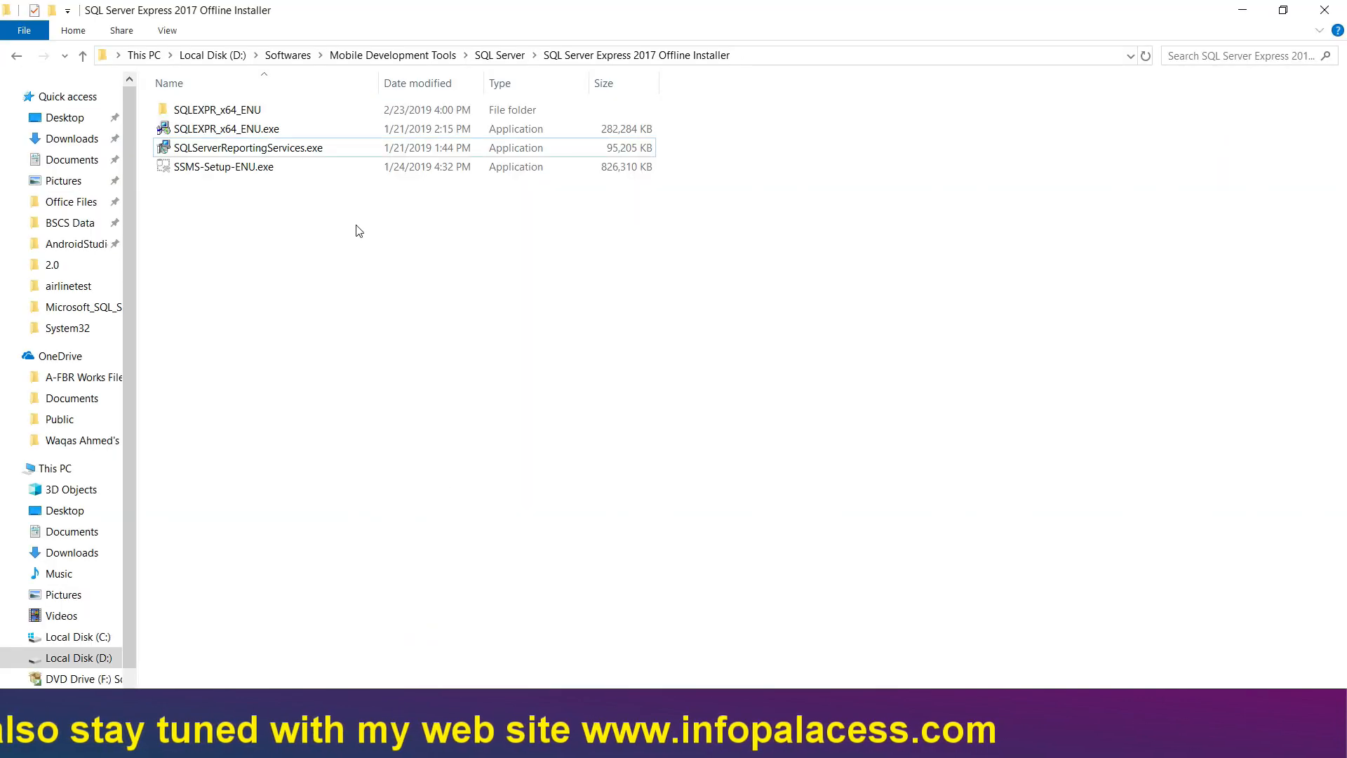
left_click(249, 174)
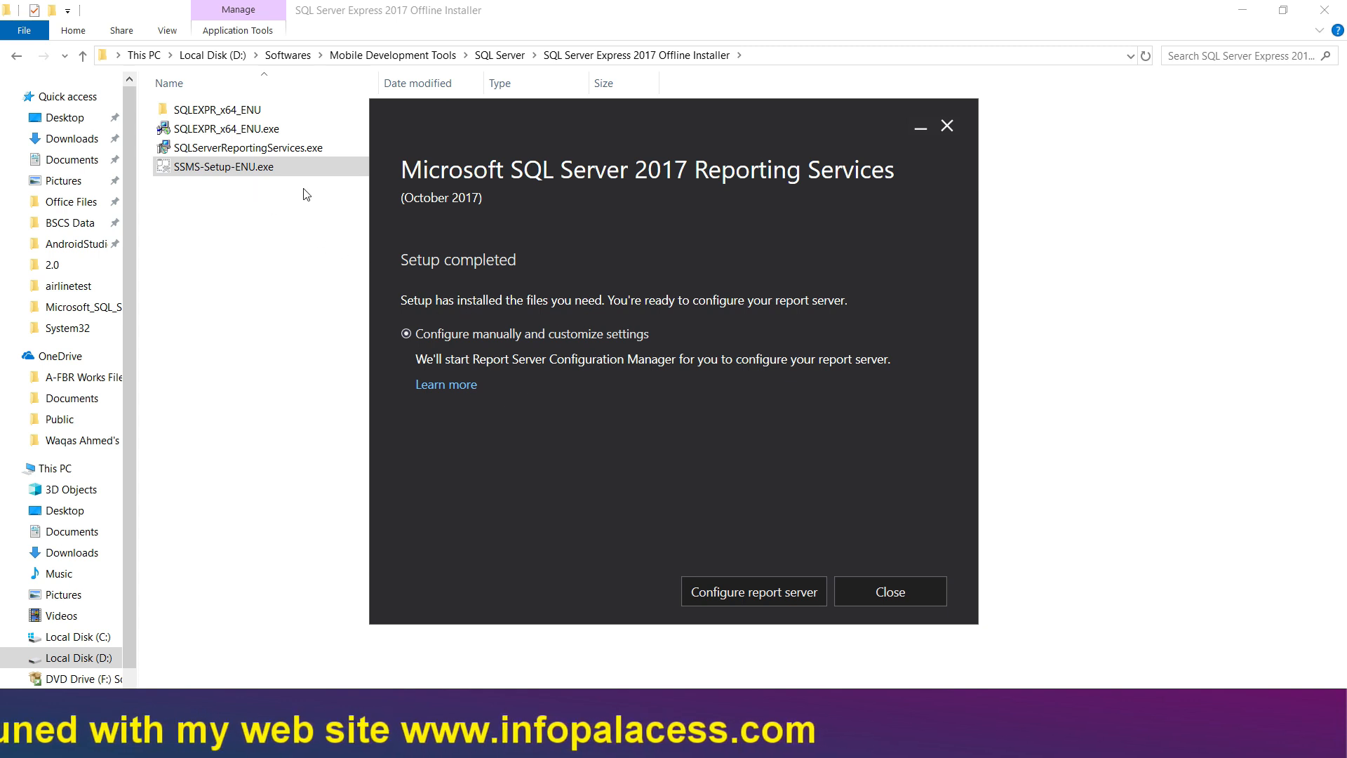
Step: Choose to configure the report server manually, launch Report Server Configuration Manager and connect to the SSRS instance
left_click_drag(607, 153, 647, 152)
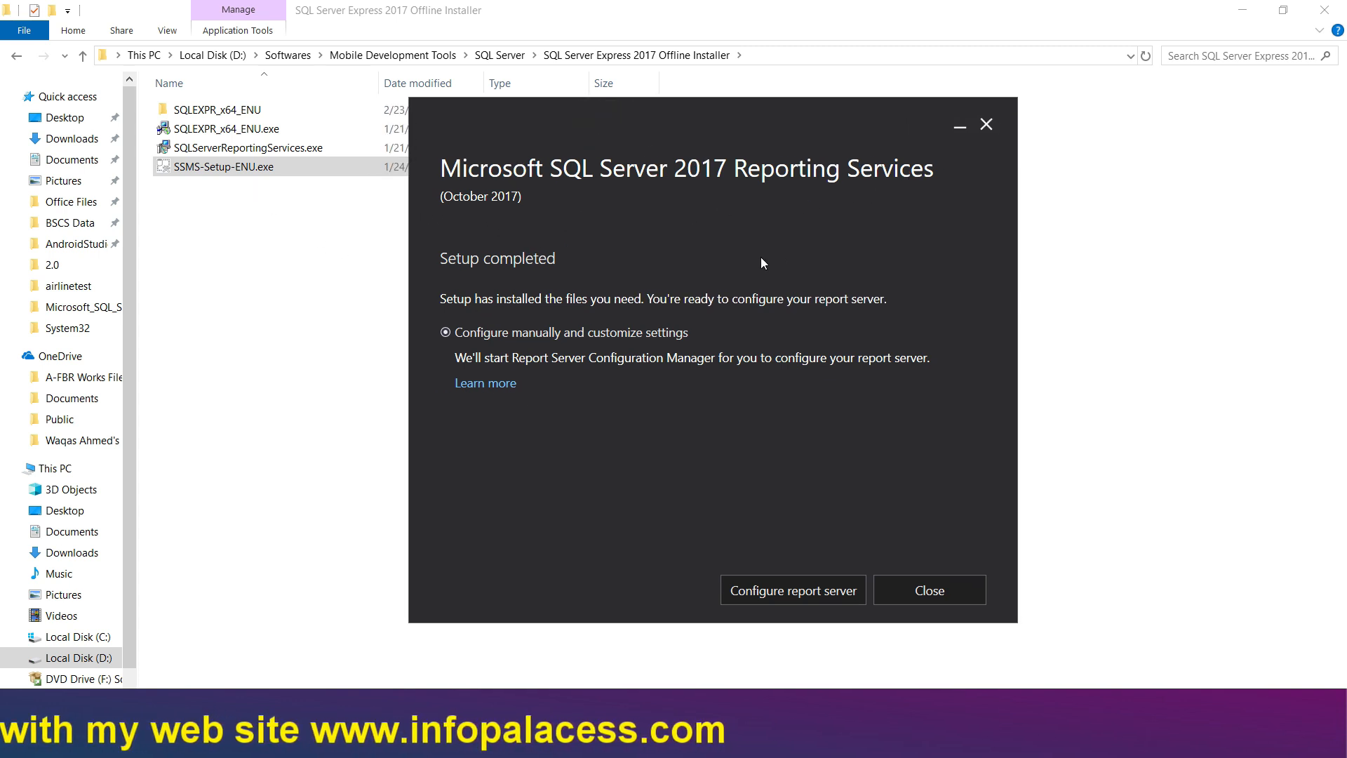
left_click(634, 334)
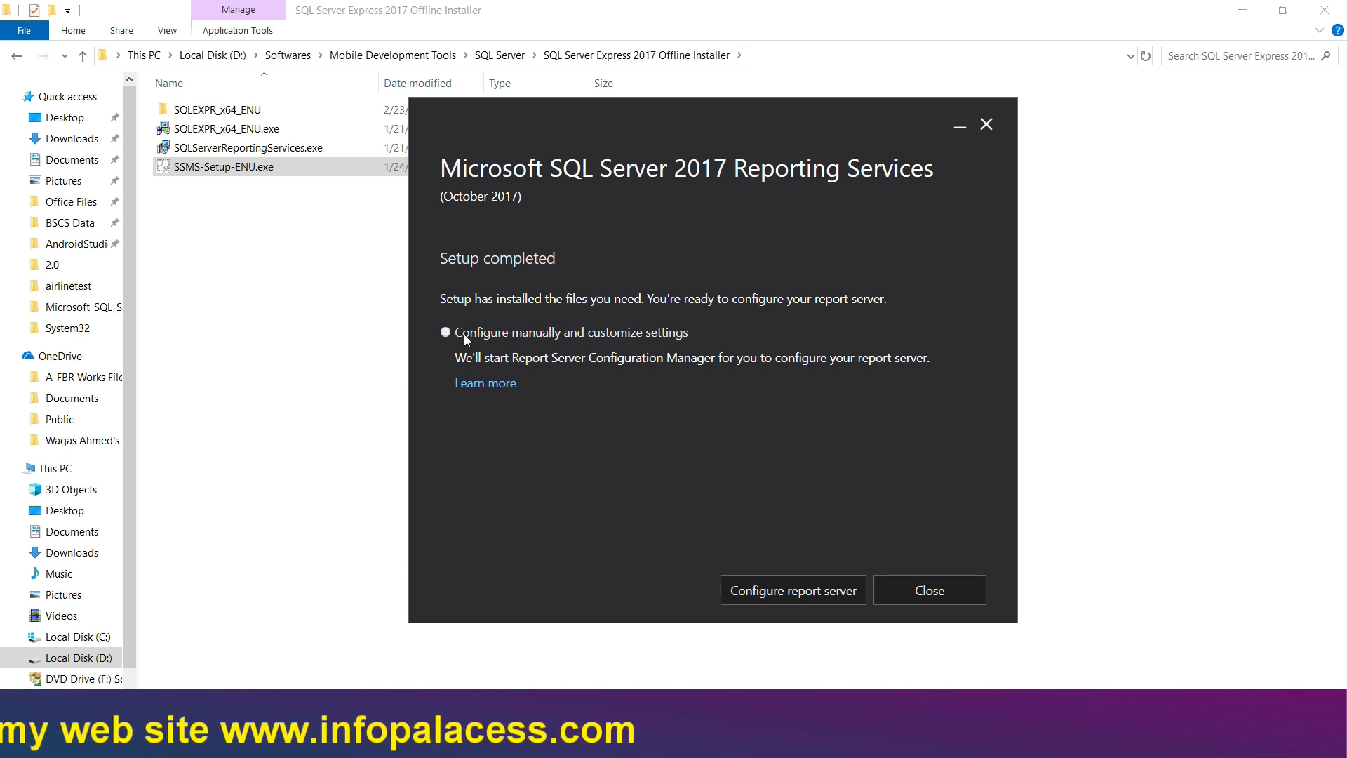
left_click(446, 333)
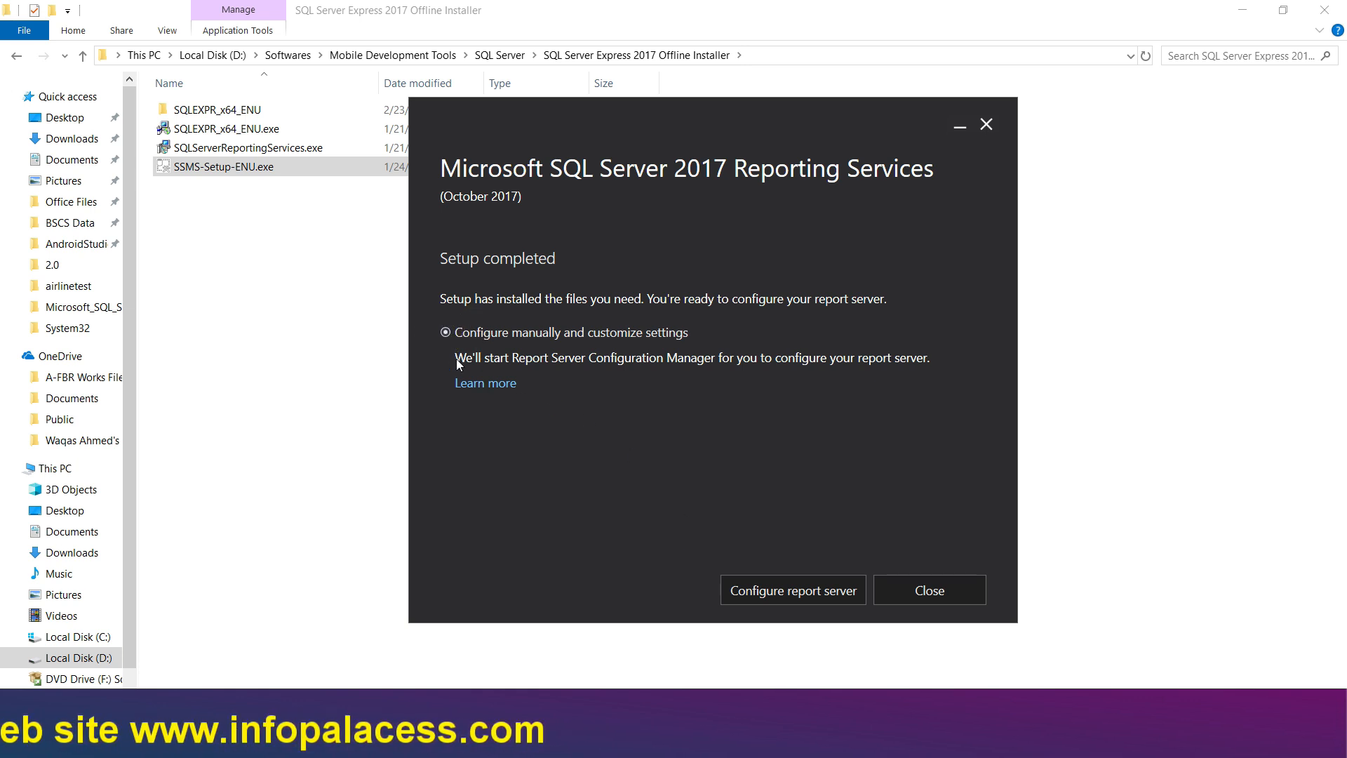
left_click(457, 335)
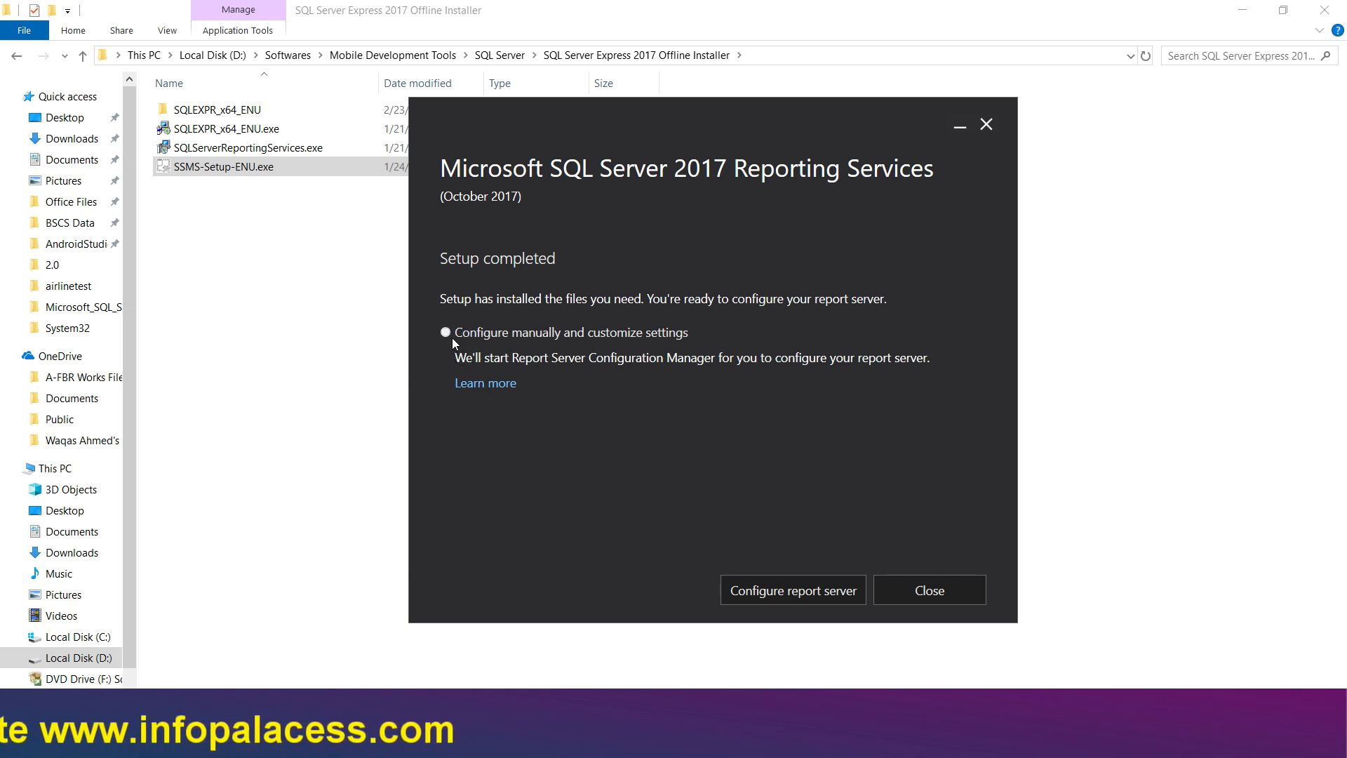
left_click(445, 331)
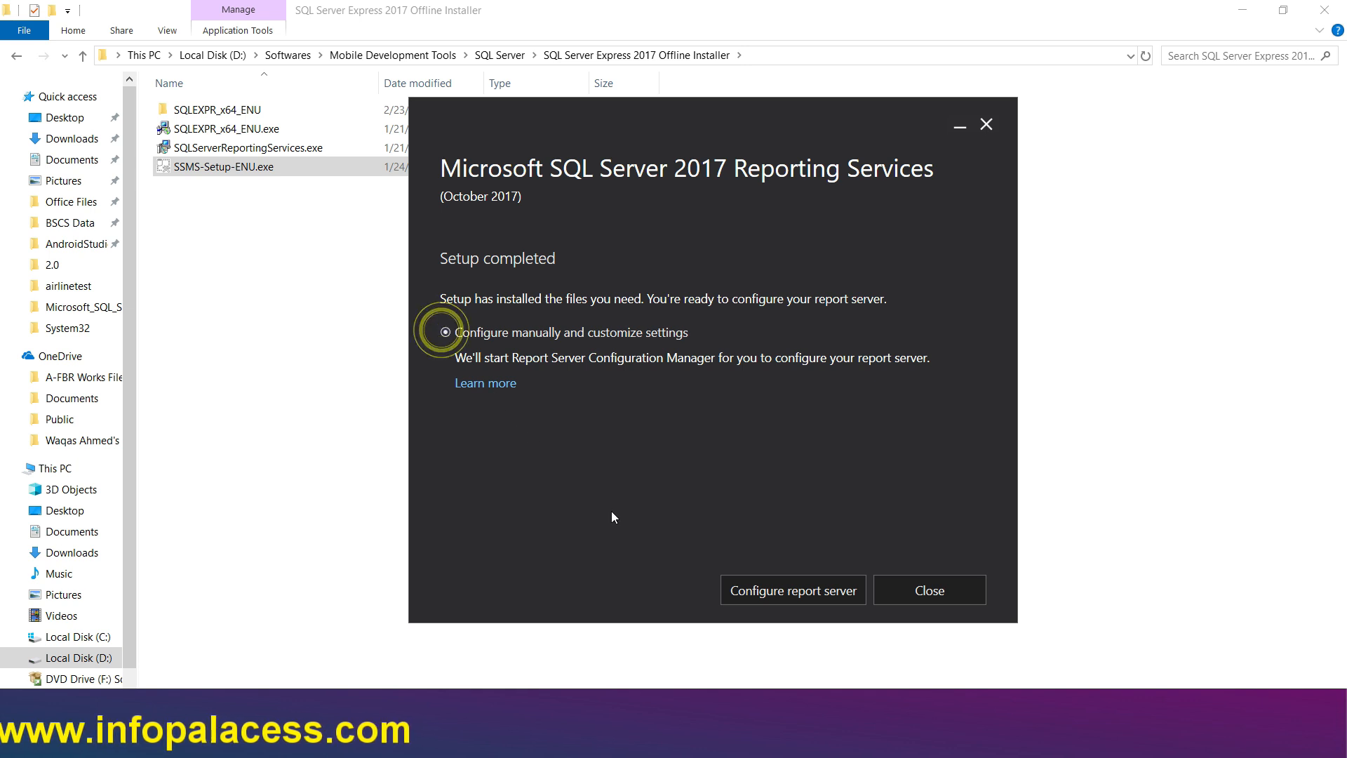
left_click(836, 597)
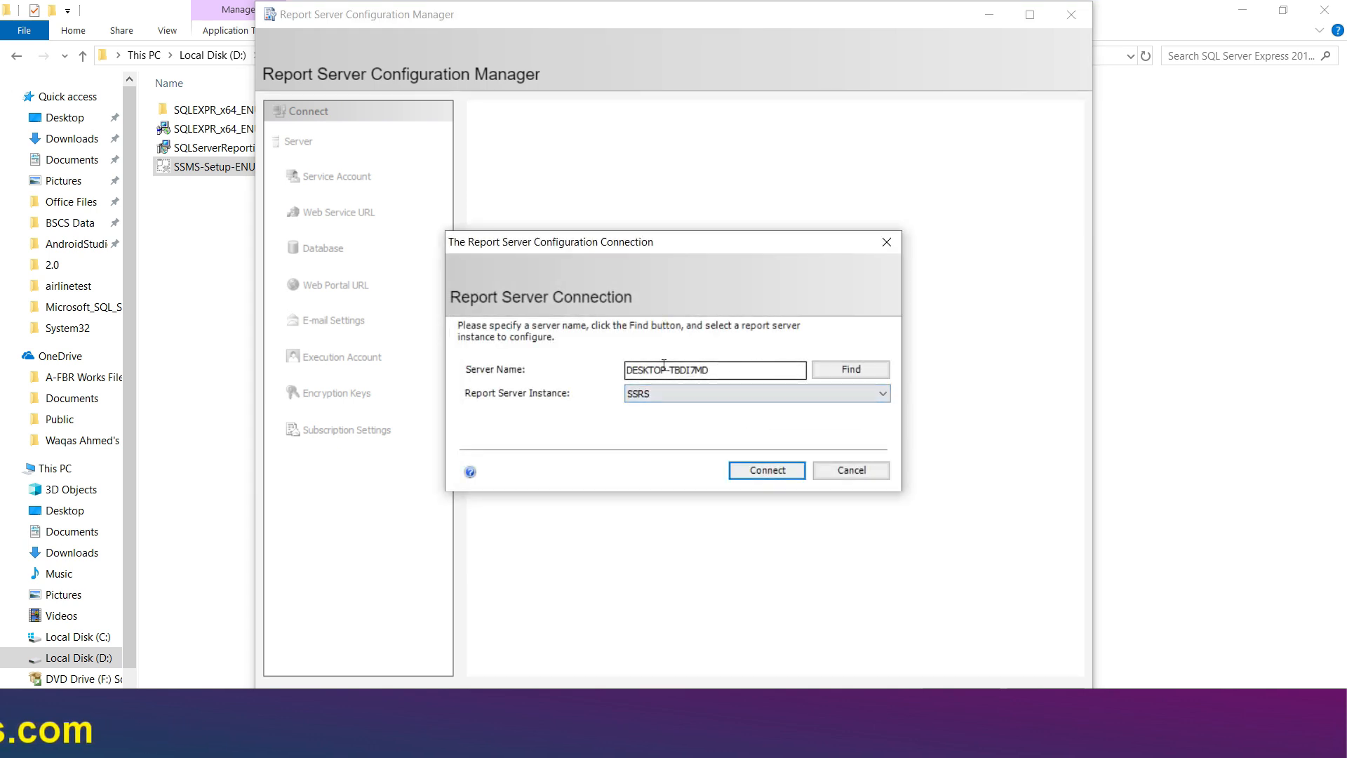
left_click(756, 472)
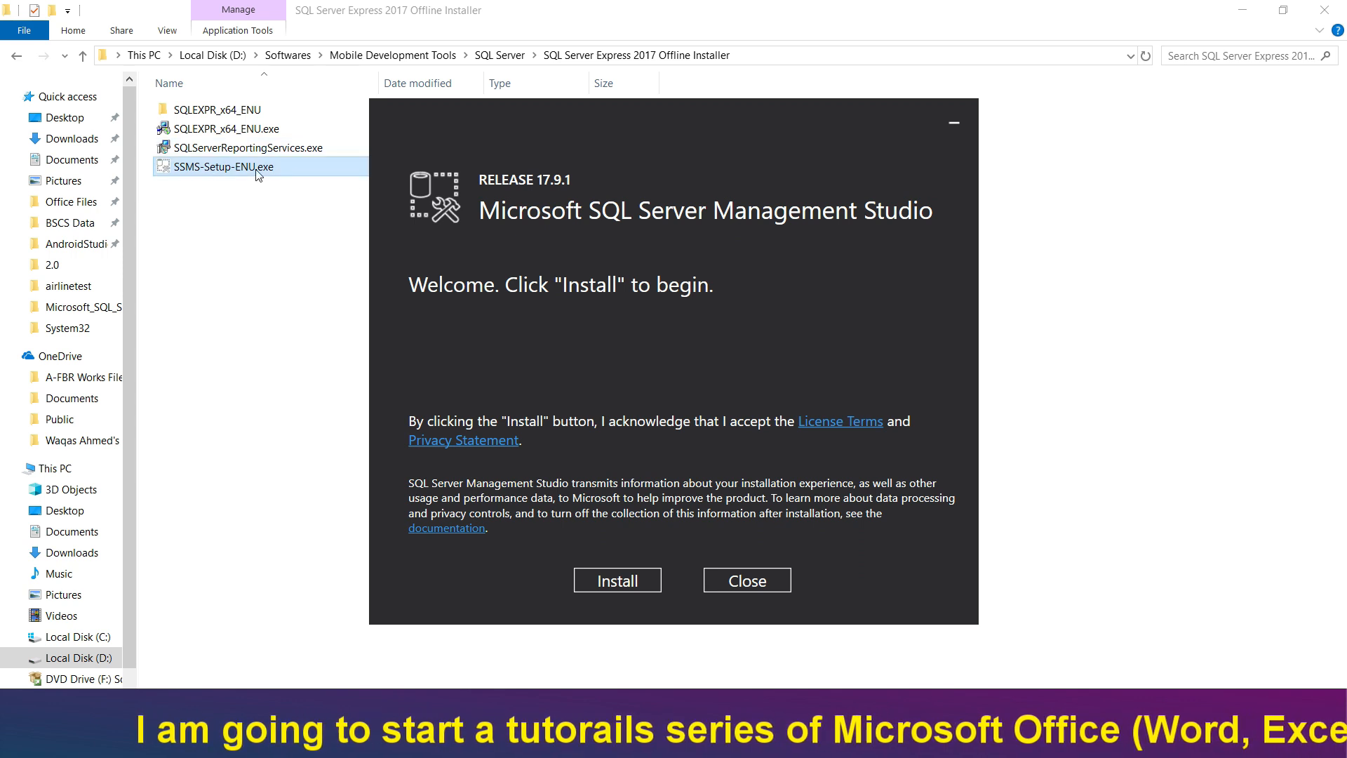
Step: Start installing SQL Server Management Studio 17.9.1 and compare its release with the version information on the download page
left_click(618, 580)
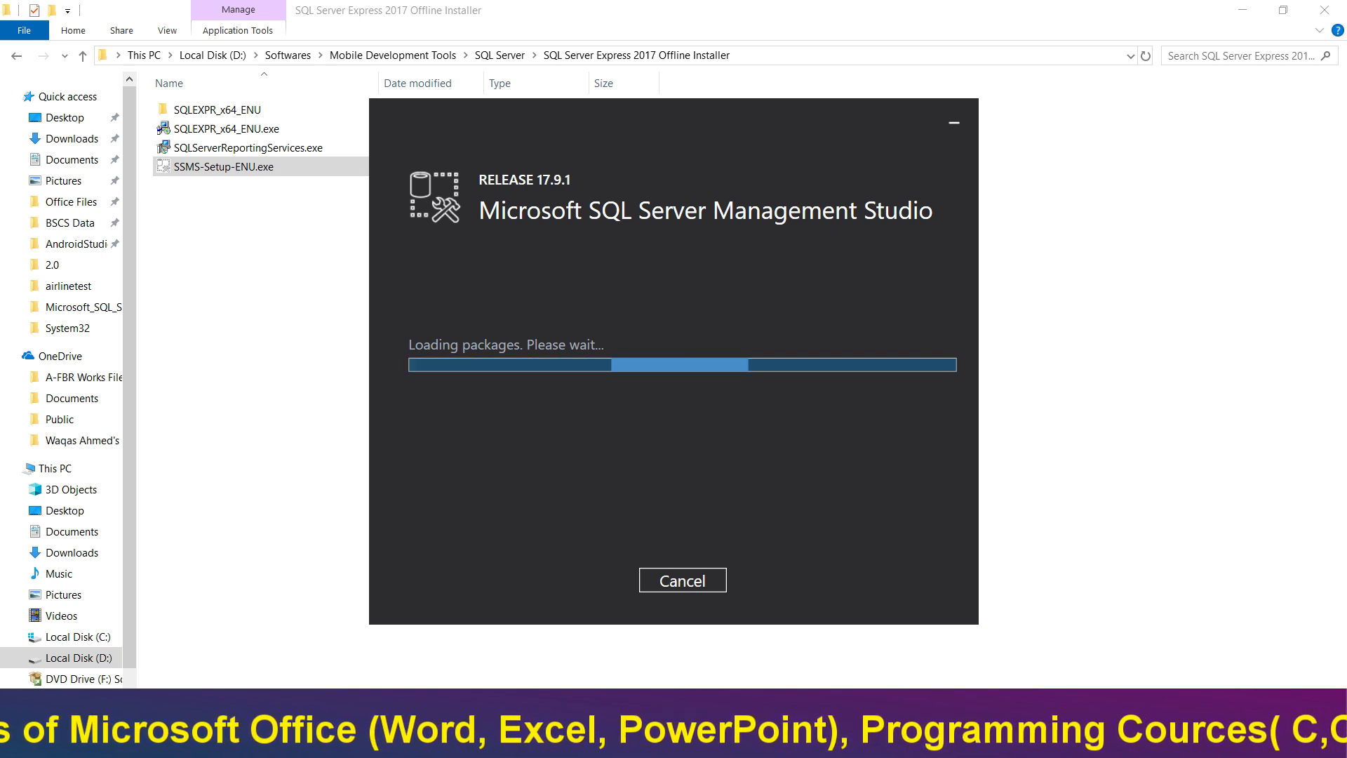
mouse_move(410, 742)
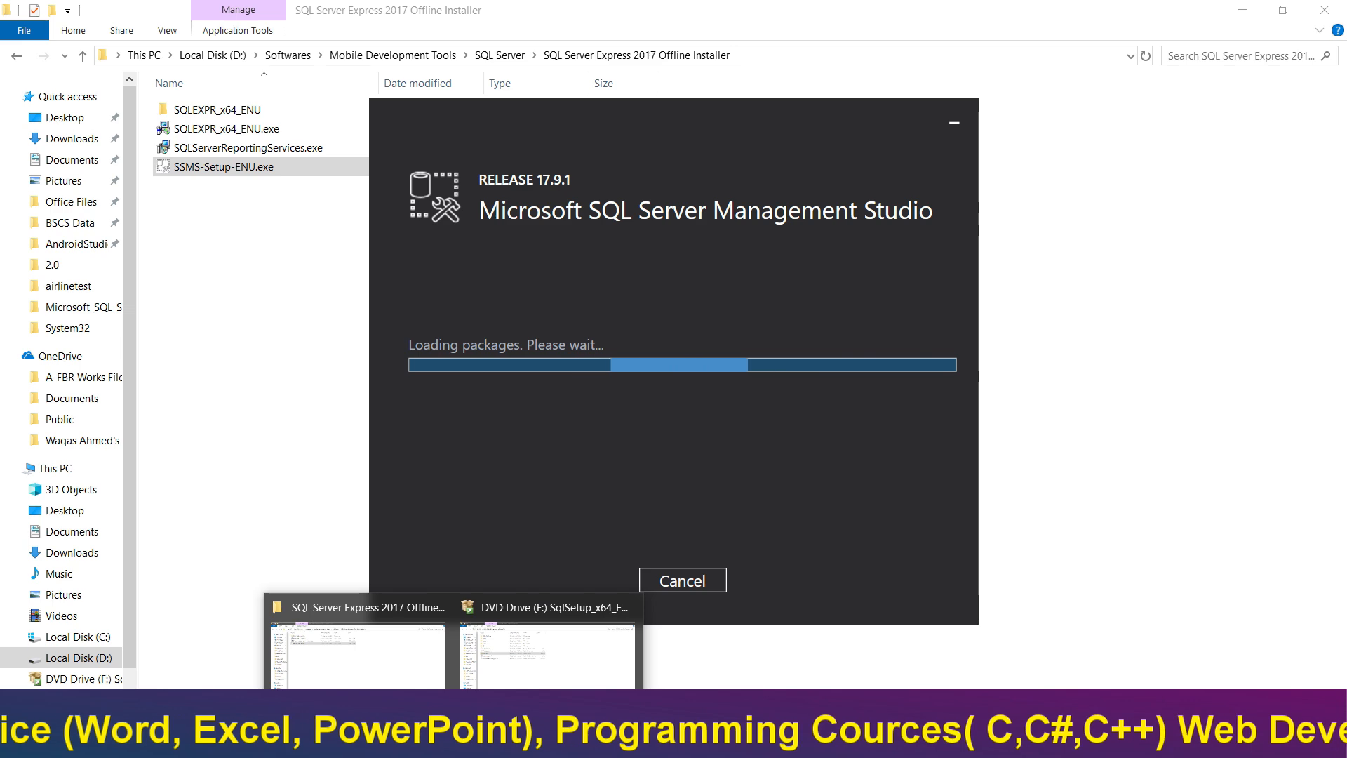
left_click(410, 742)
scroll(584, 274, "down", 2)
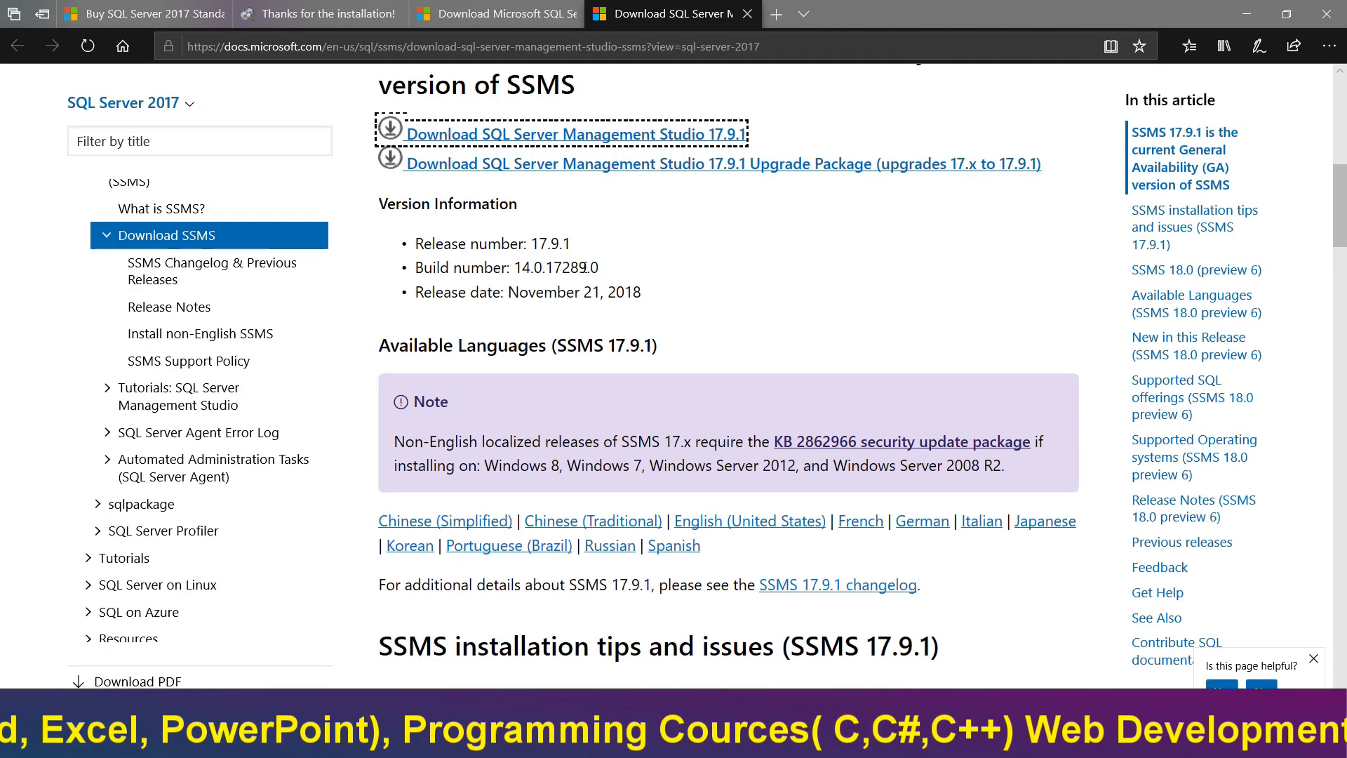
left_click_drag(580, 235, 524, 241)
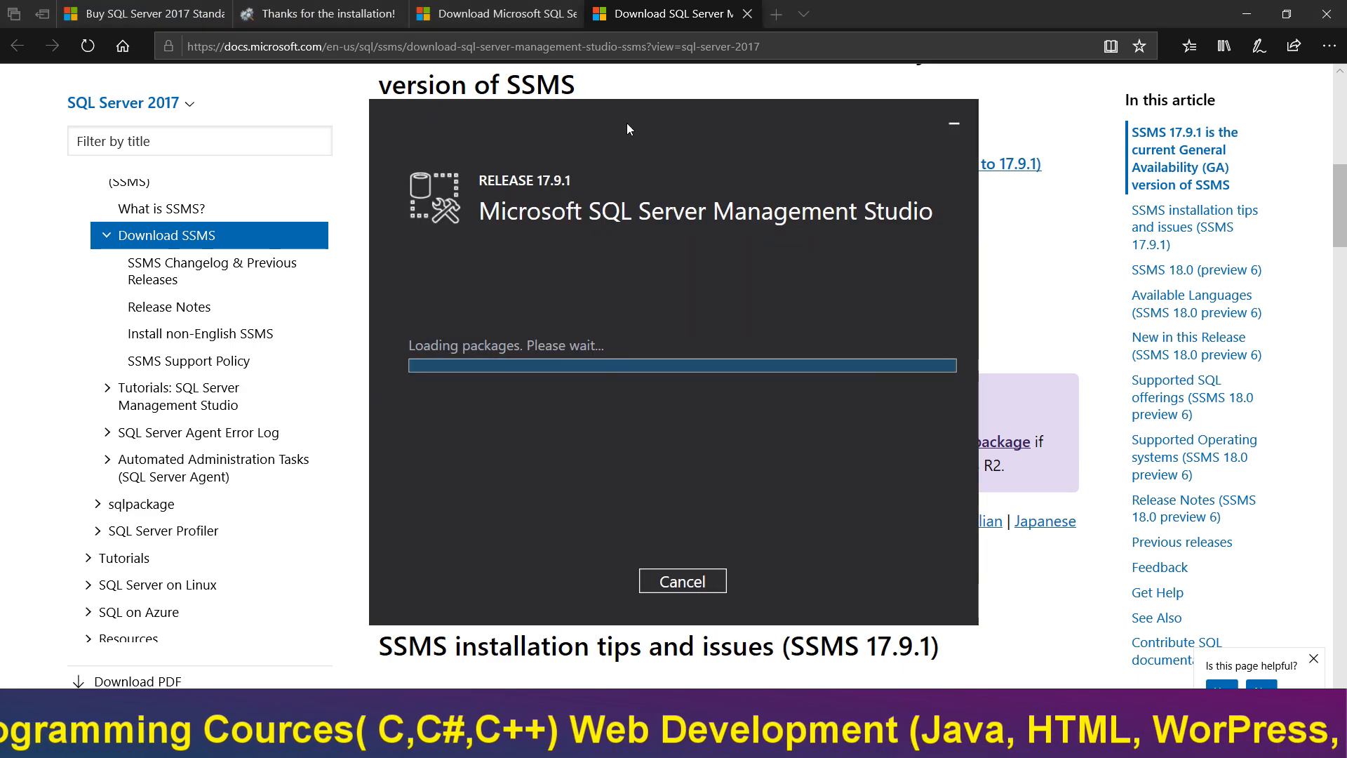
left_click_drag(627, 124, 627, 139)
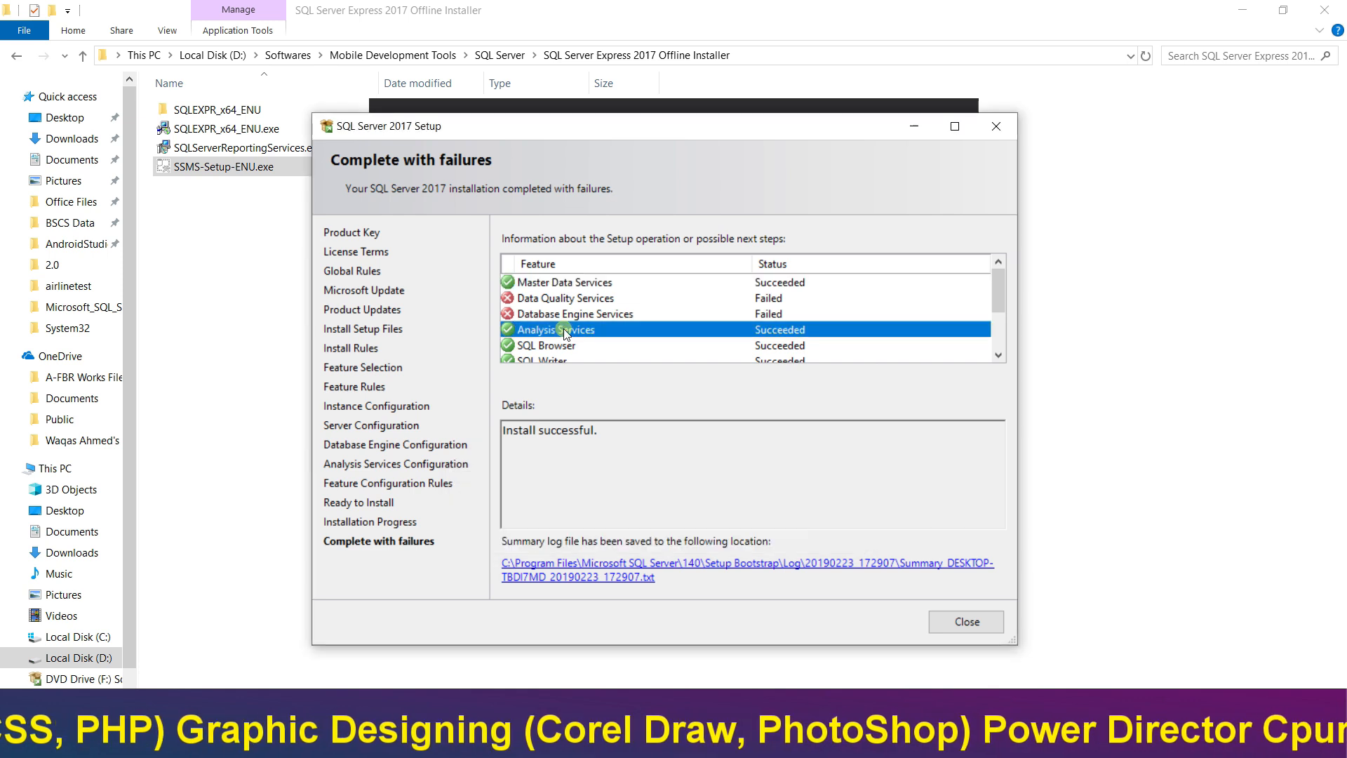
Step: Review the per-feature installation results and the Database Engine Services details in SQL Server 2017 Setup, and close the wizard
scroll(565, 334, "down", 2)
scroll(566, 337, "up", 2)
left_click(566, 336)
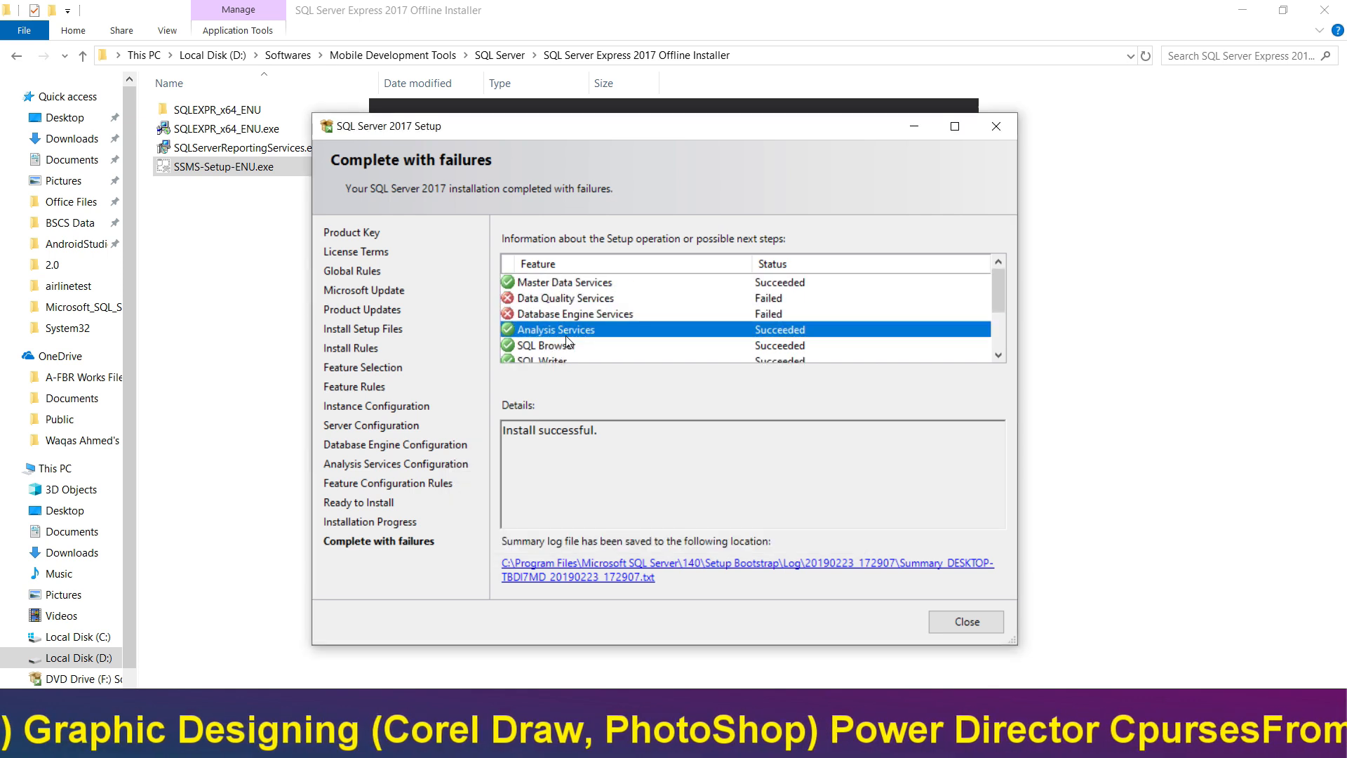
left_click(576, 314)
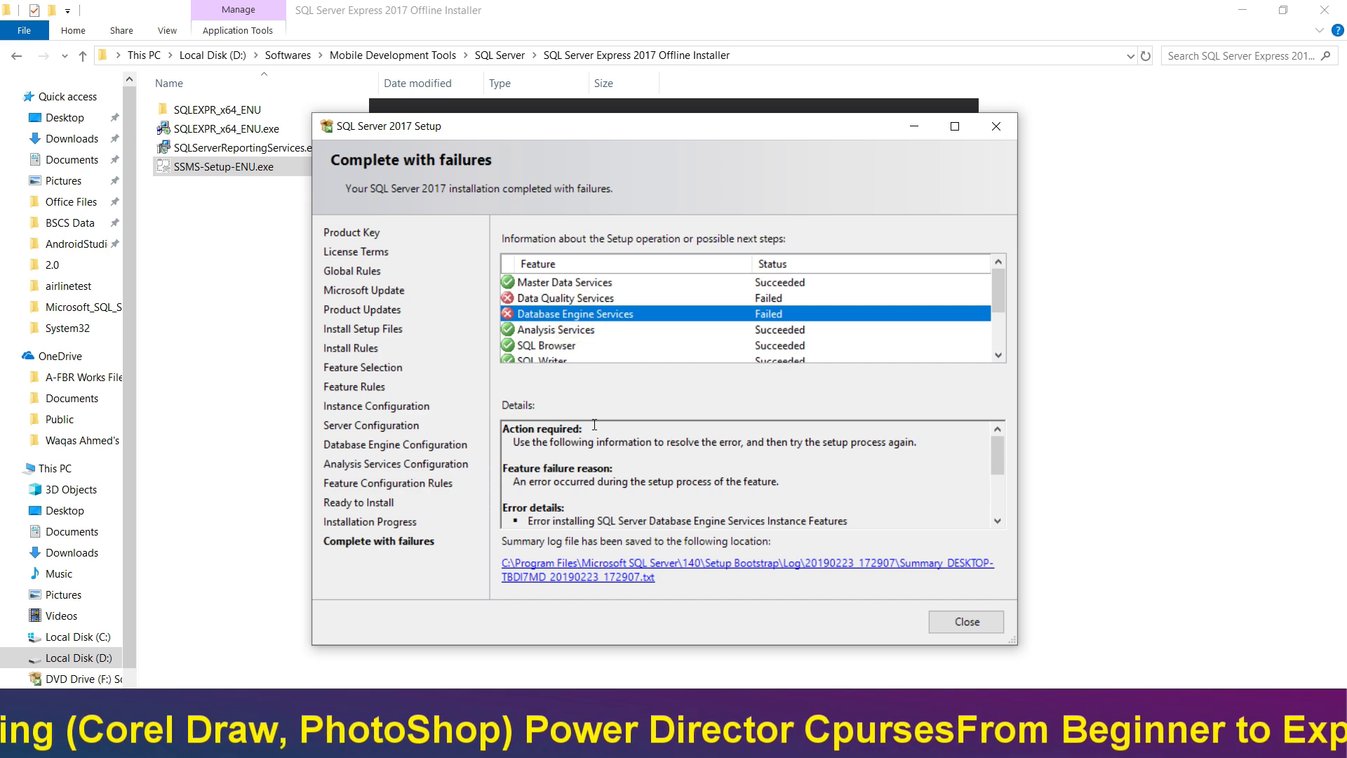
scroll(600, 458, "down", 3)
scroll(601, 344, "down", 2)
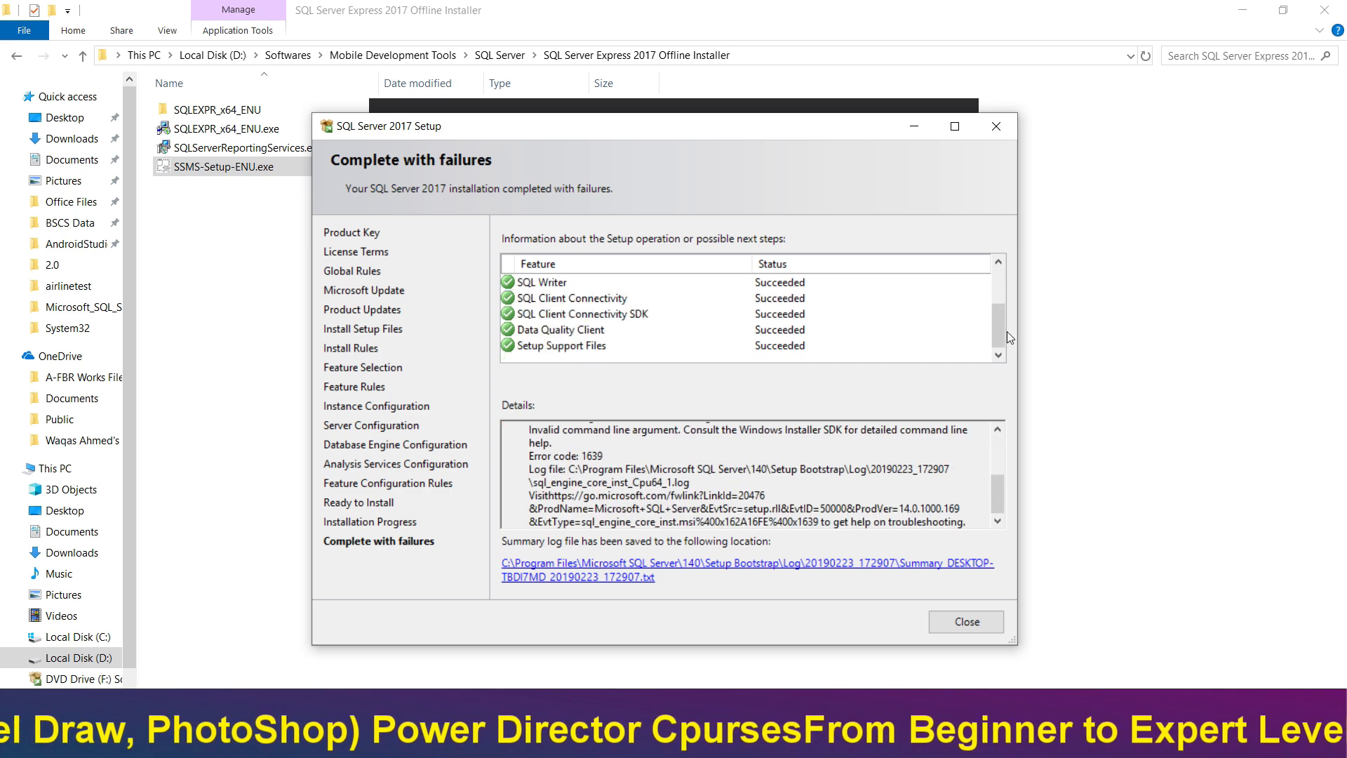
left_click_drag(992, 325, 995, 292)
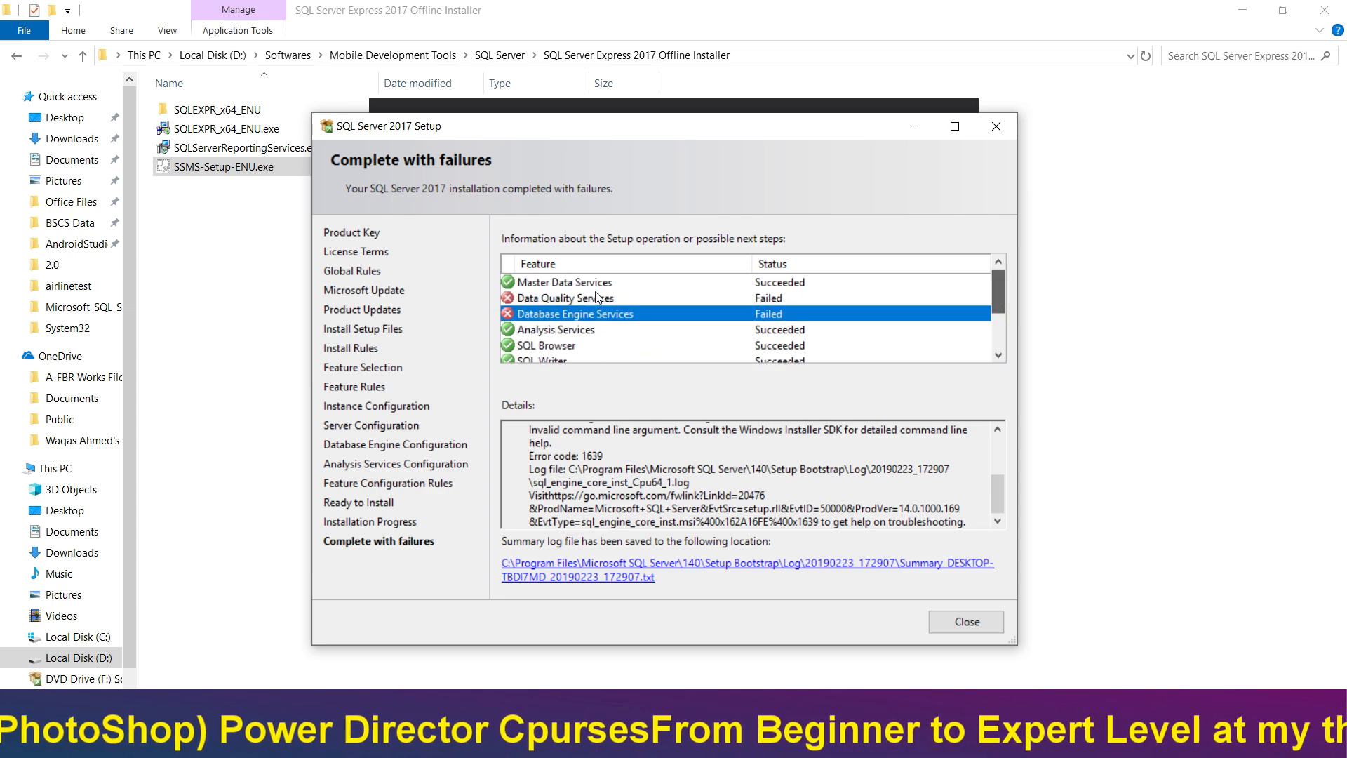
left_click(958, 622)
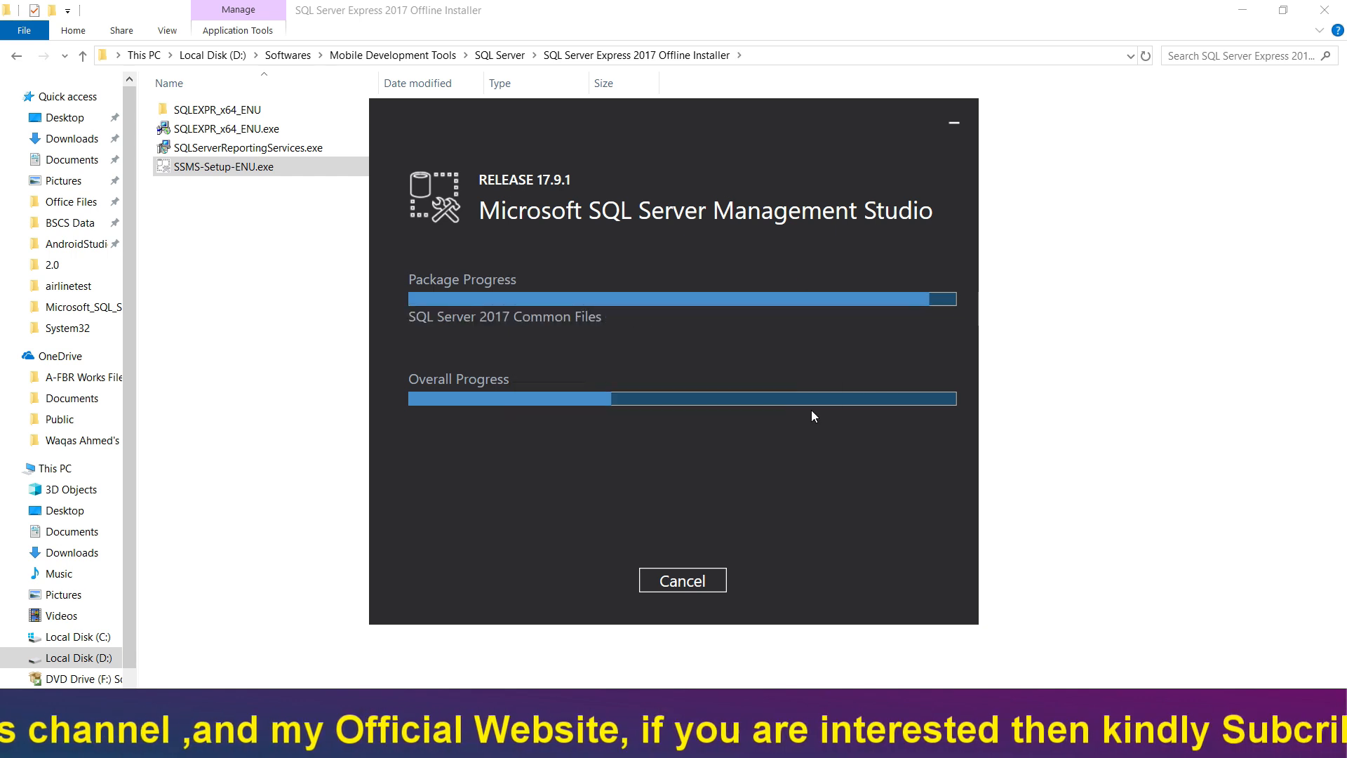
Step: Run SETUP.EXE from the 1f18226350e4f60f8c2bceacadf25f16 folder on Local Disk (D:) and check the Management Studio installation progress
mouse_move(454, 742)
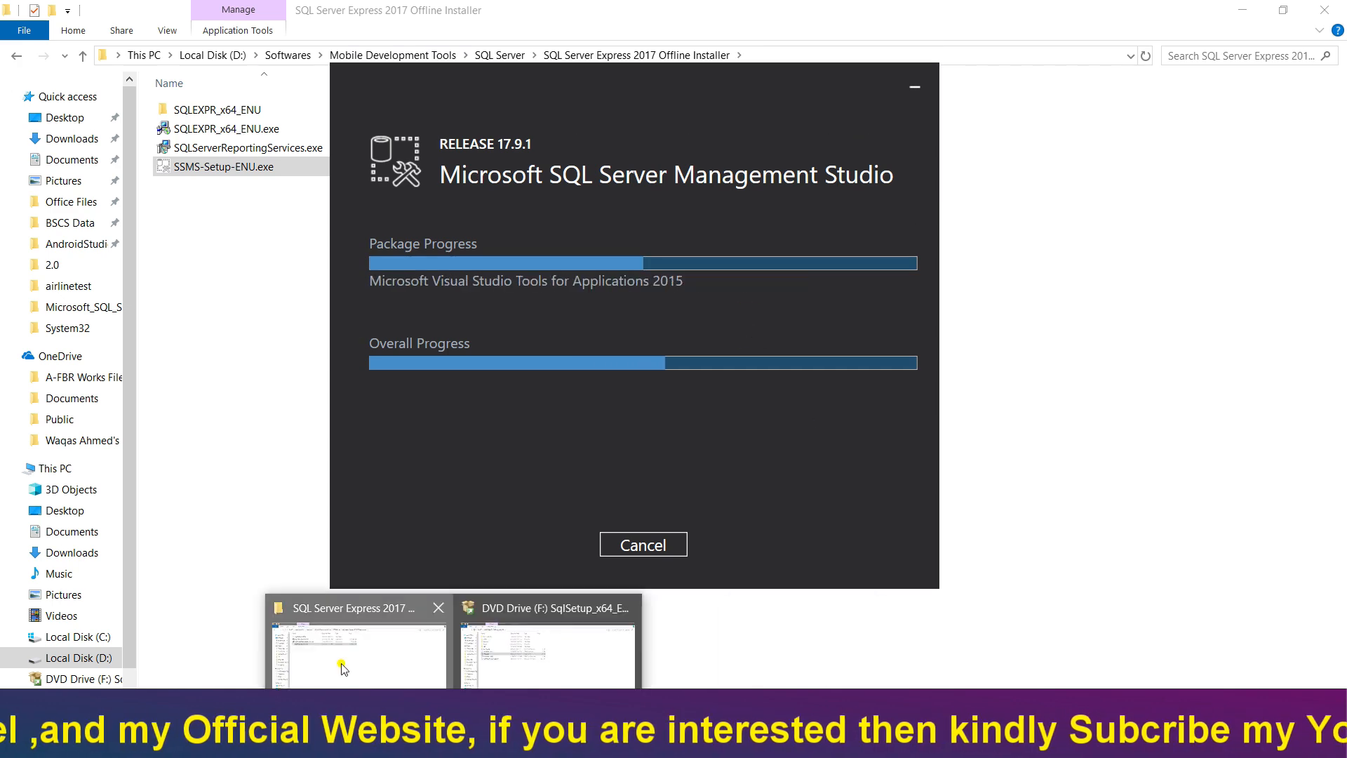
left_click(342, 665)
left_click(78, 658)
double_click(310, 323)
left_click(199, 242)
left_click(835, 742)
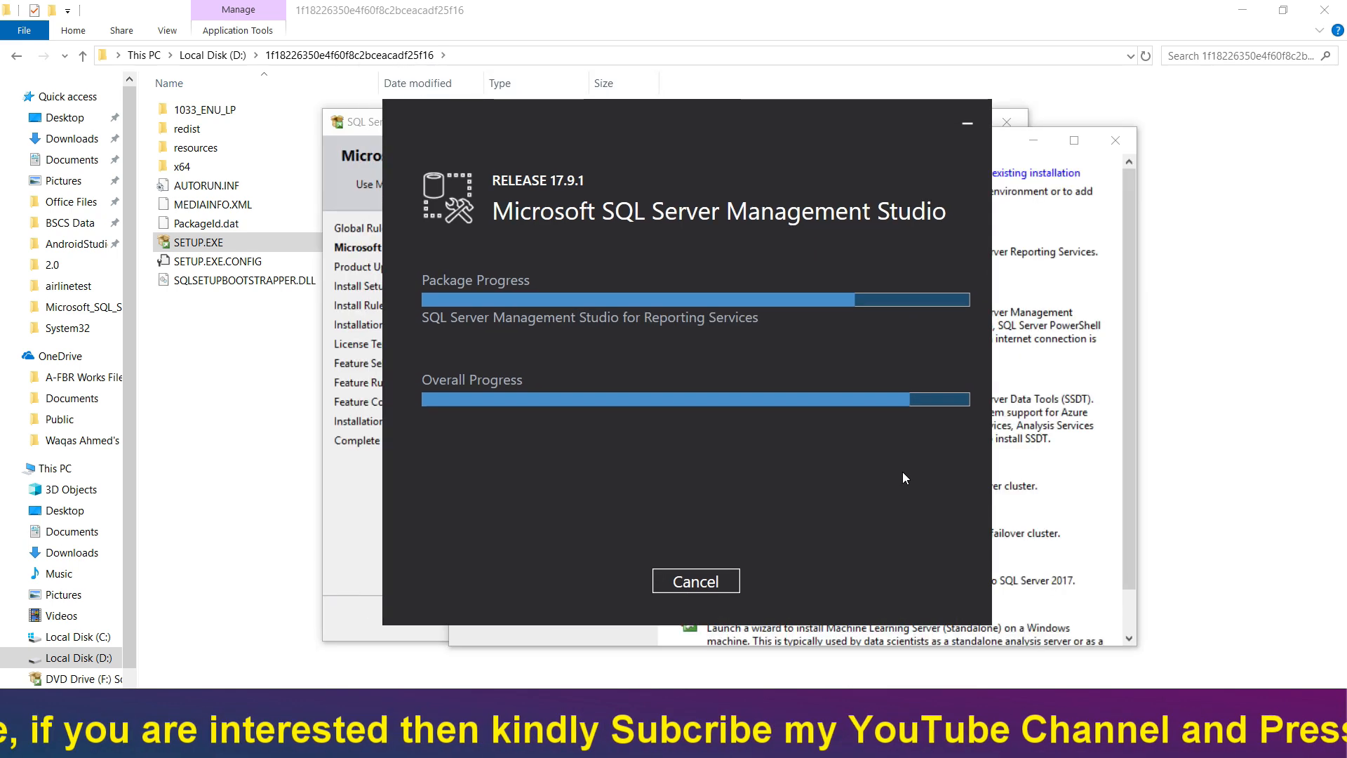
Step: Dismiss the Management Studio installer, minimize the folder windows and search the computer for ssms
left_click(700, 580)
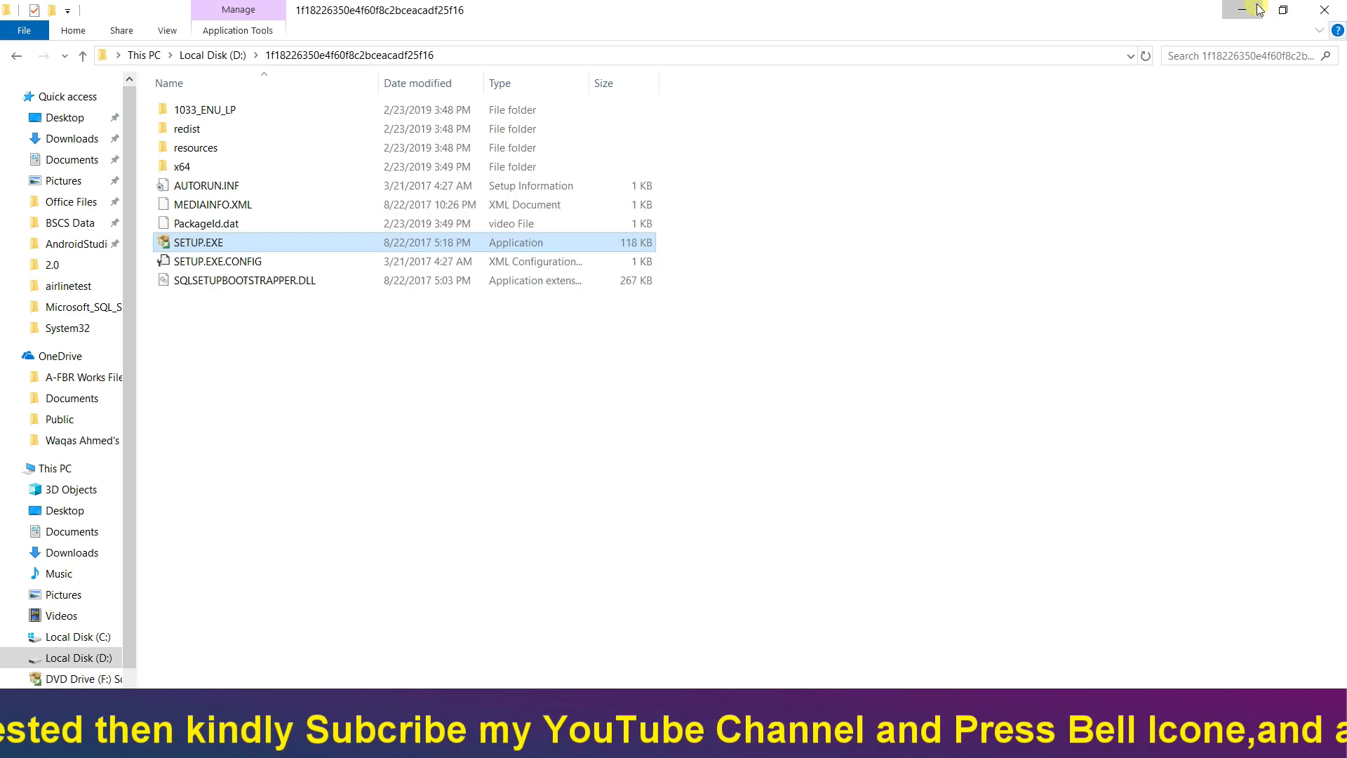
left_click(1242, 9)
left_click(1255, 15)
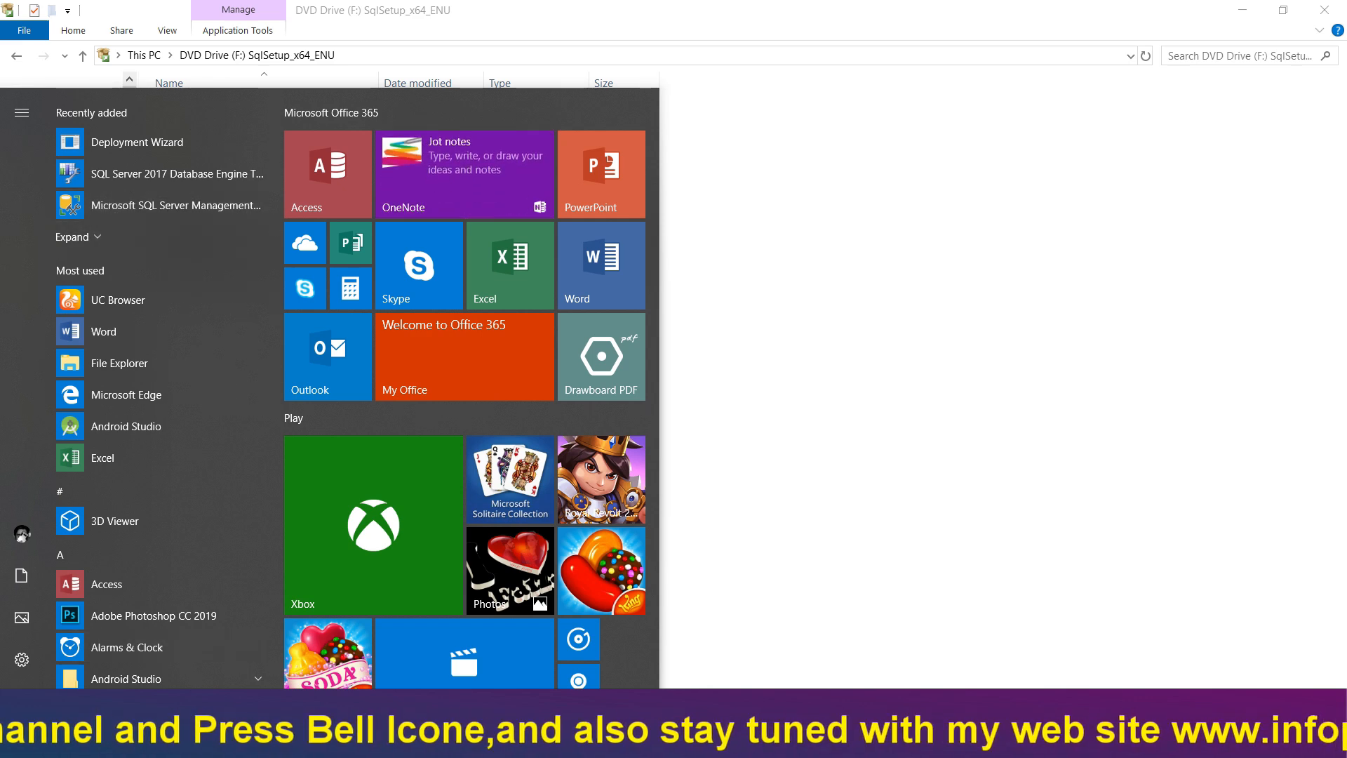
type("ssms")
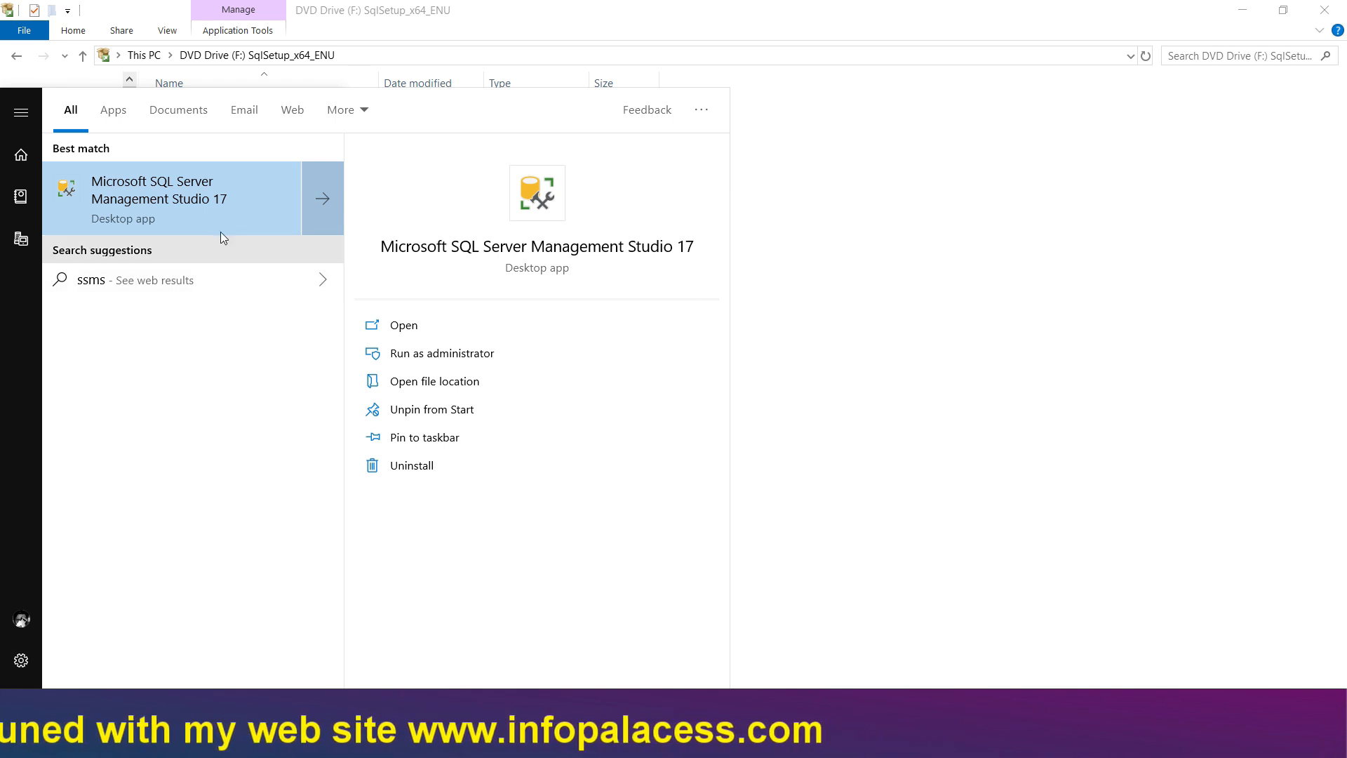
Step: Launch Microsoft SQL Server Management Studio 17 from the search results
left_click(189, 196)
right_click(189, 195)
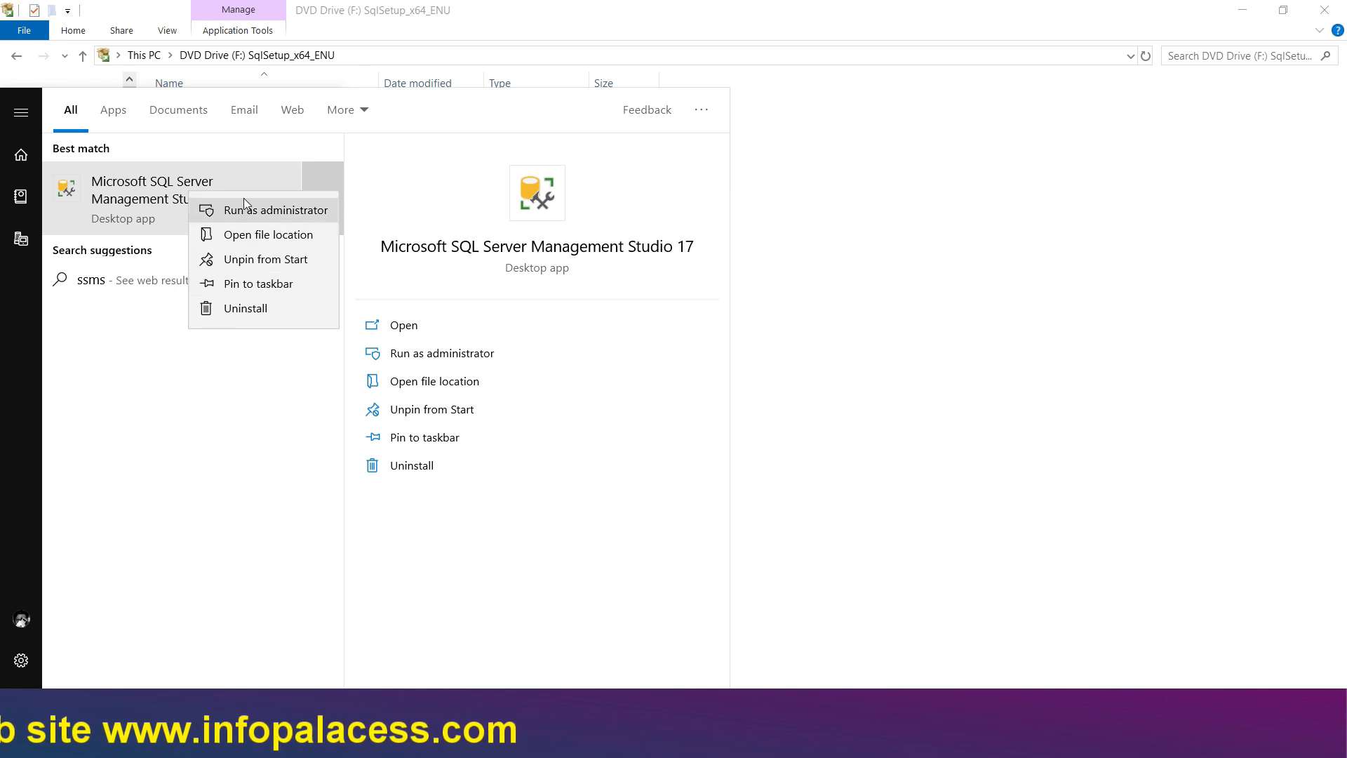
left_click(122, 191)
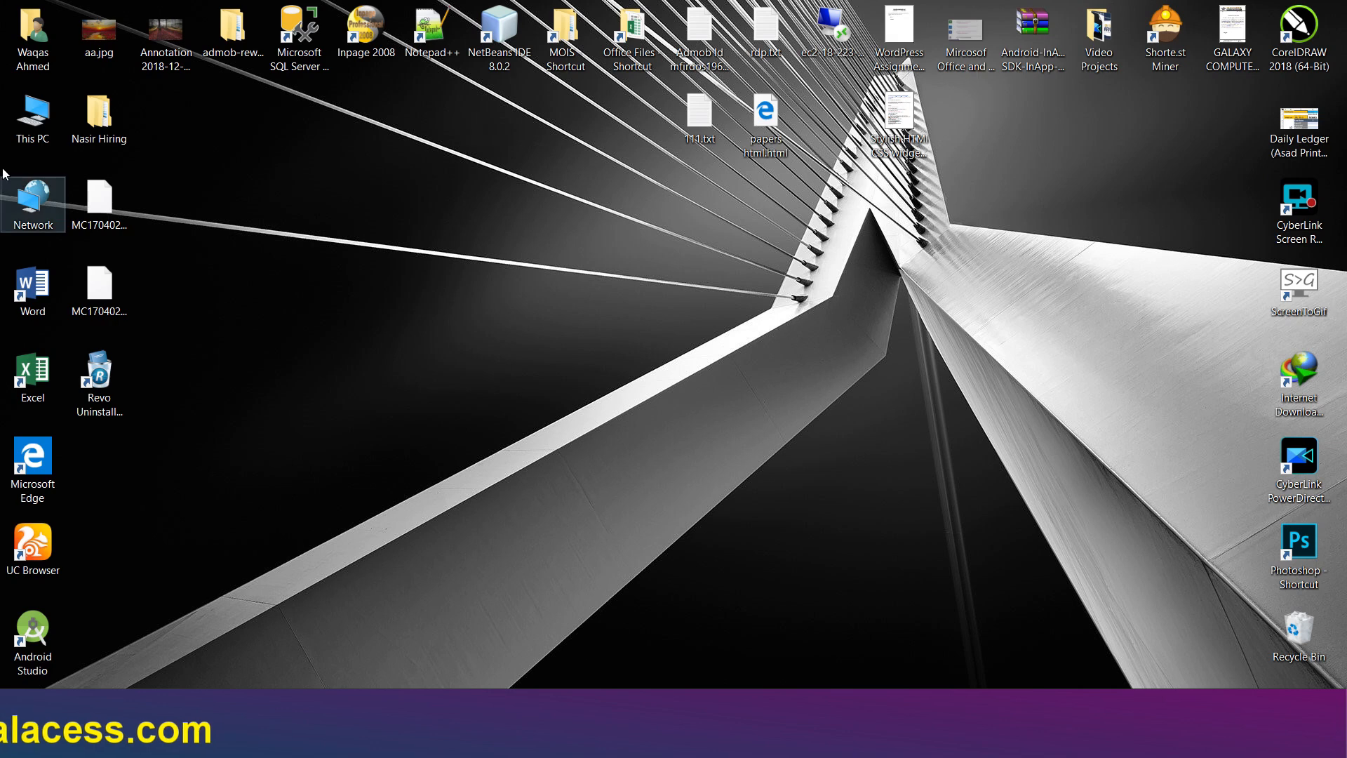
Step: Create a desktop shortcut for Microsoft SQL Server Management Studio 17 and compare it with the existing shortcut
key("super")
left_click(127, 206)
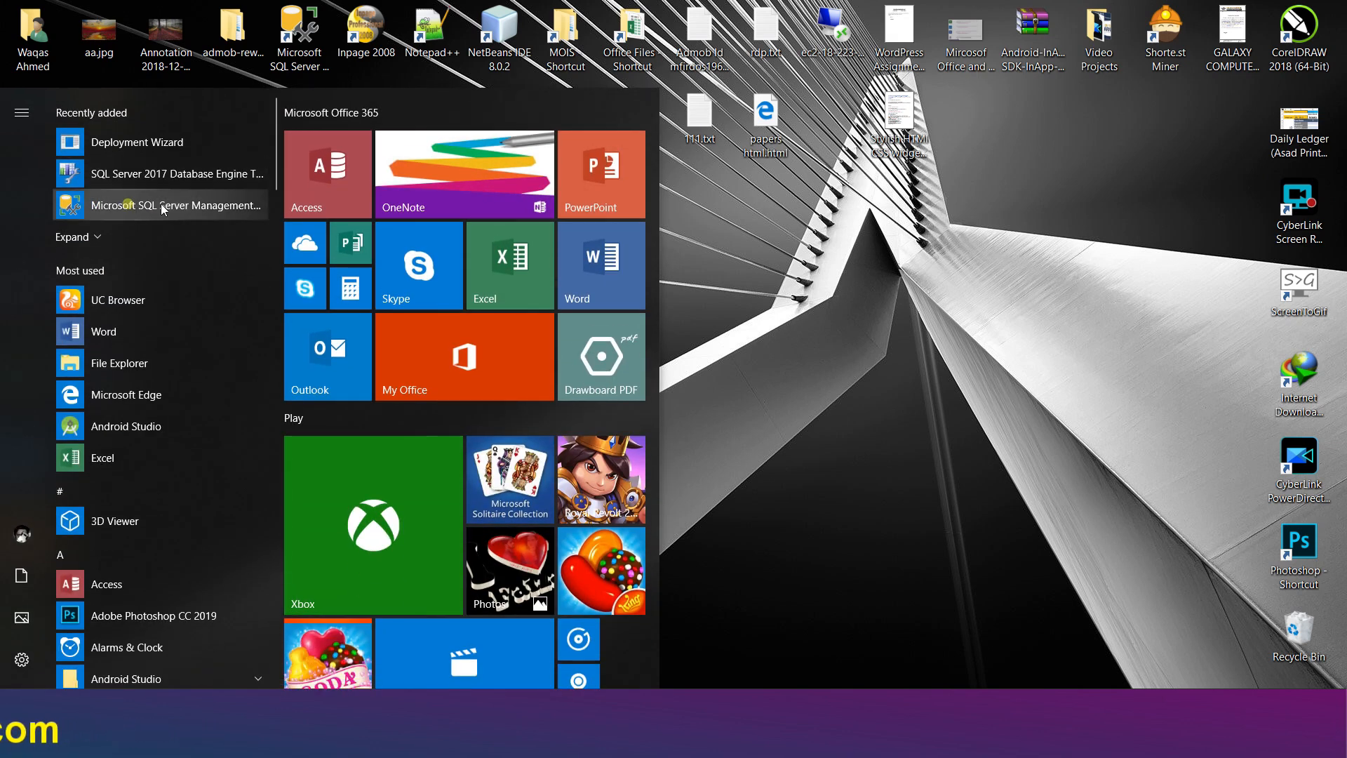
left_click_drag(916, 309, 910, 327)
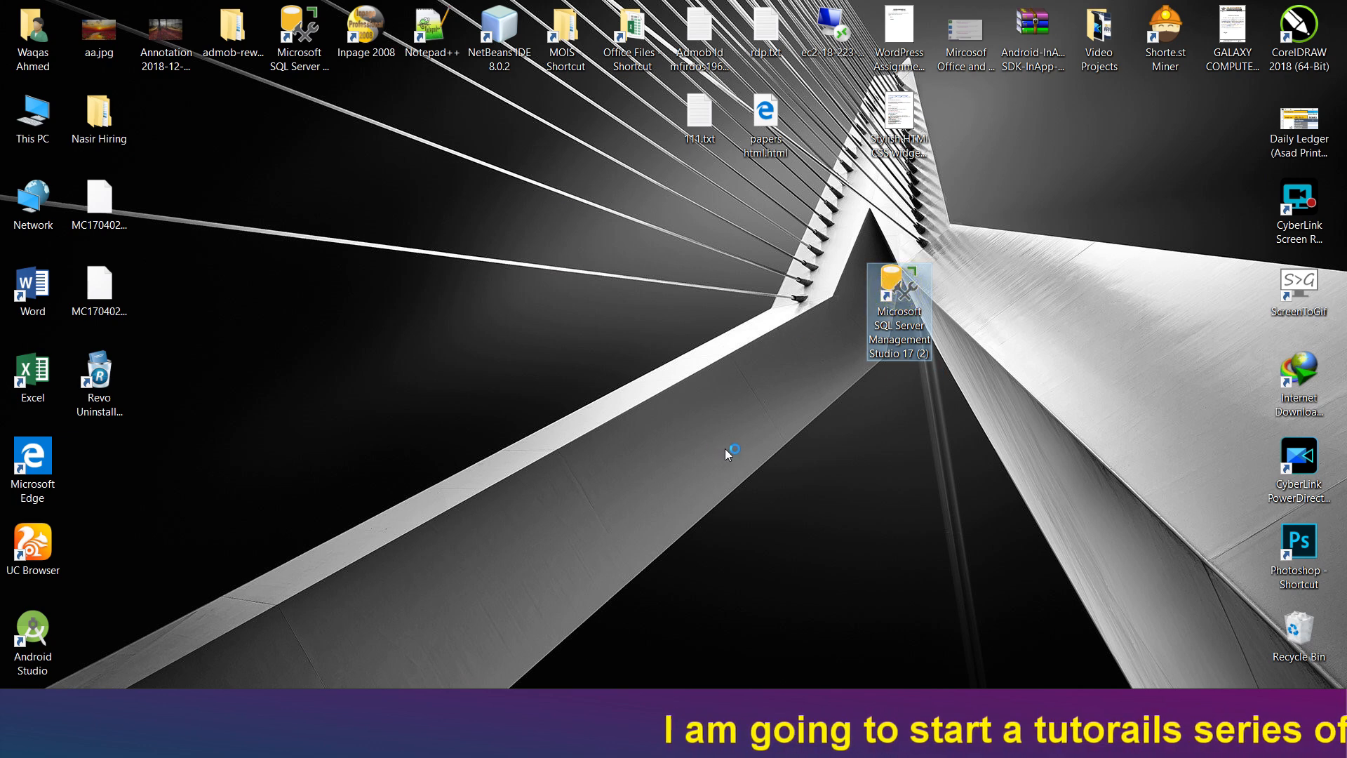
left_click(301, 63)
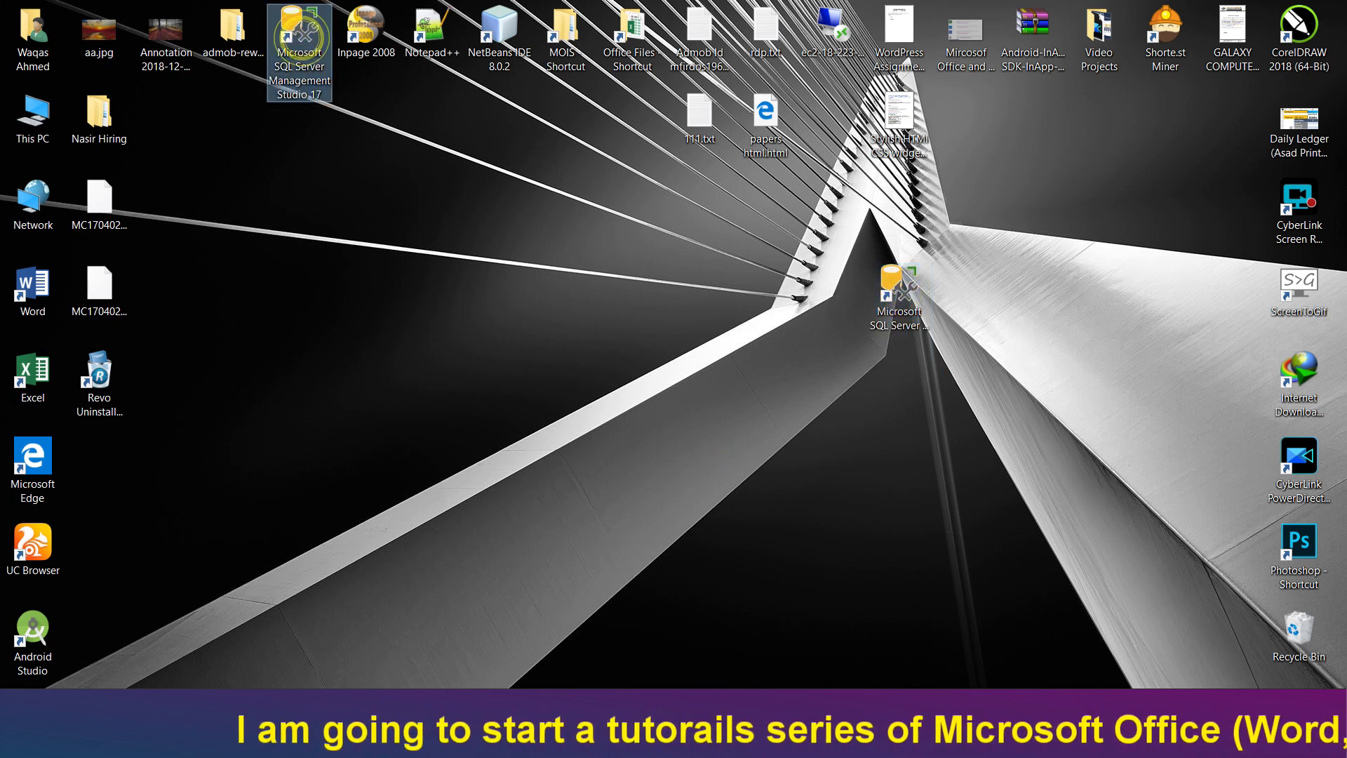
left_click_drag(899, 299, 288, 48)
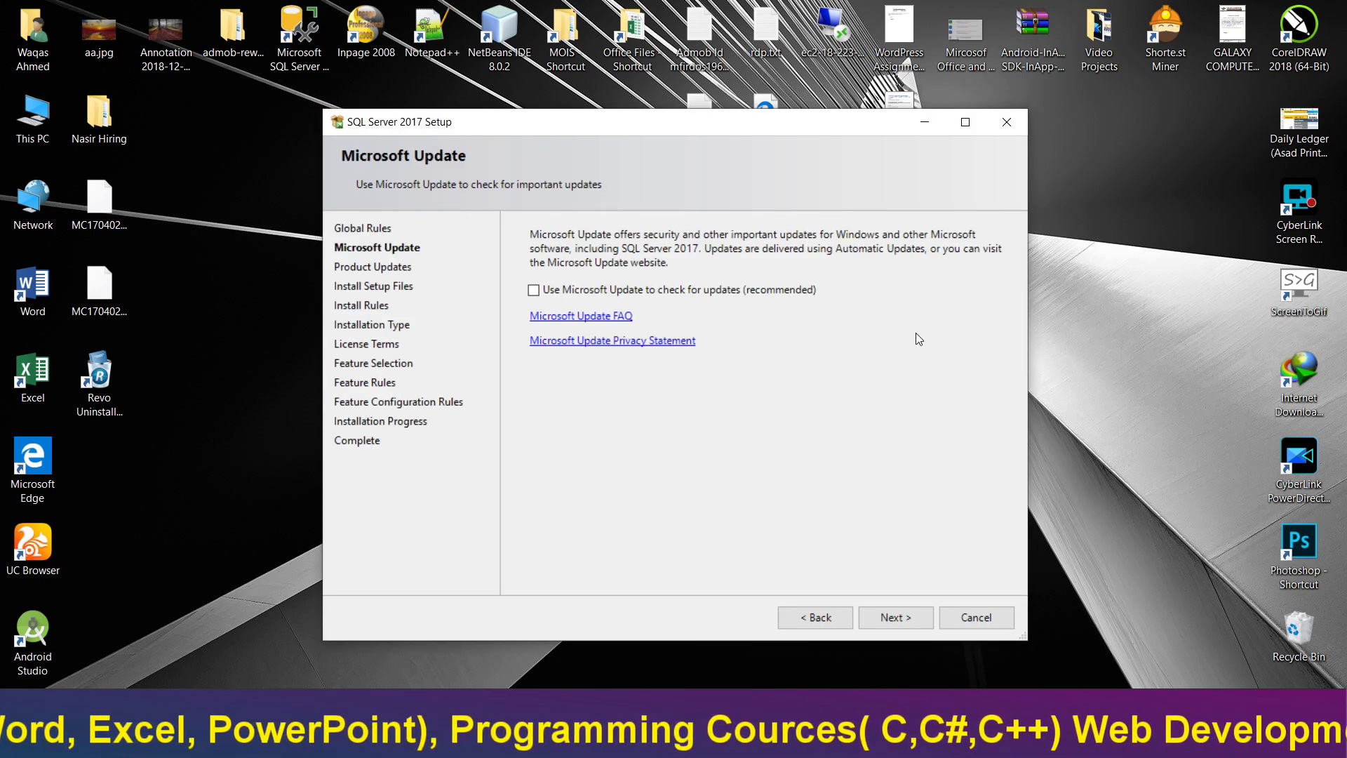
Step: Minimize the SQL Server 2017 Setup wizard and check the Reporting Services option in SQL Server Installation Center
left_click(924, 121)
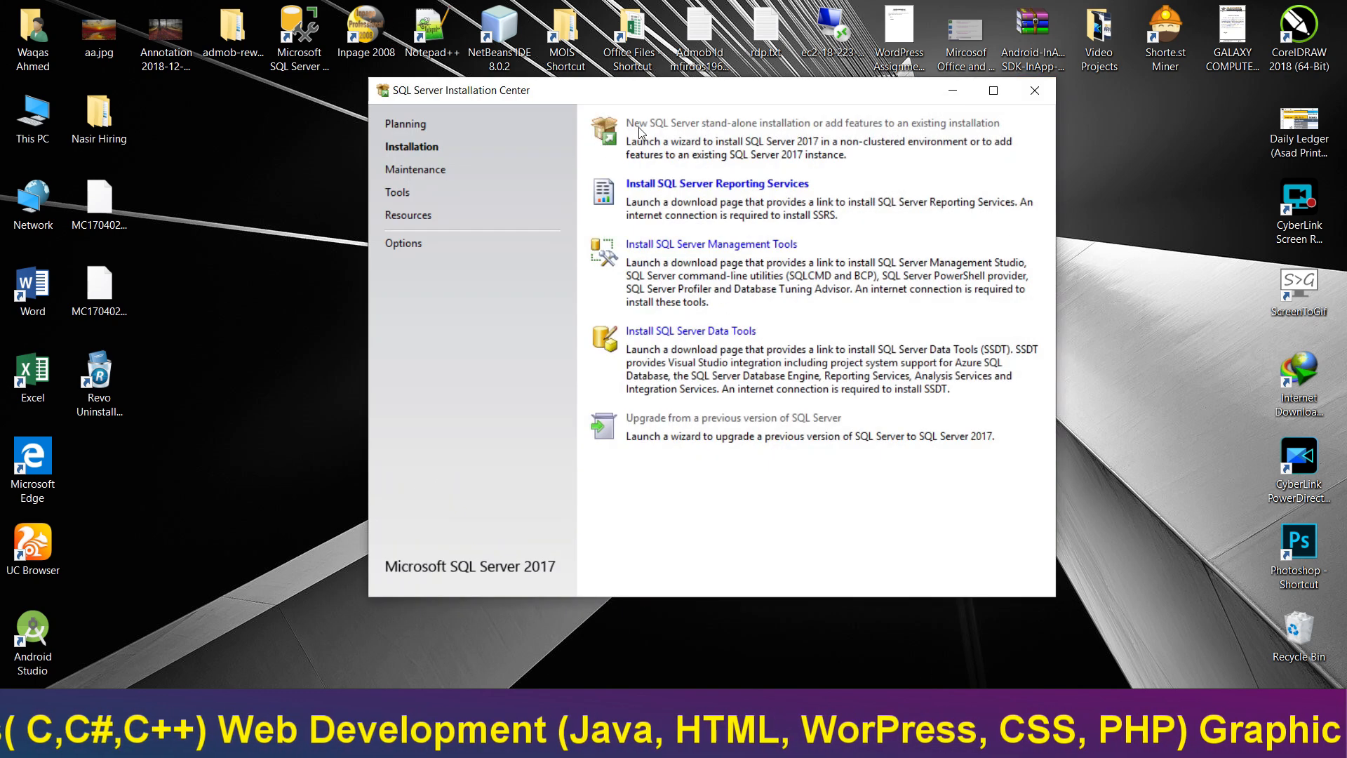
left_click(695, 186)
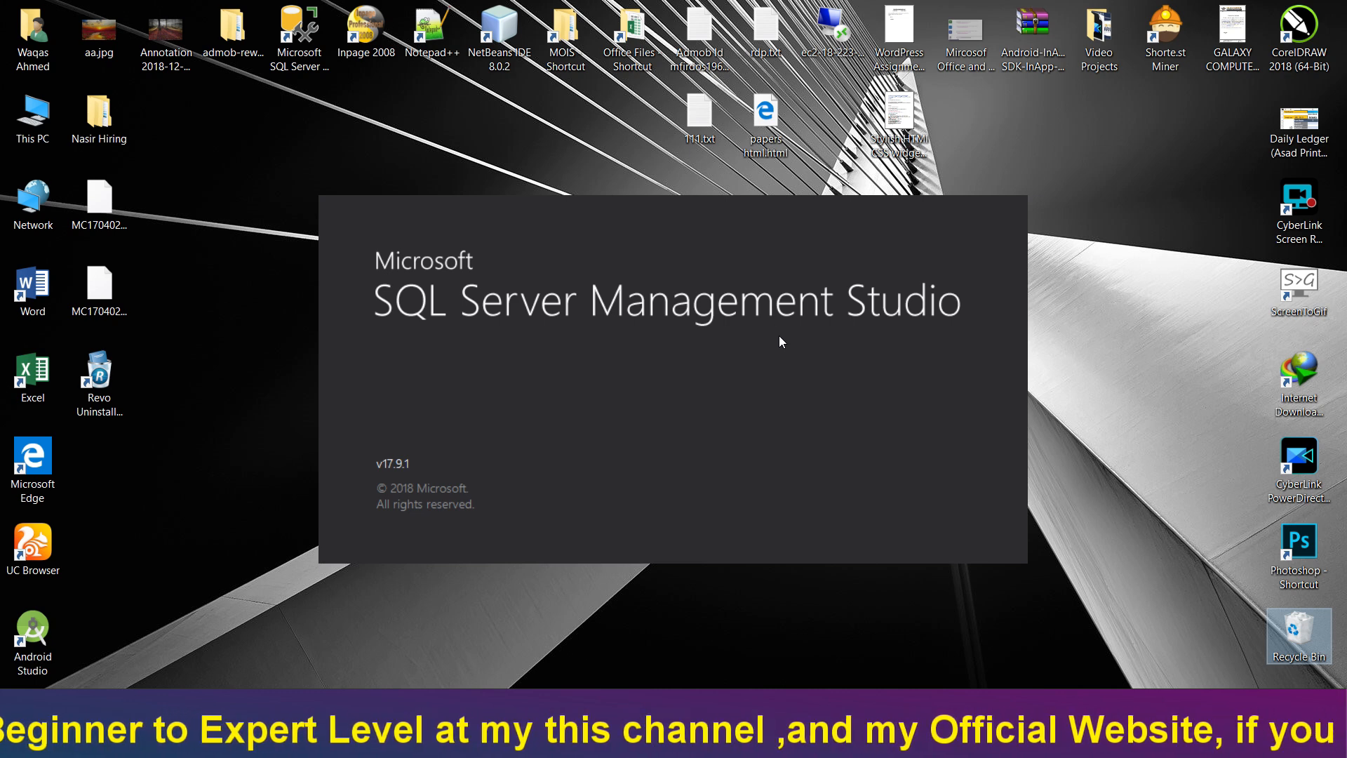
left_click(744, 380)
Step: Set the server type to Database Engine in the Connect to Server dialog and review the available server types
left_click(619, 239)
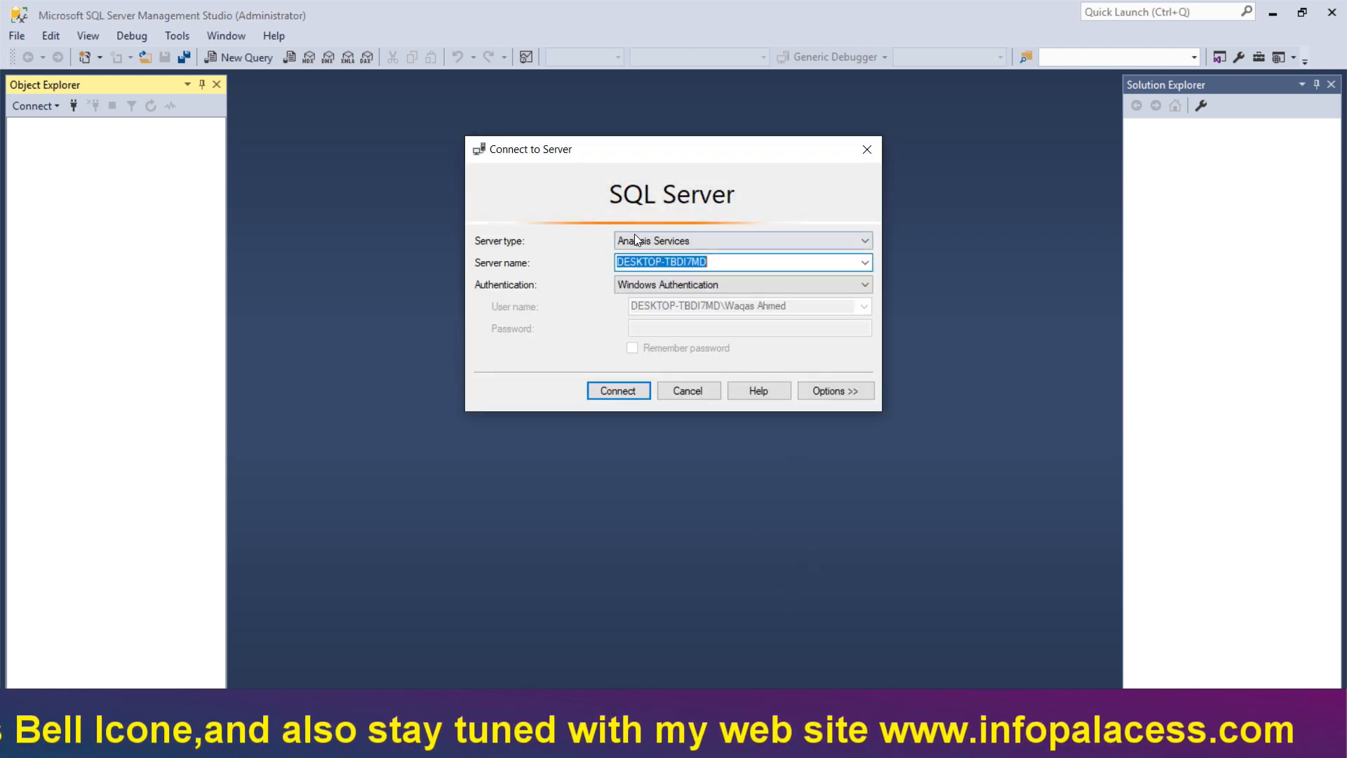
left_click(704, 240)
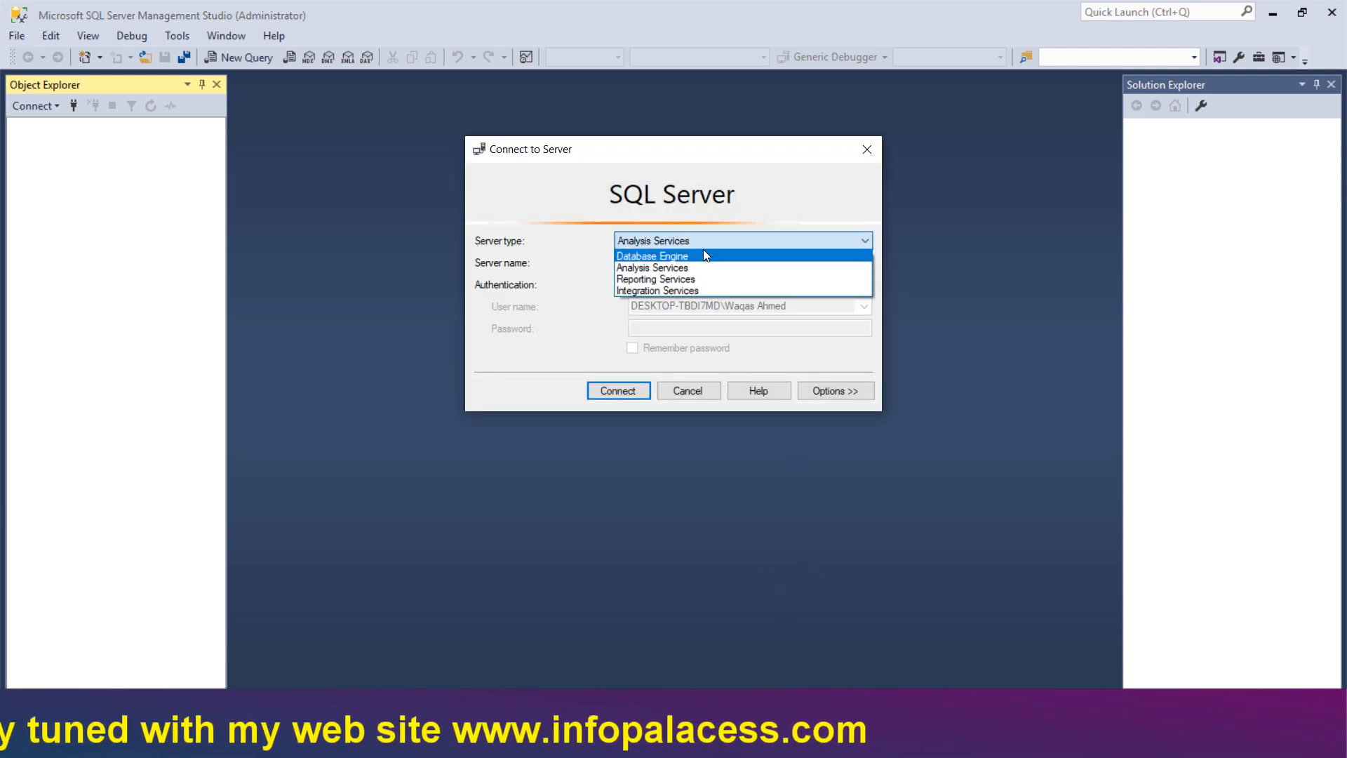
left_click(701, 256)
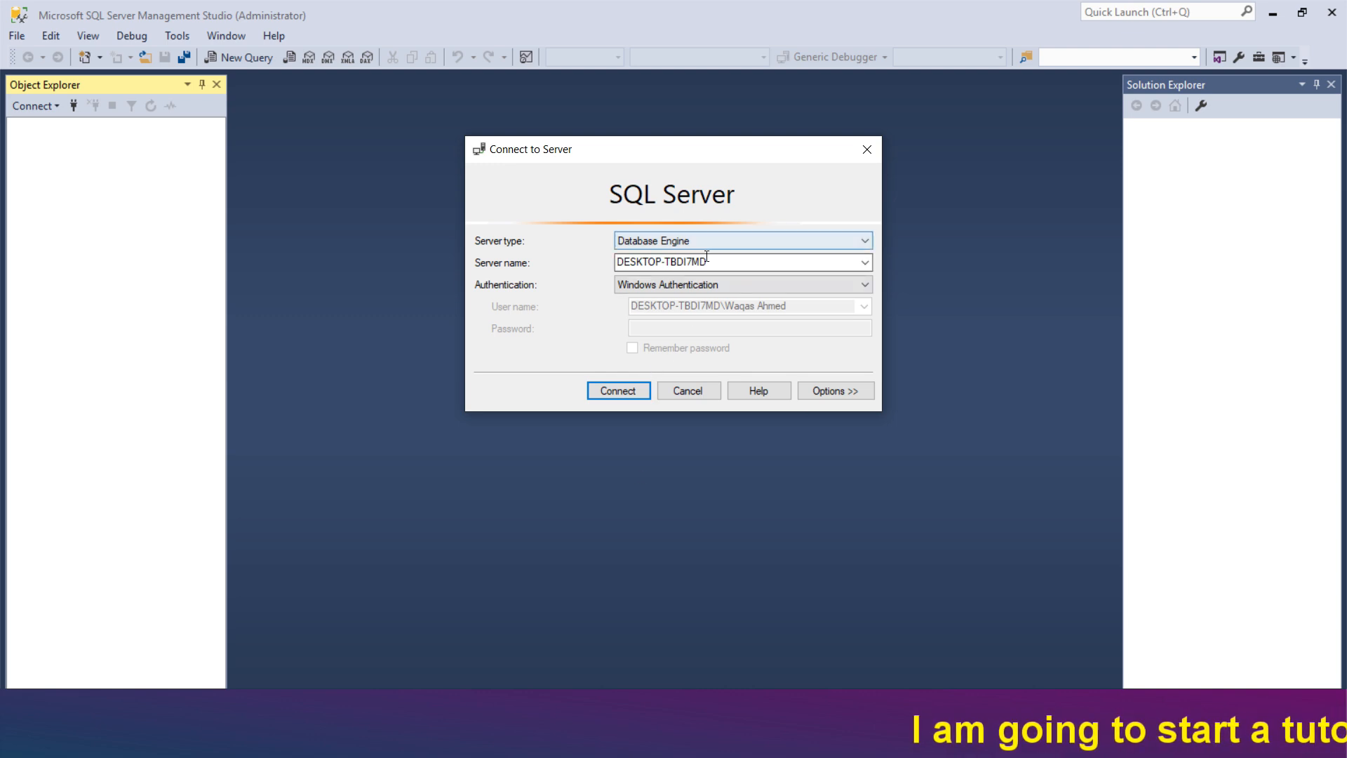
left_click(686, 240)
left_click(686, 240)
left_click(689, 238)
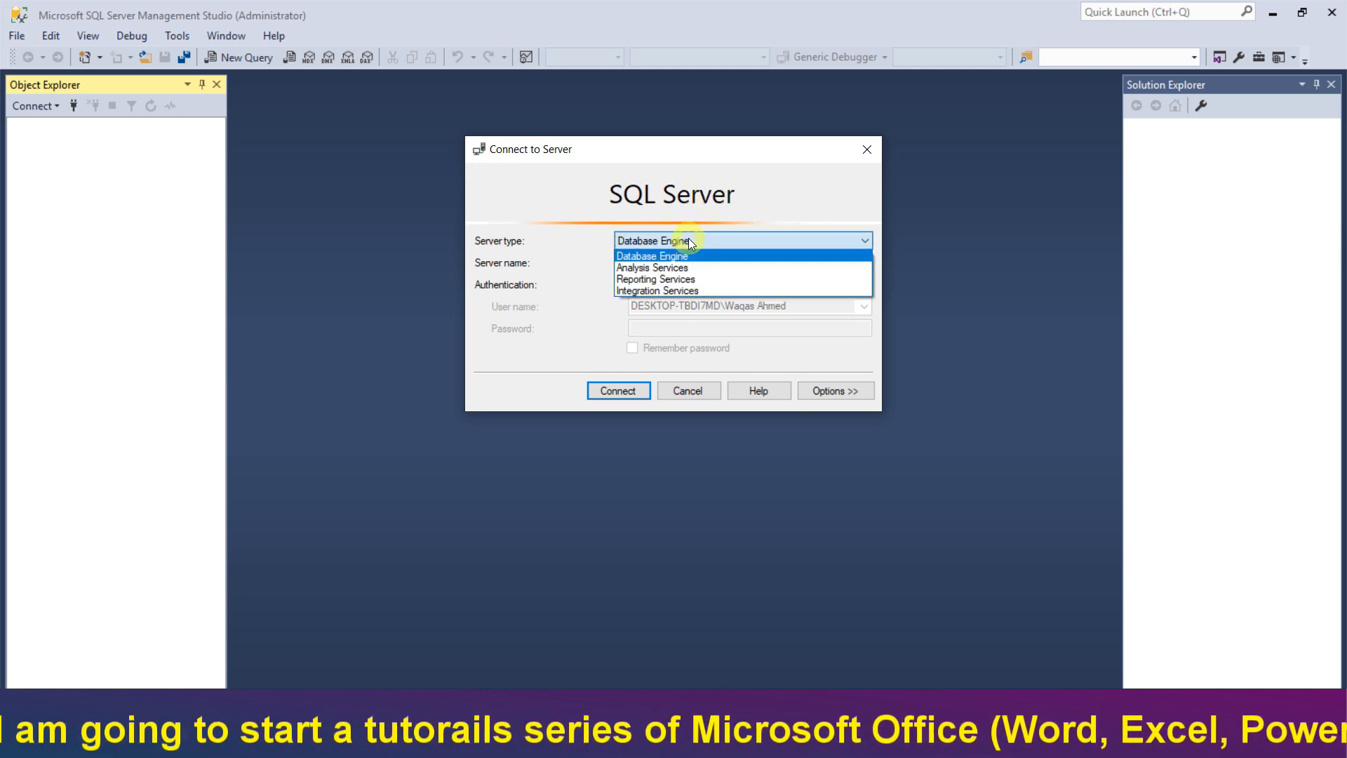
left_click(742, 201)
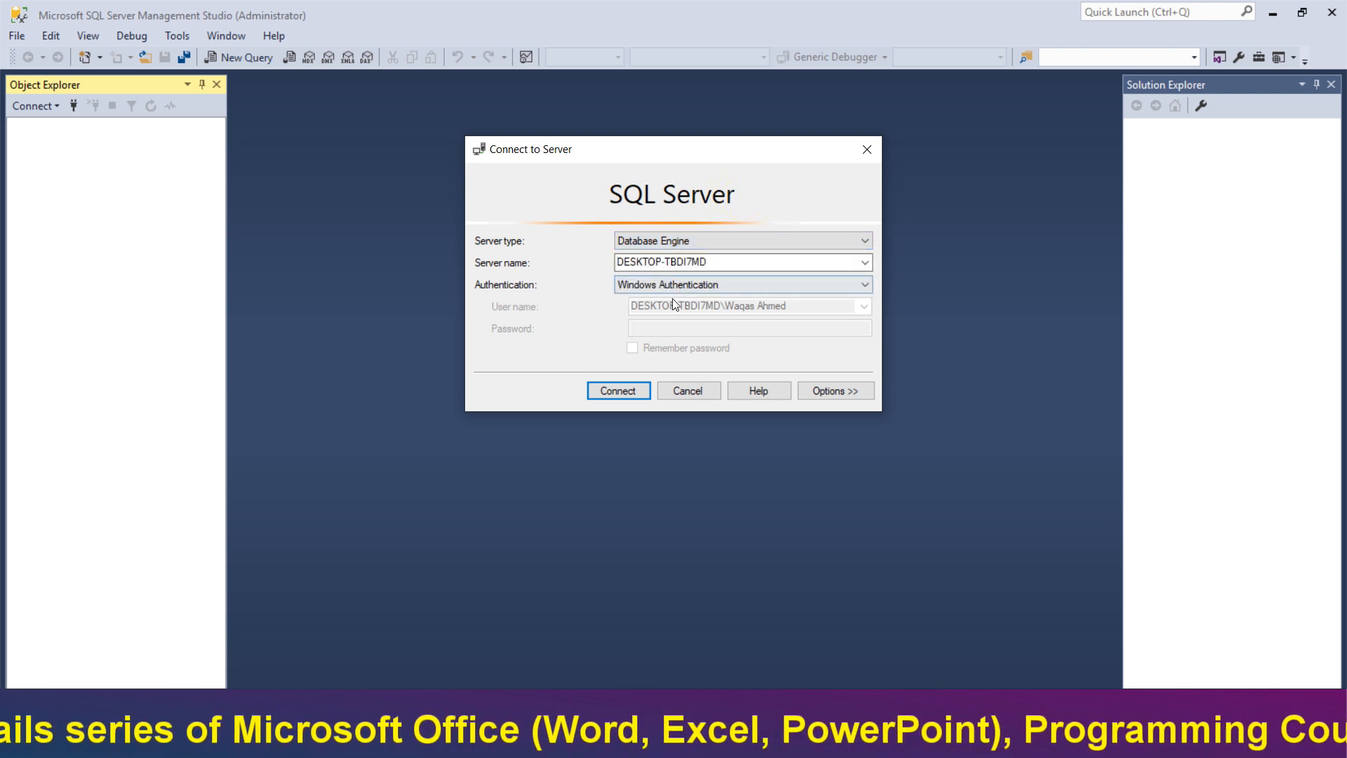
Step: Check the server name choices and try to connect to the Database Engine on DESKTOP-TBDI7MD with Windows Authentication
left_click(807, 262)
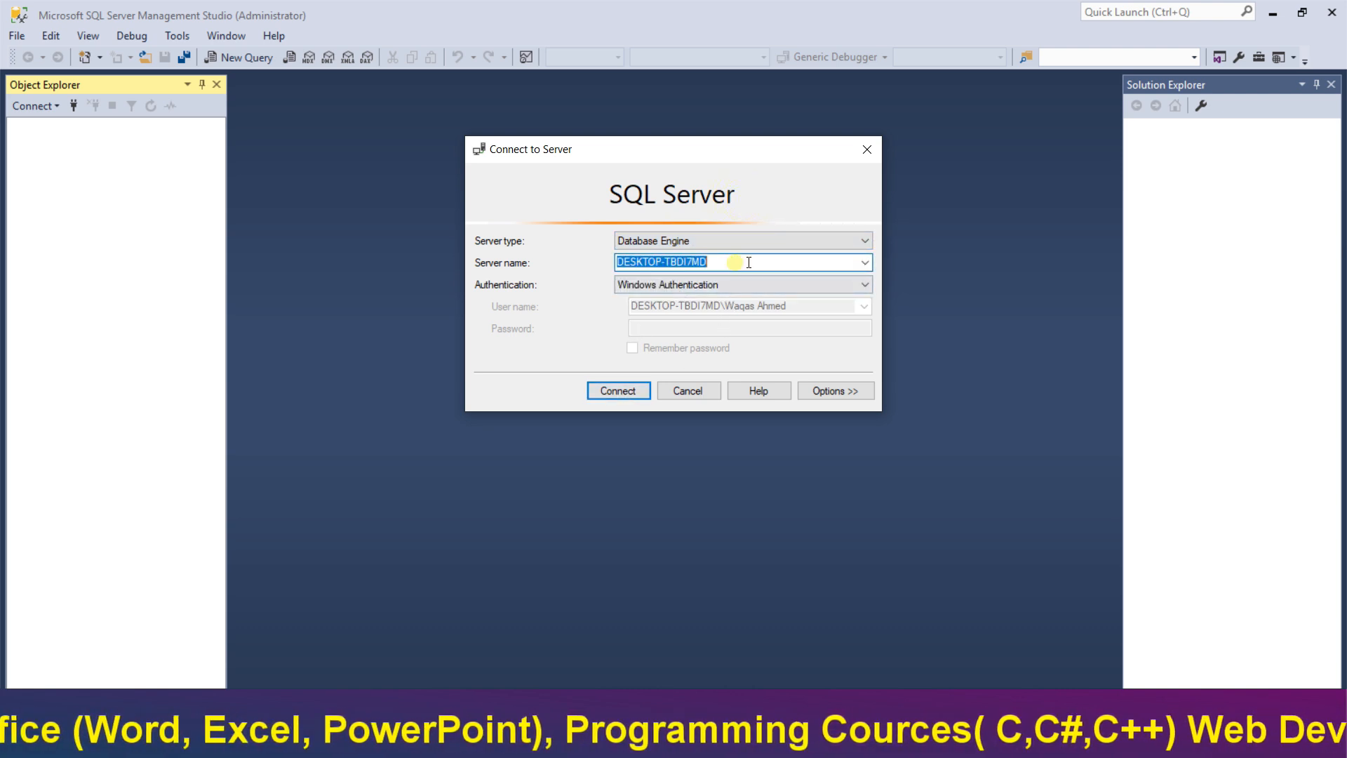
left_click(867, 262)
left_click(866, 263)
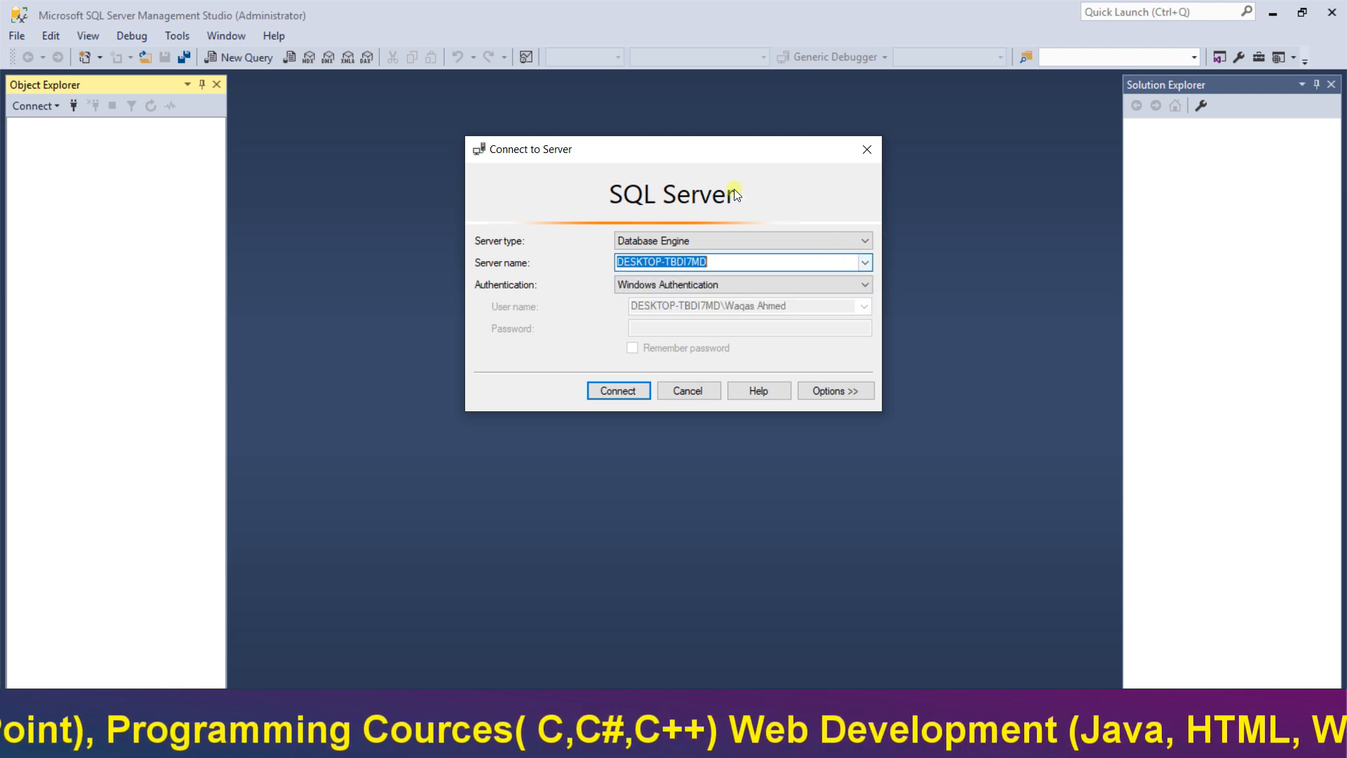
left_click(630, 384)
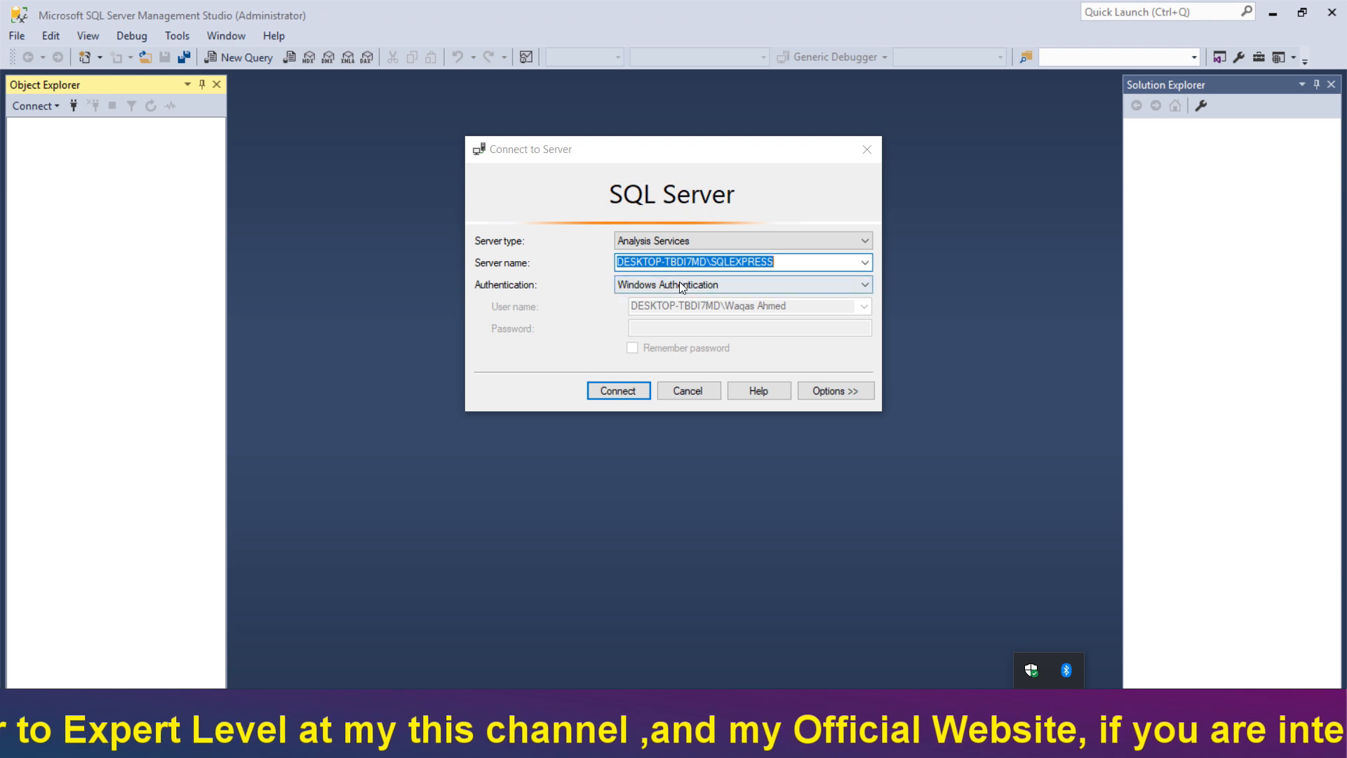
Step: Connect to Analysis Services on DESKTOP-TBDI7MD\SQLEXPRESS using Windows Authentication
left_click(725, 241)
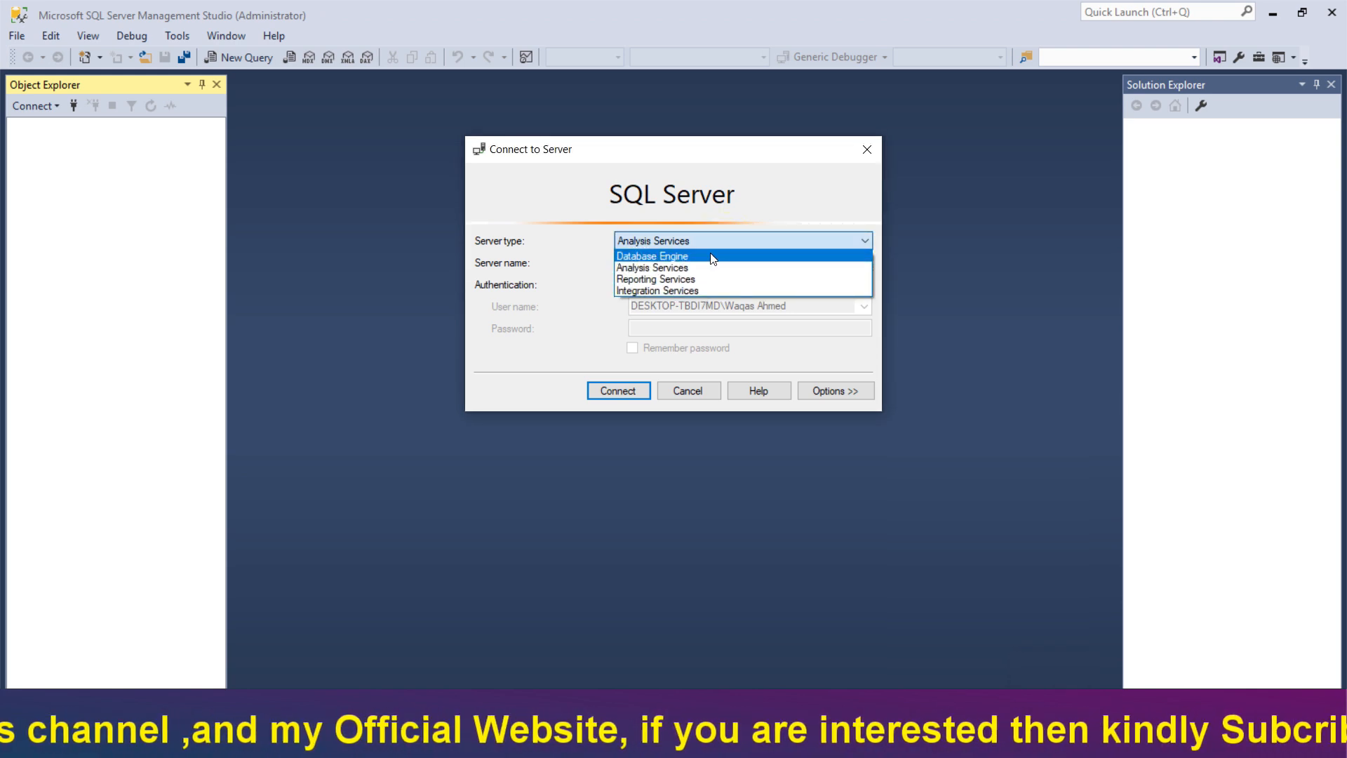
left_click(713, 257)
left_click(752, 238)
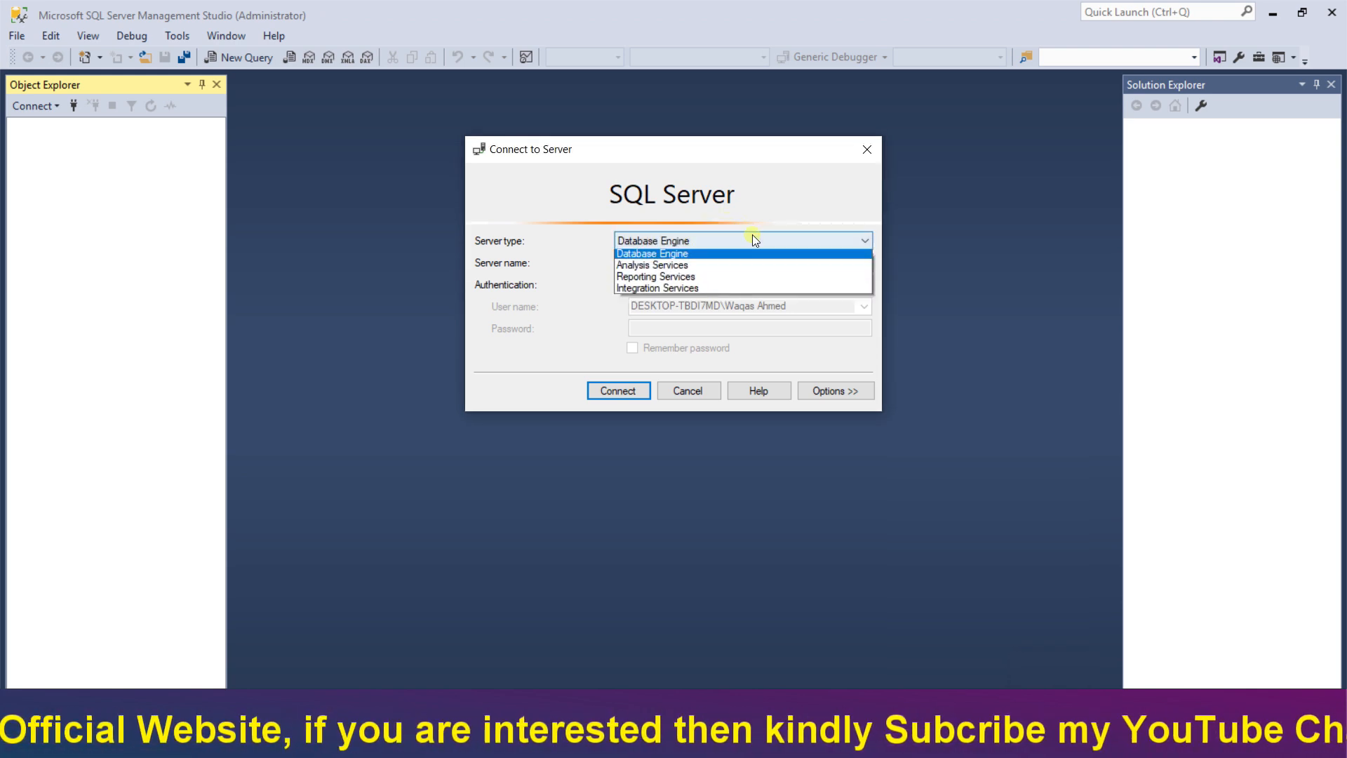
left_click(709, 268)
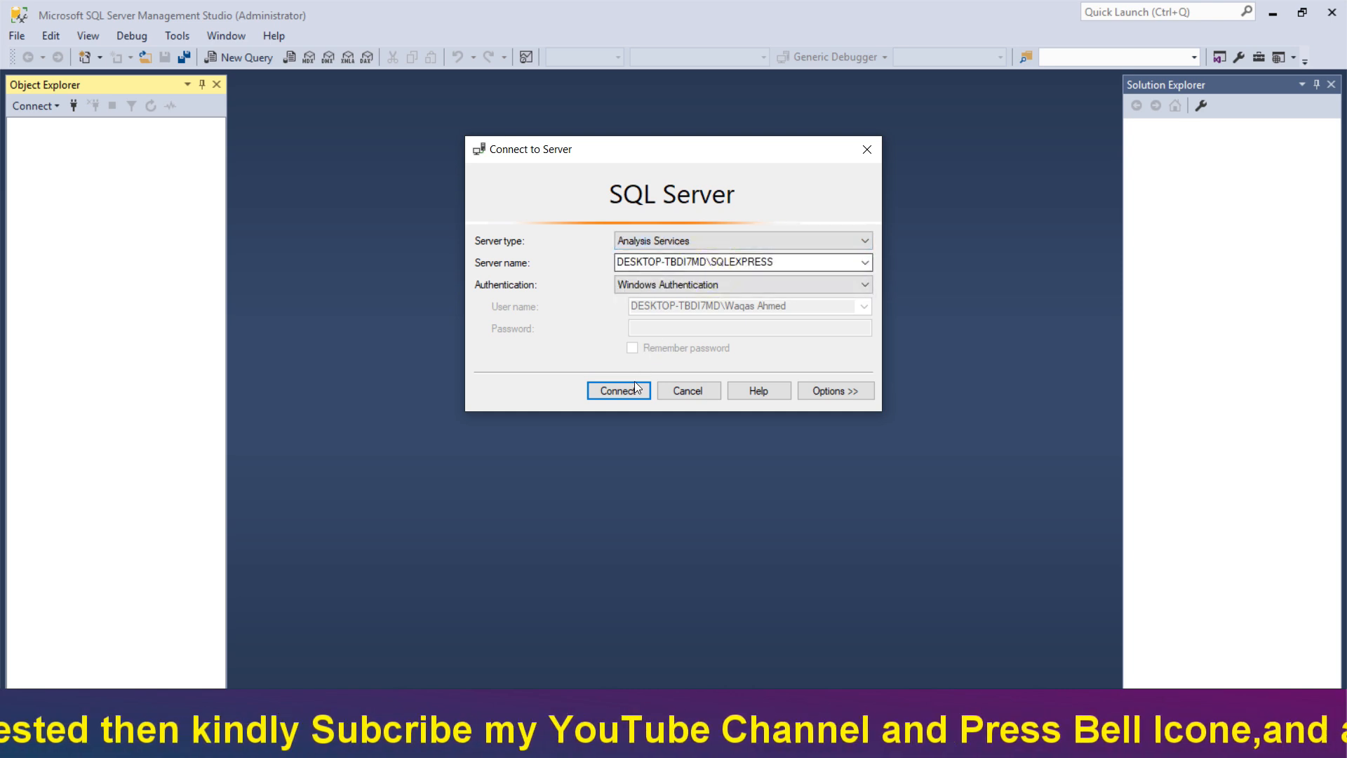
left_click(625, 389)
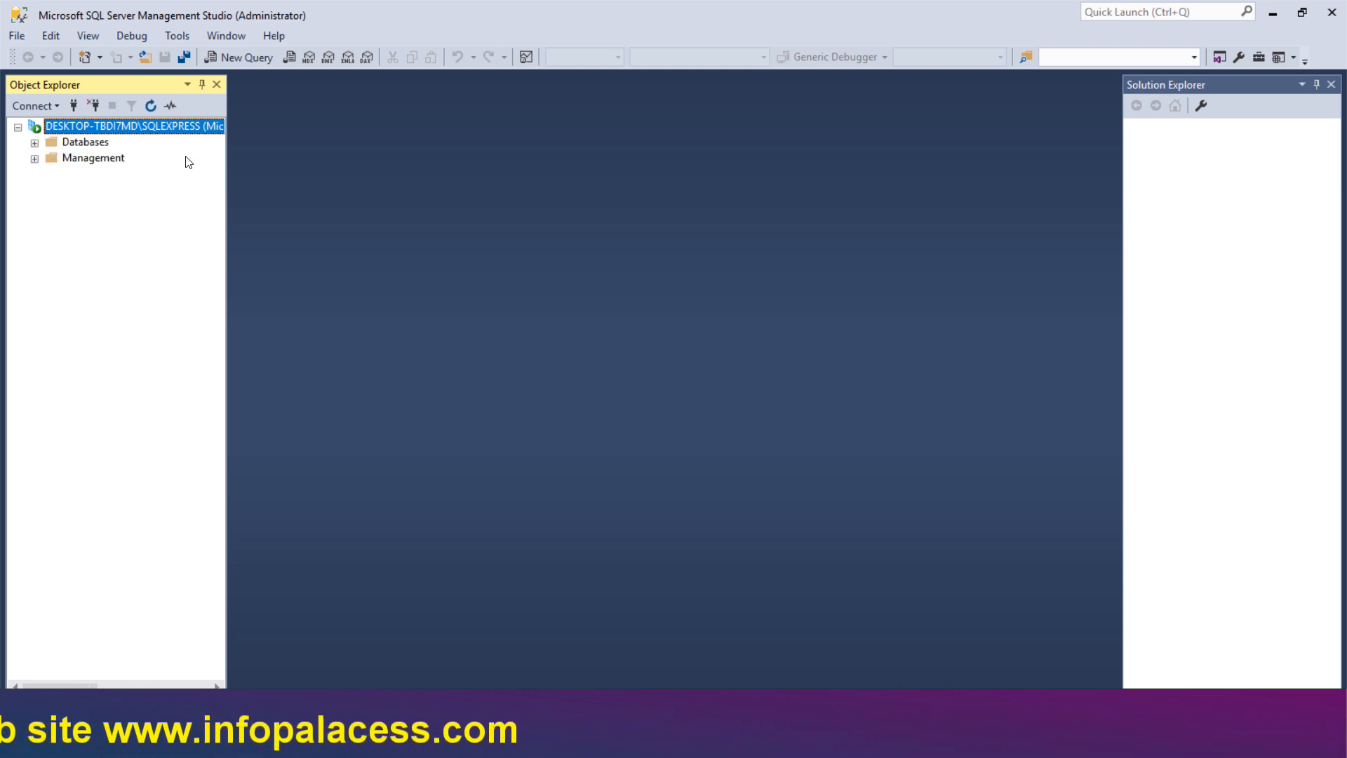
Step: Expand the Databases folder of the connected Analysis Services server and open its Attach Database dialog
left_click(36, 146)
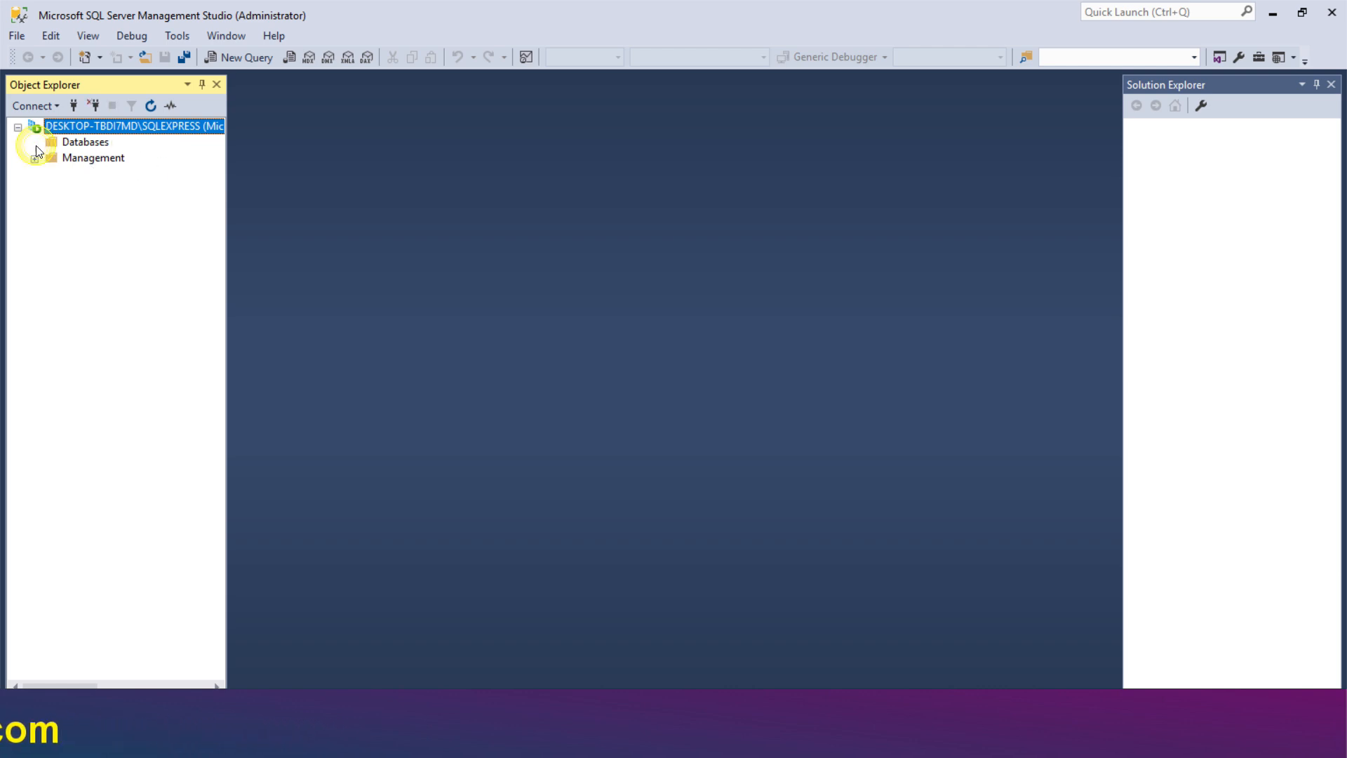
left_click(49, 145)
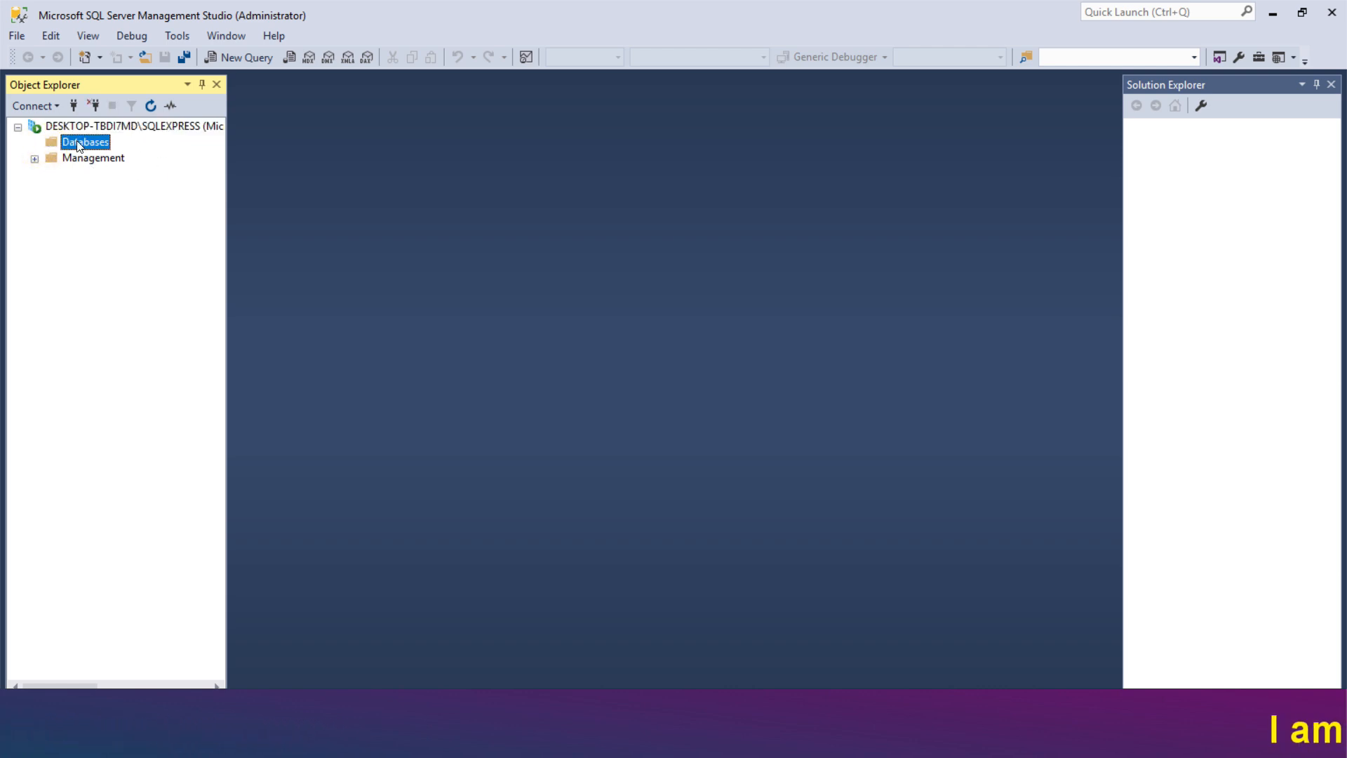
right_click(73, 140)
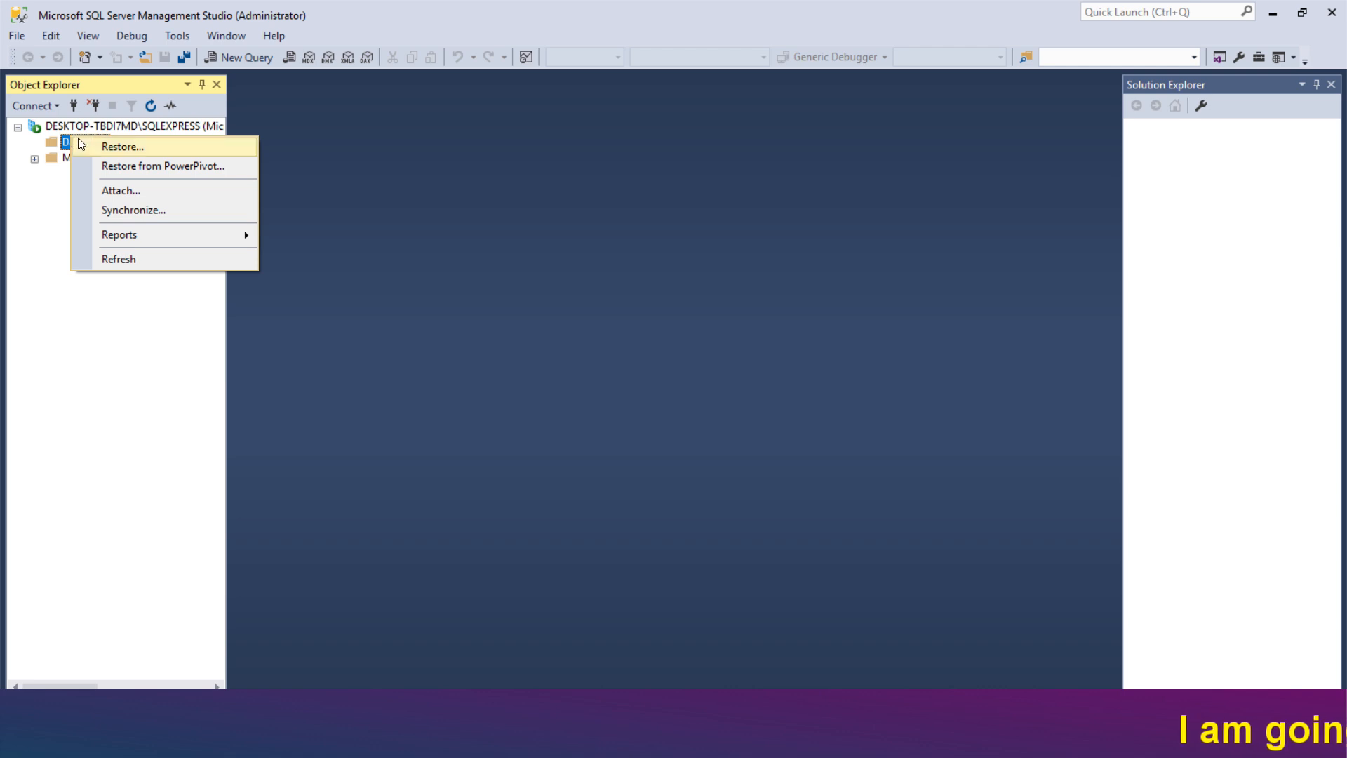
left_click(116, 191)
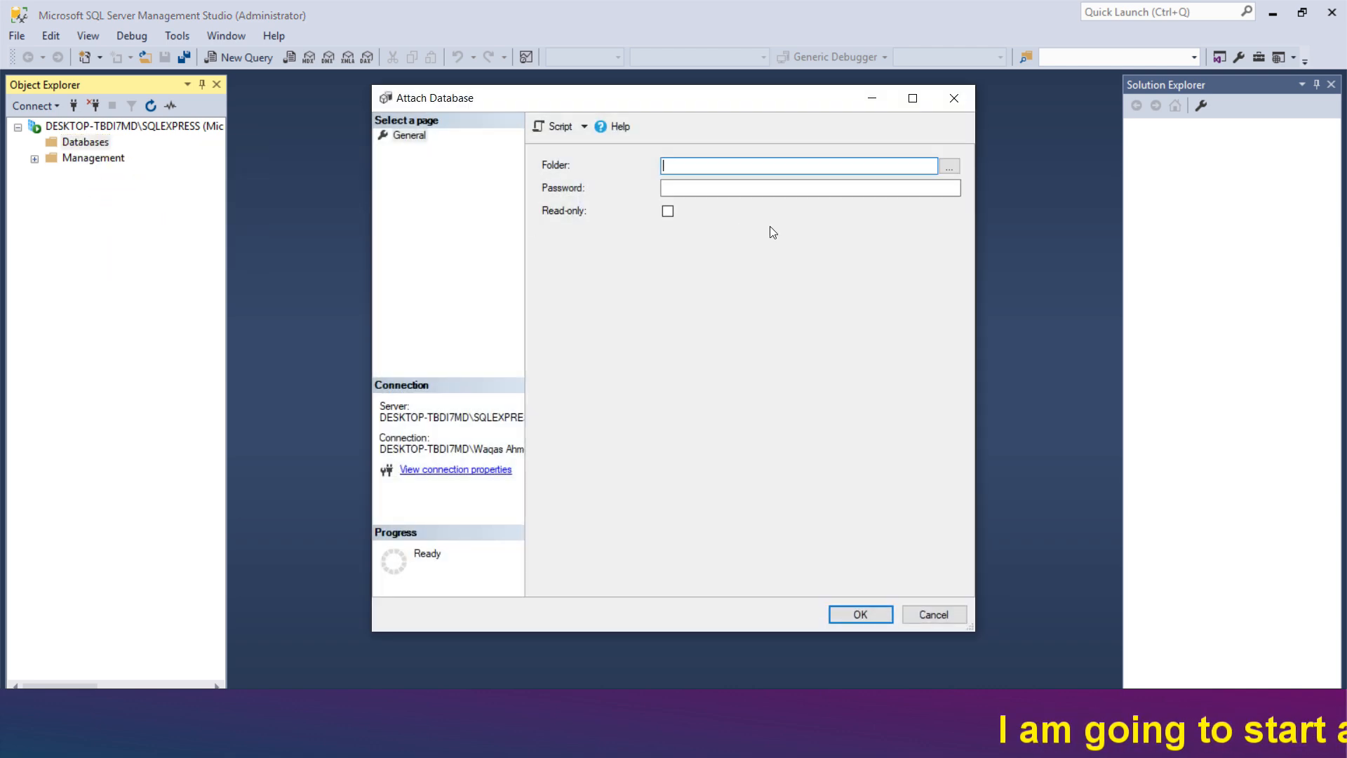
Step: Examine the remote folder browser and the script options of the Attach Database dialog without choosing anything
left_click(948, 167)
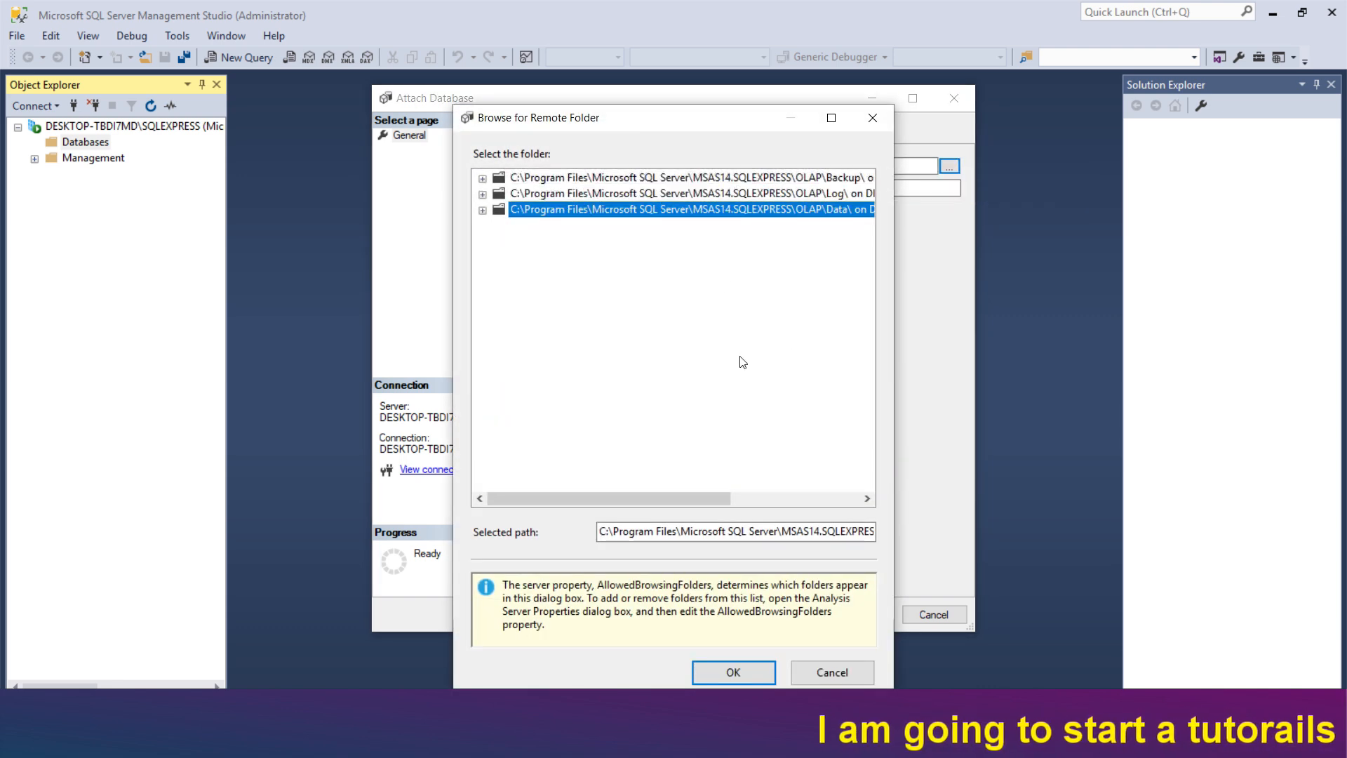
left_click(832, 672)
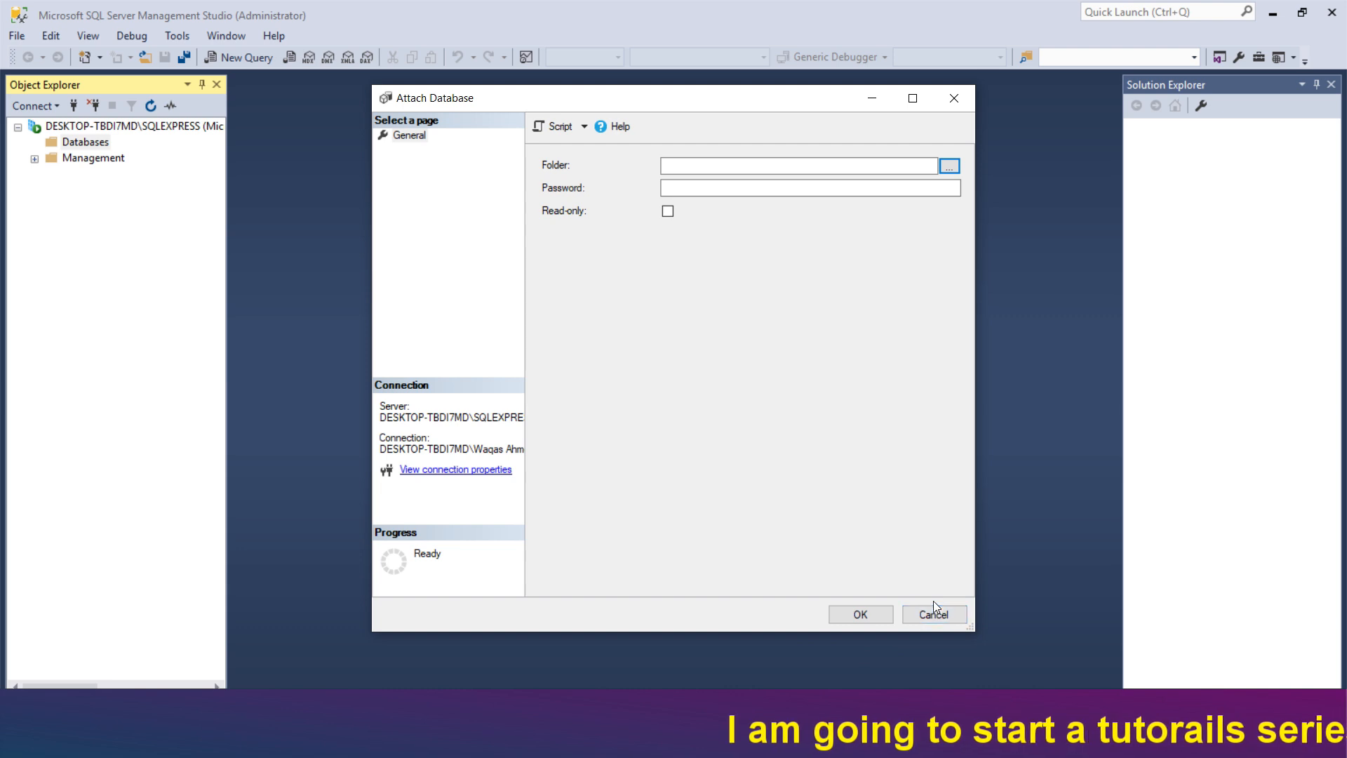
left_click(584, 127)
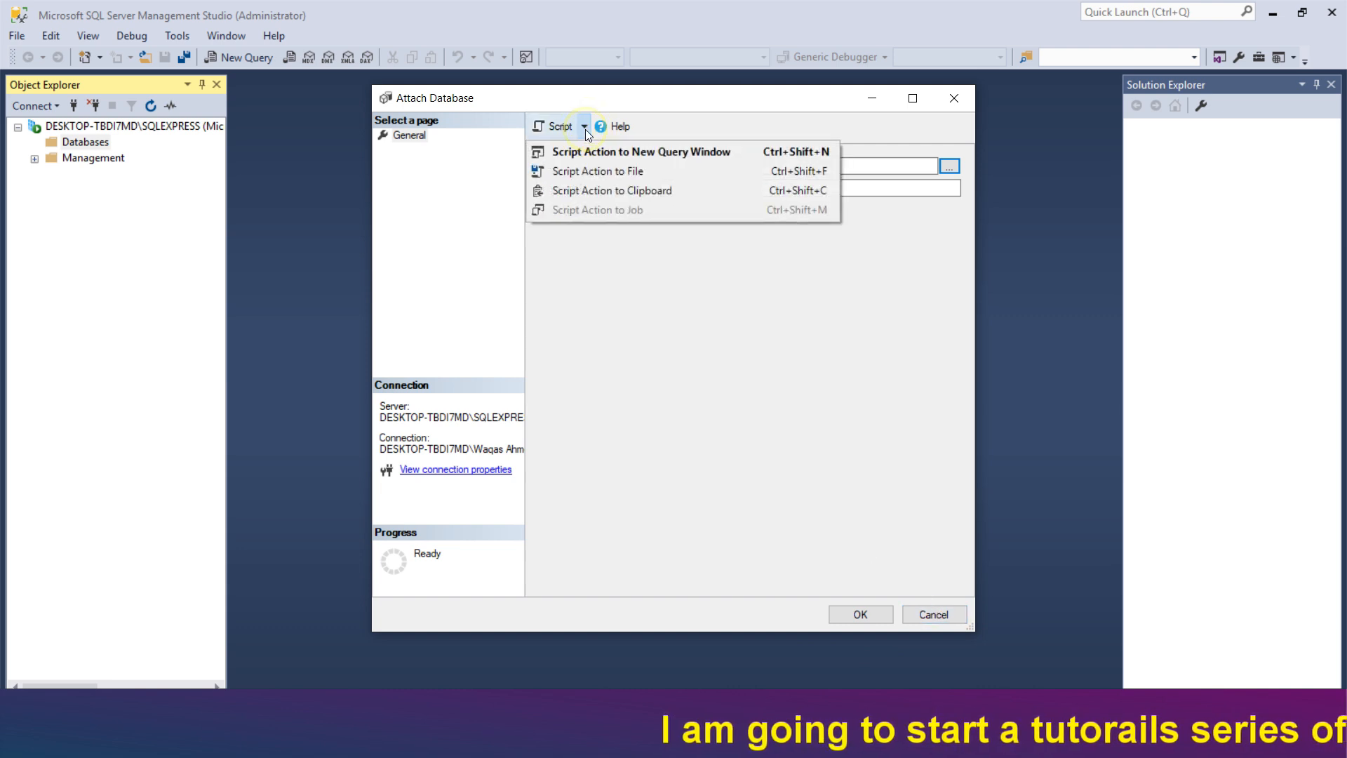
left_click(502, 138)
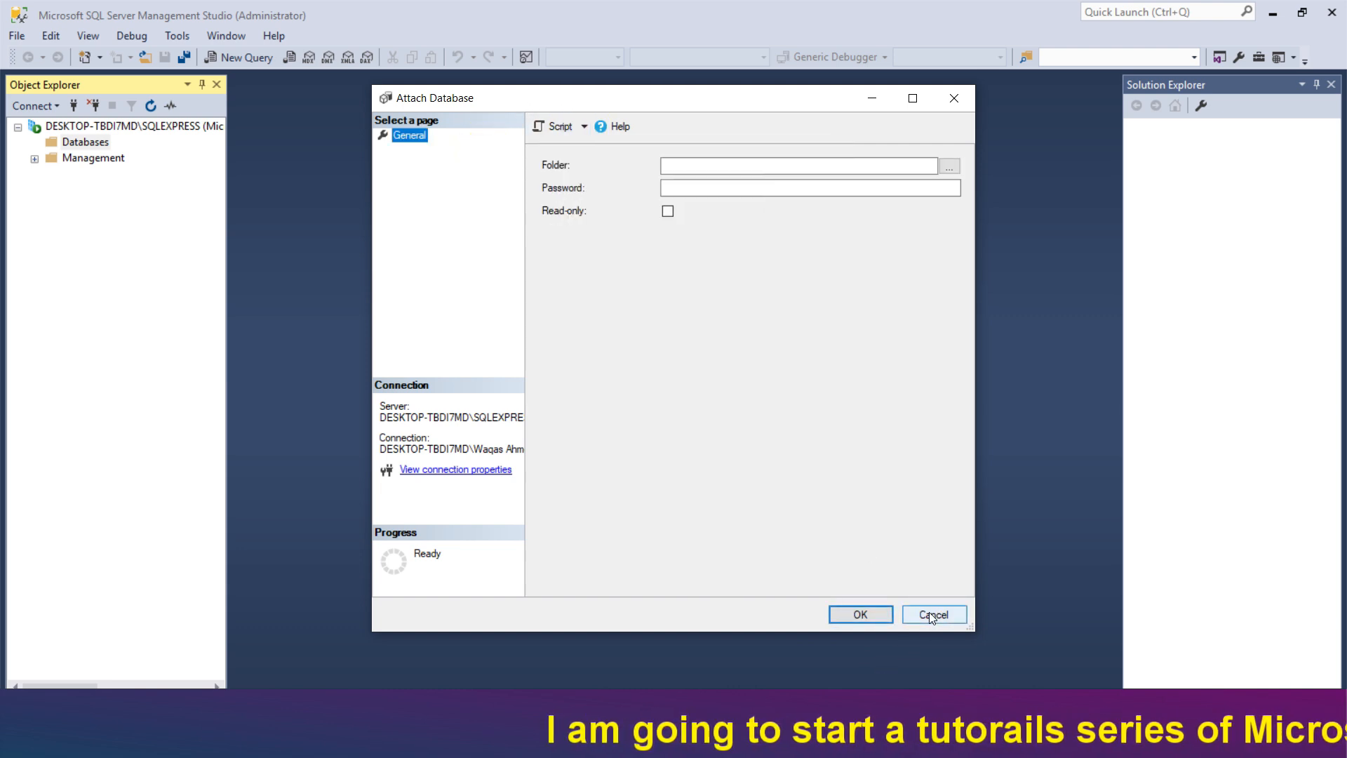